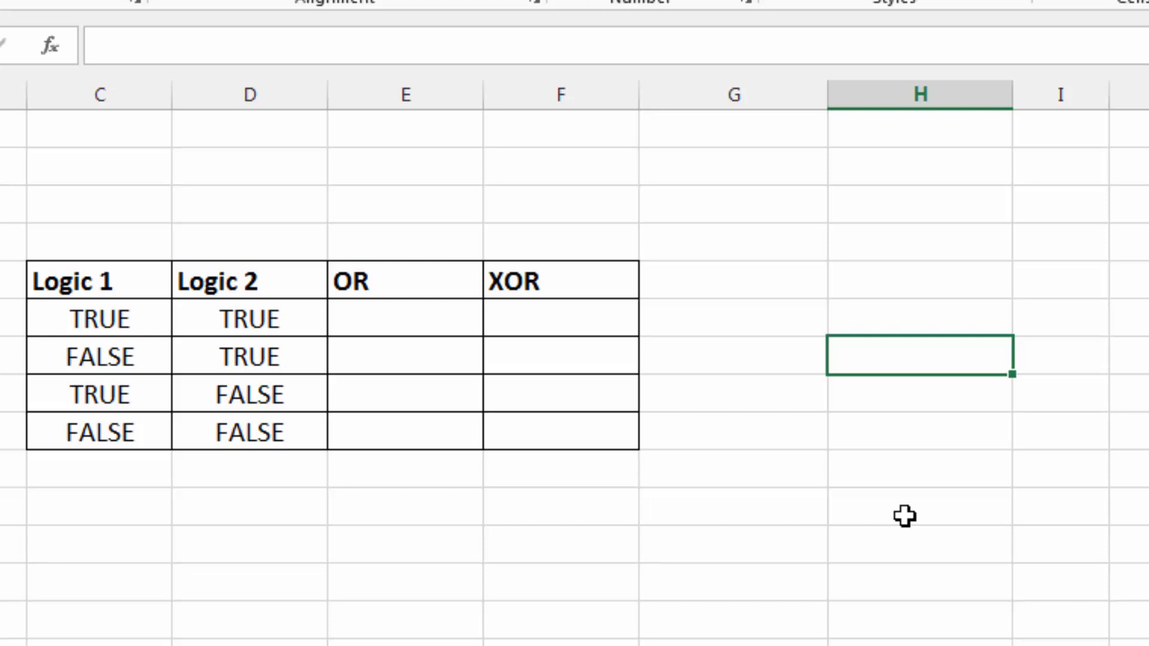
- Dismiss the Windows color scheme prompt by keeping the current scheme and not showing the message again
left_click(383, 268)
left_click(585, 279)
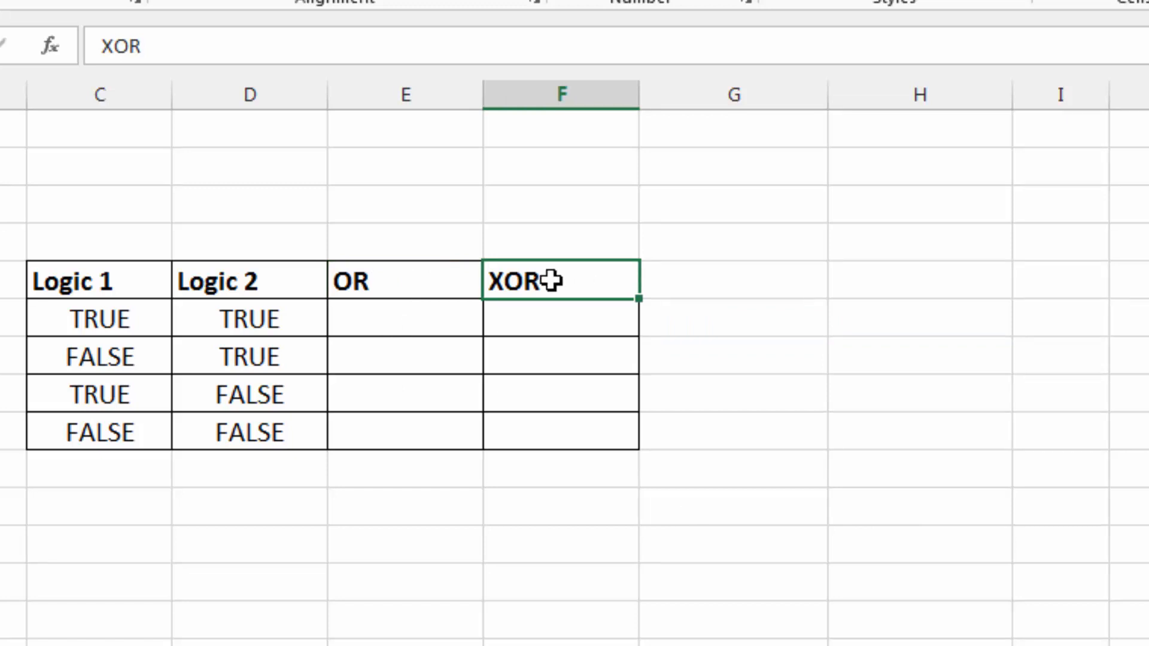
left_click(432, 278)
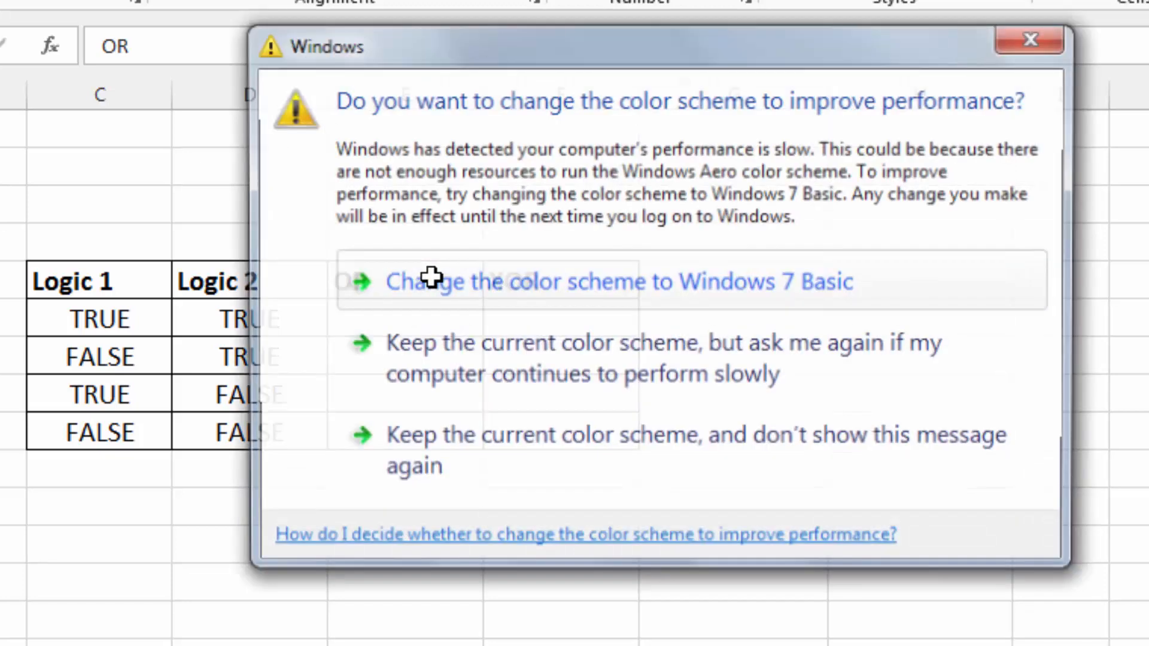
left_click(441, 460)
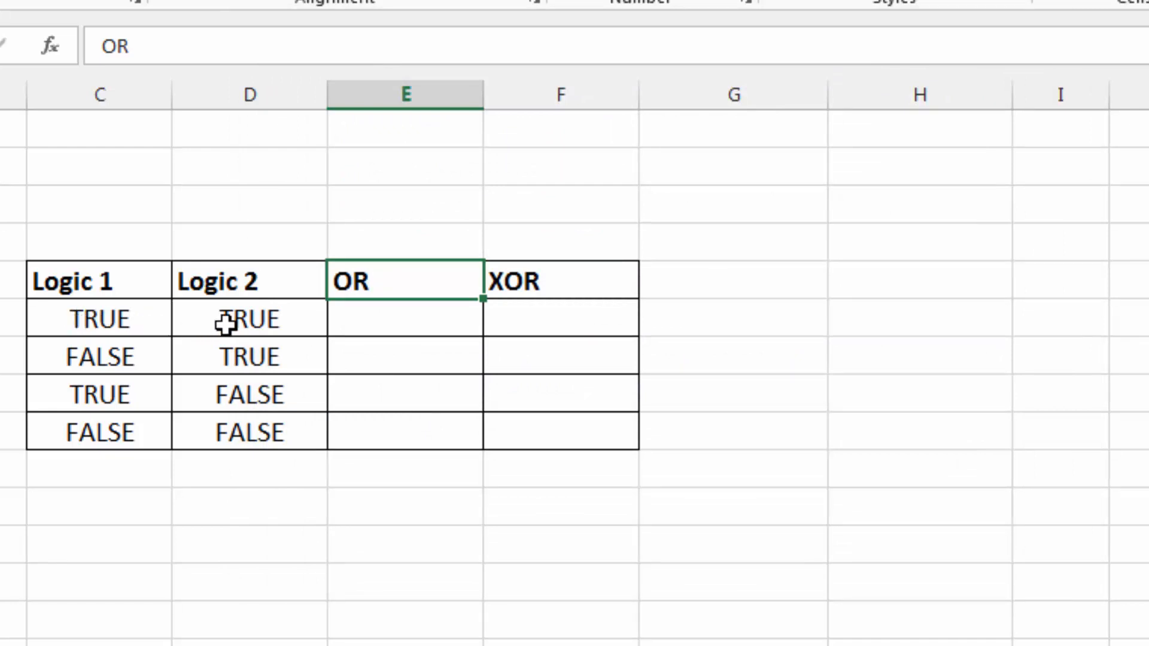
- Examine the Logic 1 and Logic 2 combinations in the first two table rows against their OR and XOR cells
left_click(348, 328)
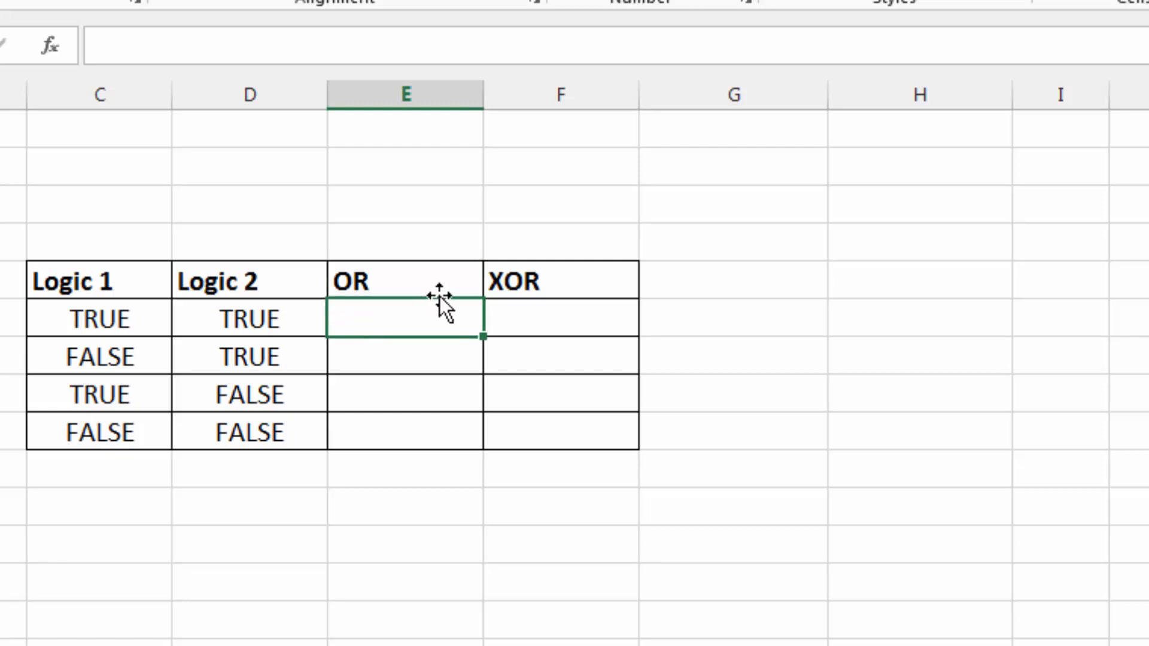
left_click(522, 317)
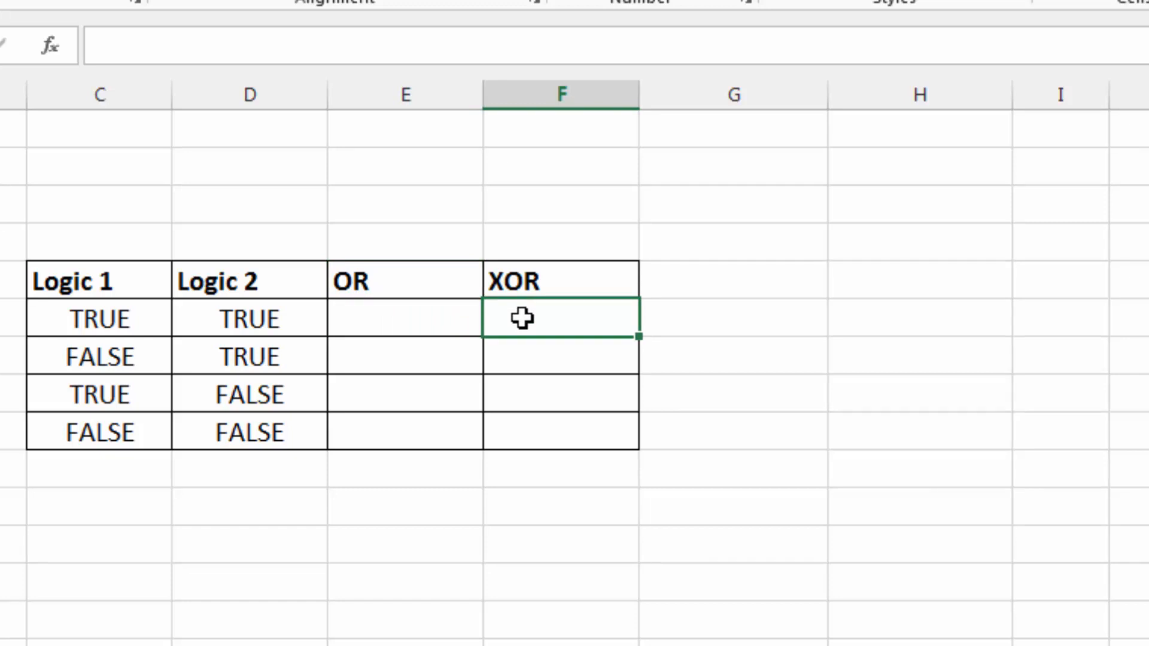
left_click(147, 318)
left_click(241, 323)
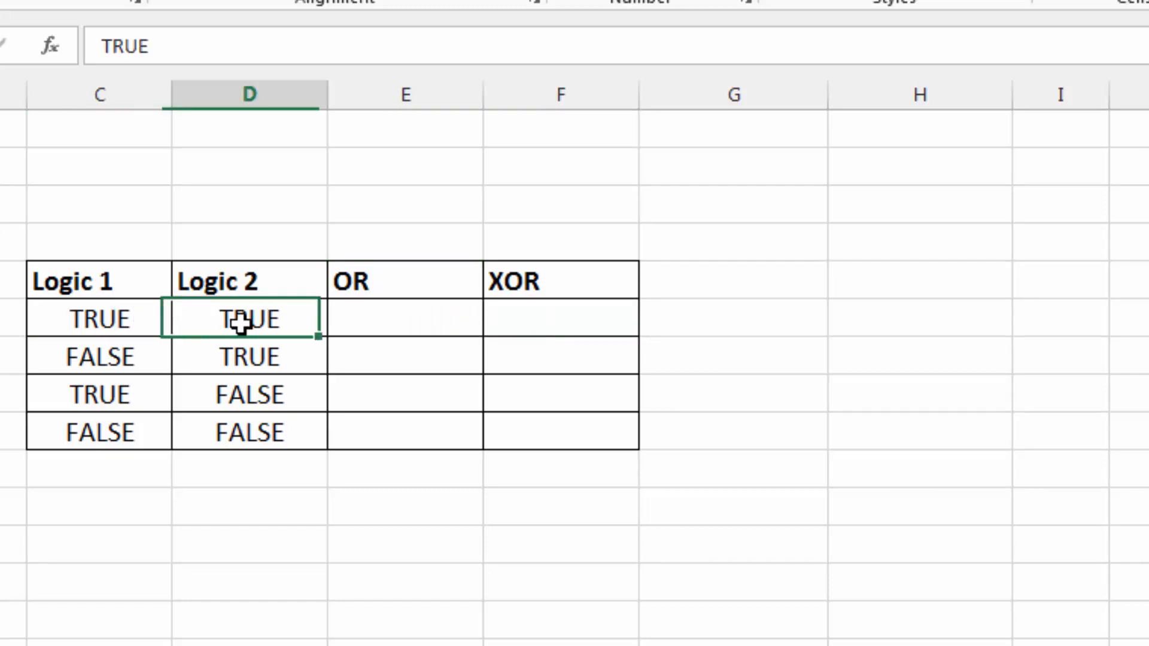
left_click(149, 320)
left_click(244, 323)
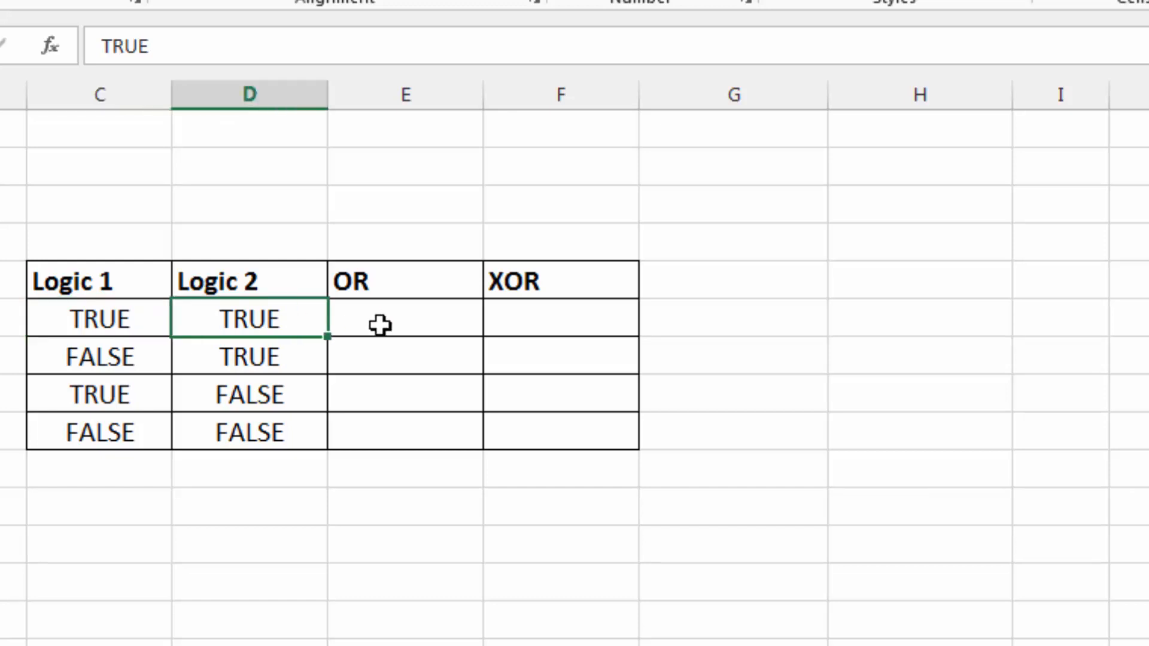
left_click(534, 321)
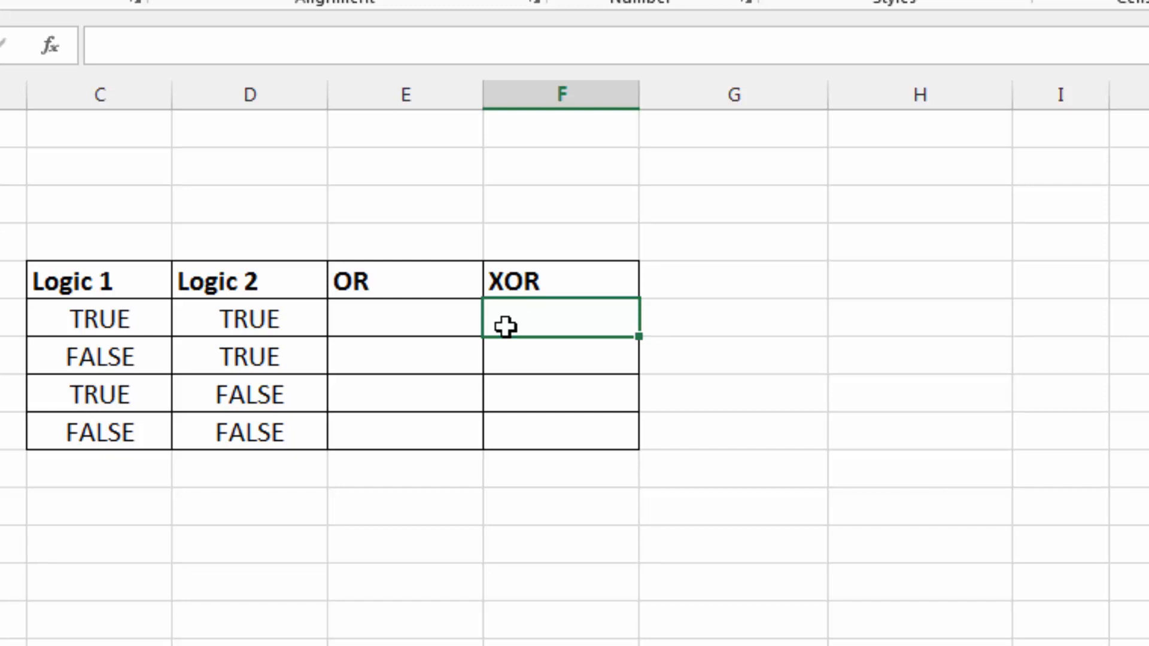
left_click(130, 359)
left_click(224, 356)
left_click(123, 357)
left_click(219, 358)
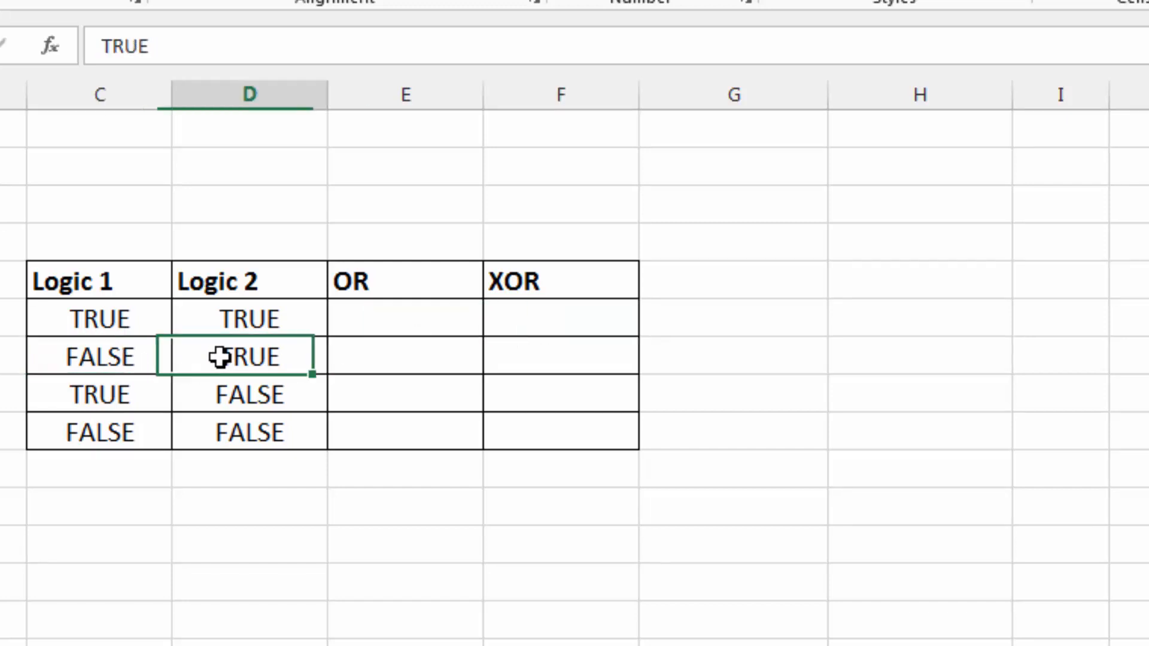
left_click(514, 355)
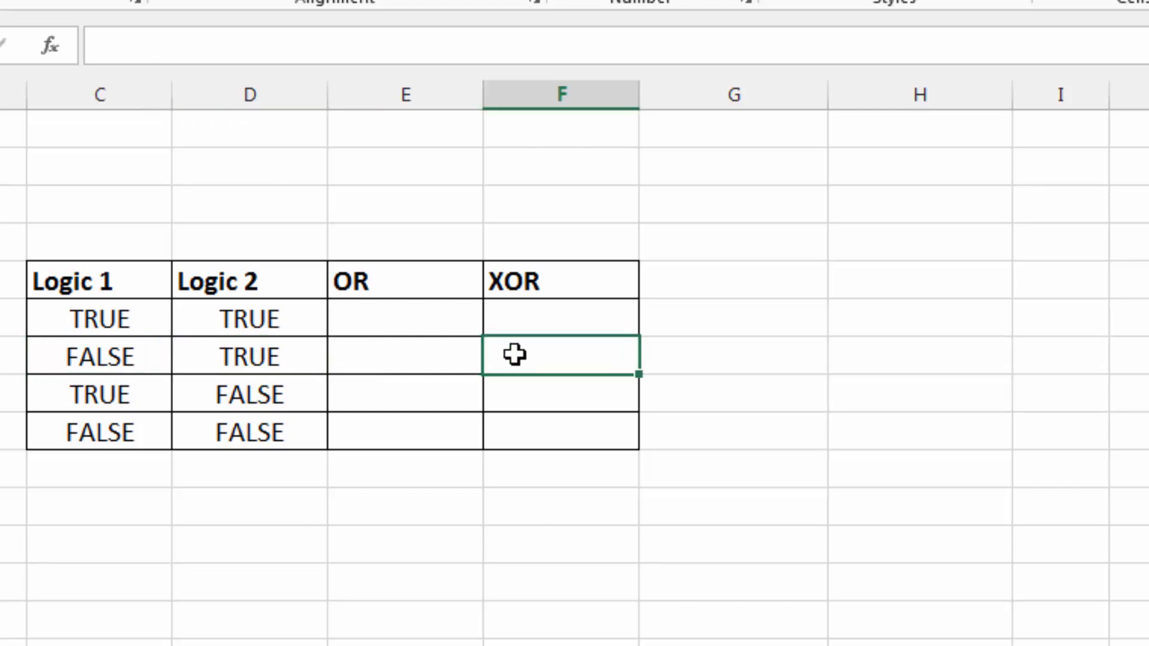
- Enter the formula =OR(C18=TRUE,D18=TRUE) in the first cell of the OR column, E18
left_click(393, 320)
type("=")
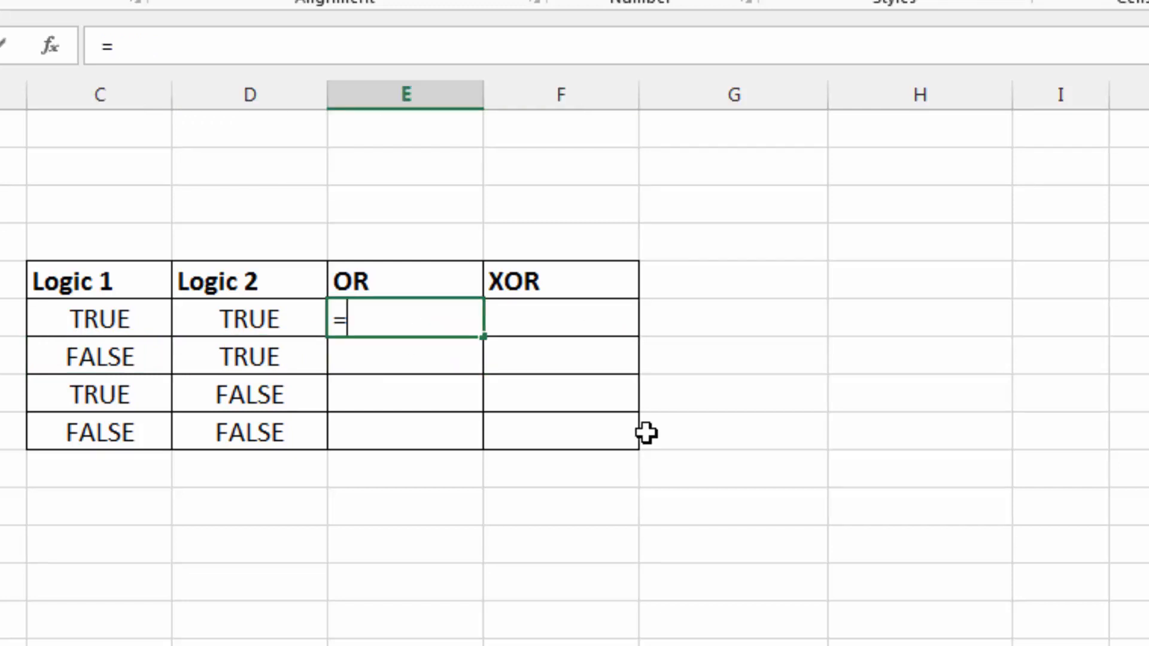
type("or(")
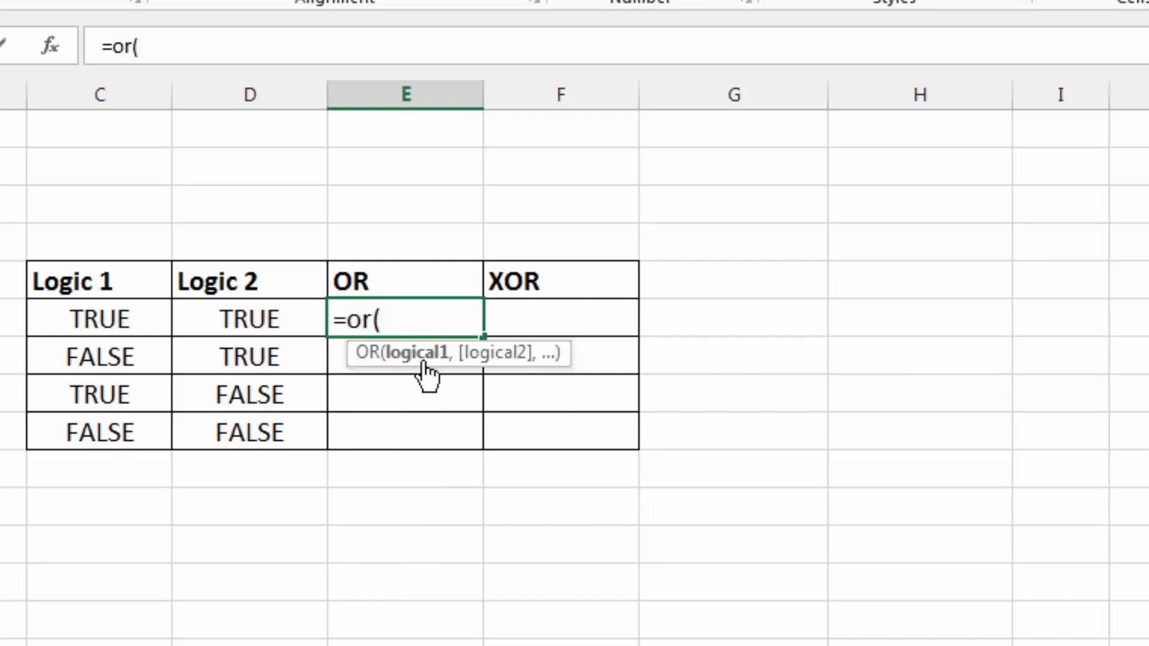
left_click(119, 320)
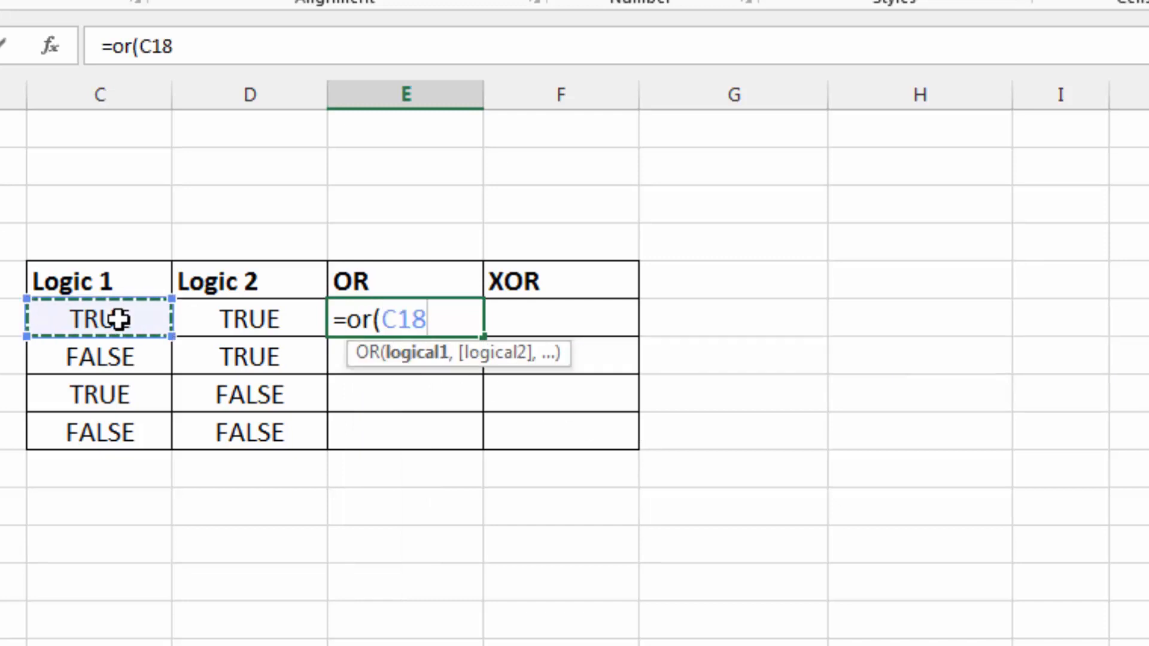
type("=true")
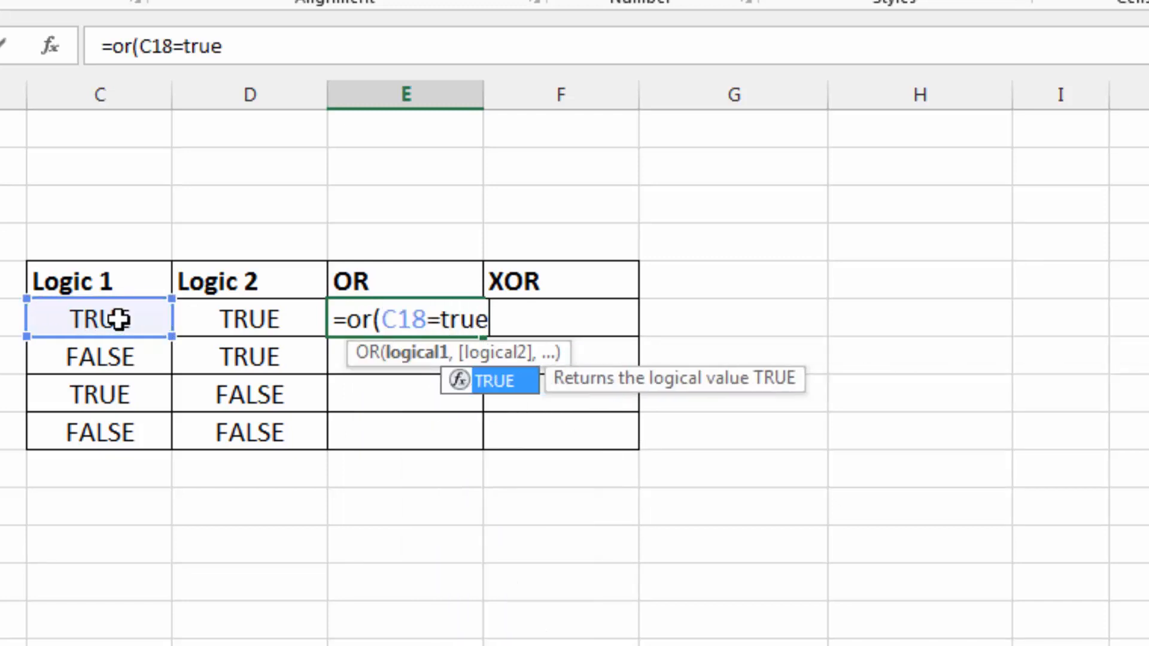
type(",")
left_click(198, 318)
type("=true)")
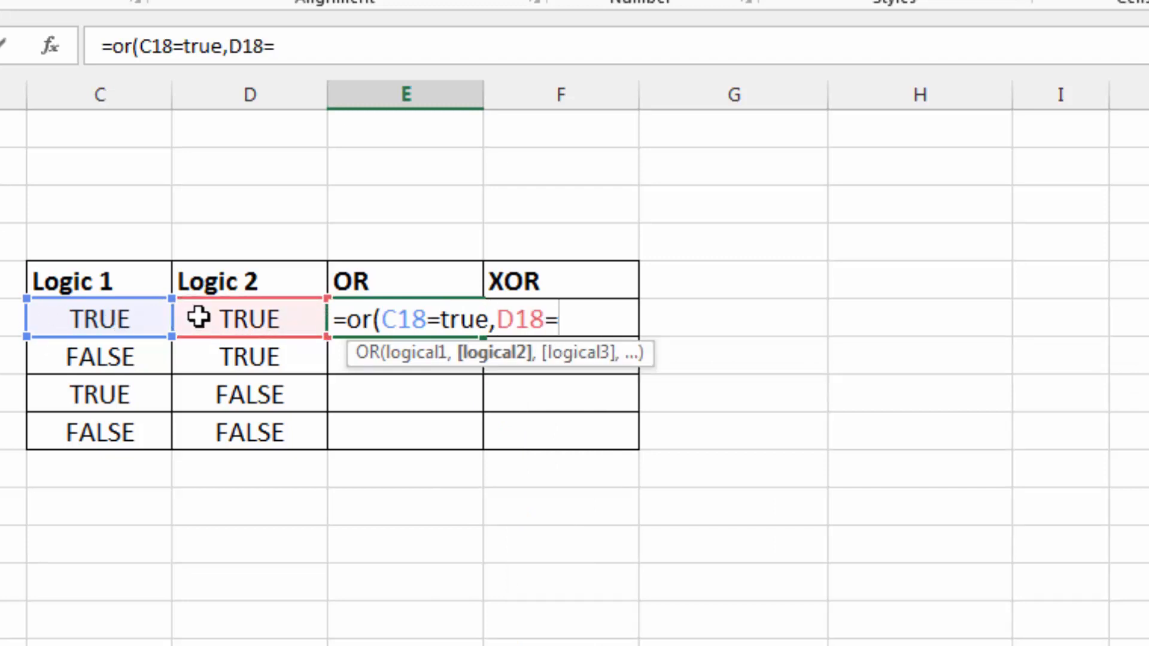
key("Return")
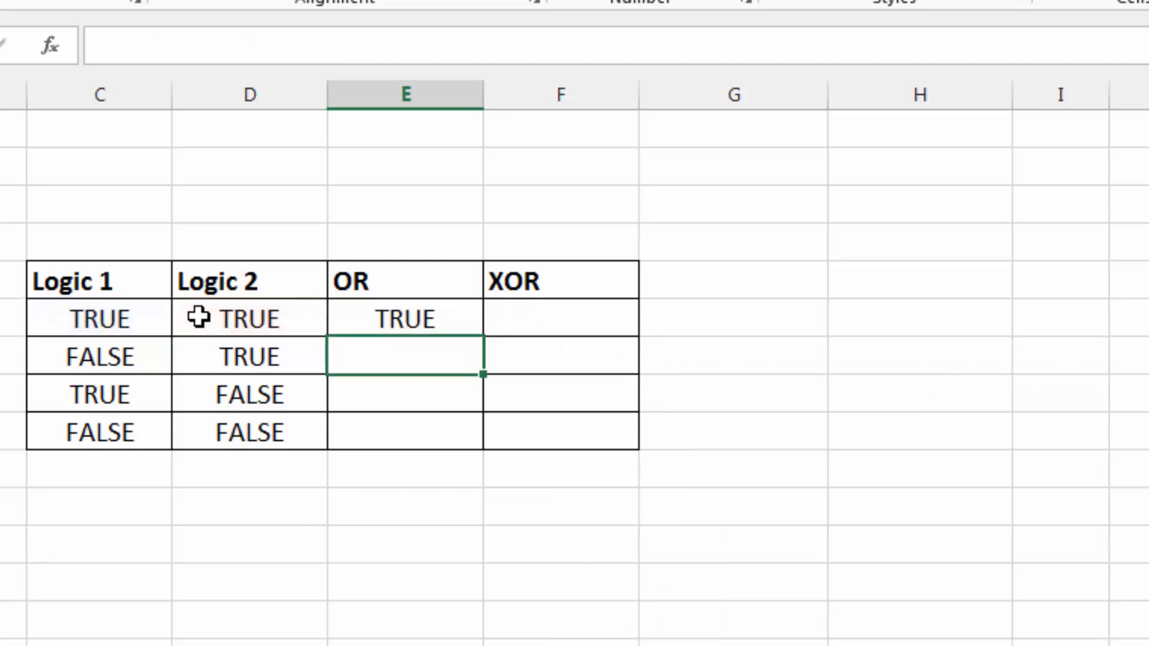
- Fill the OR formula from E18 down to E21 and inspect the copied formula in the last row
left_click(402, 320)
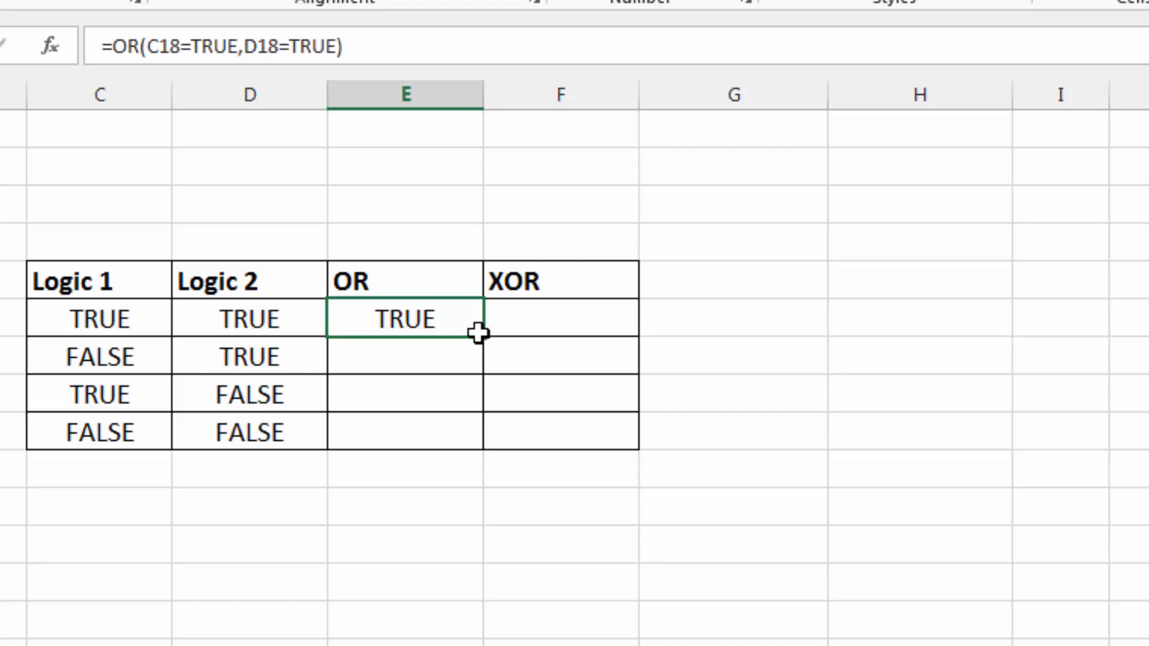
left_click_drag(482, 337, 482, 436)
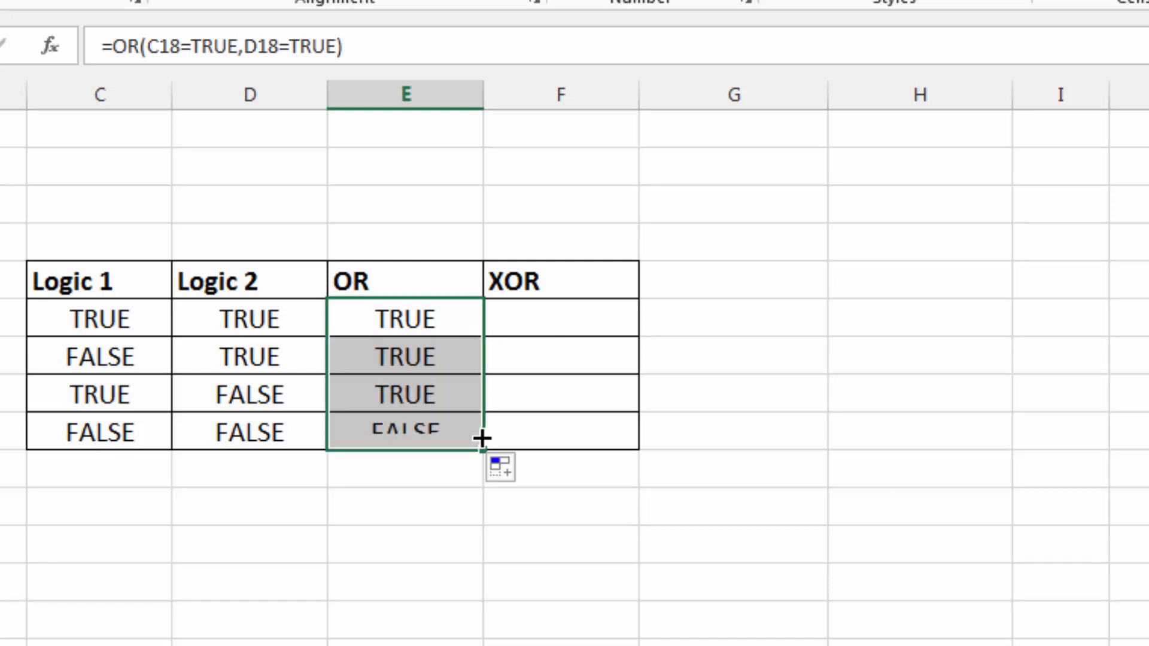
left_click(430, 429)
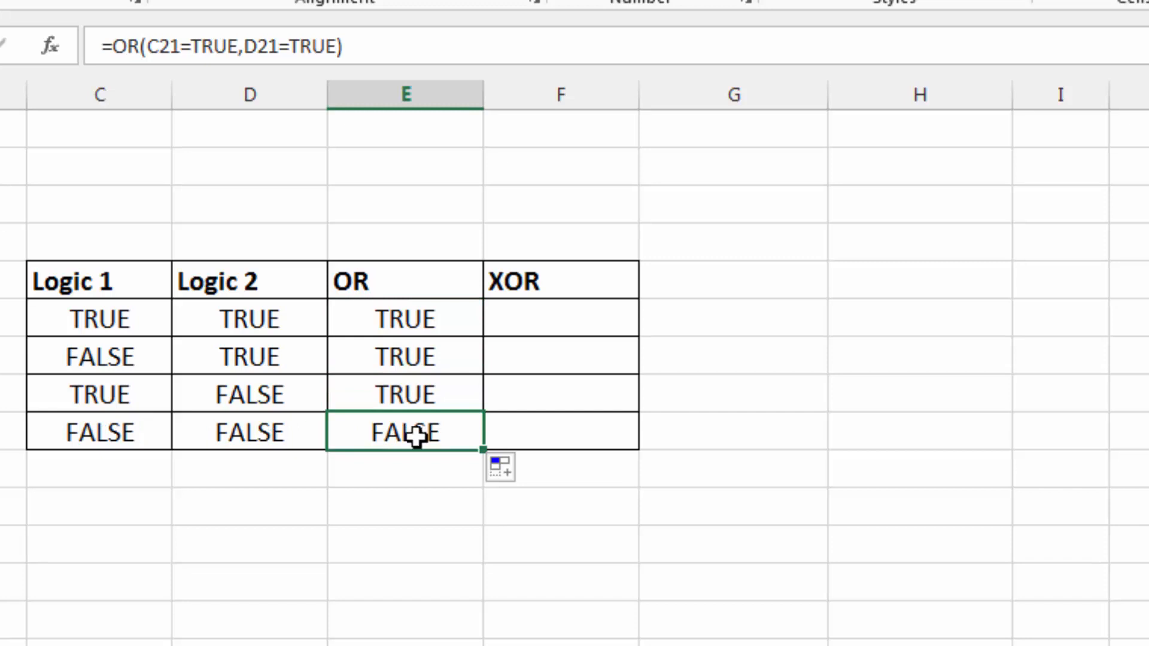
- Enter the formula =XOR(C18=TRUE,D18=TRUE) in the first cell of the XOR column, F18
left_click(585, 320)
type("=xor(")
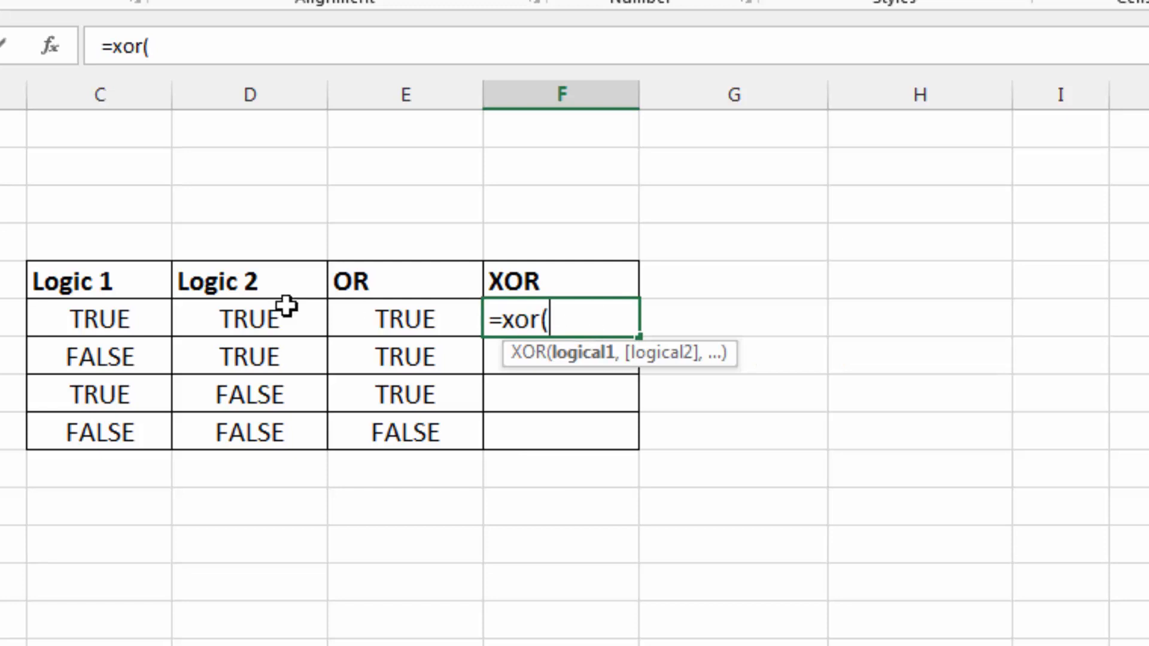
left_click(106, 315)
type("=")
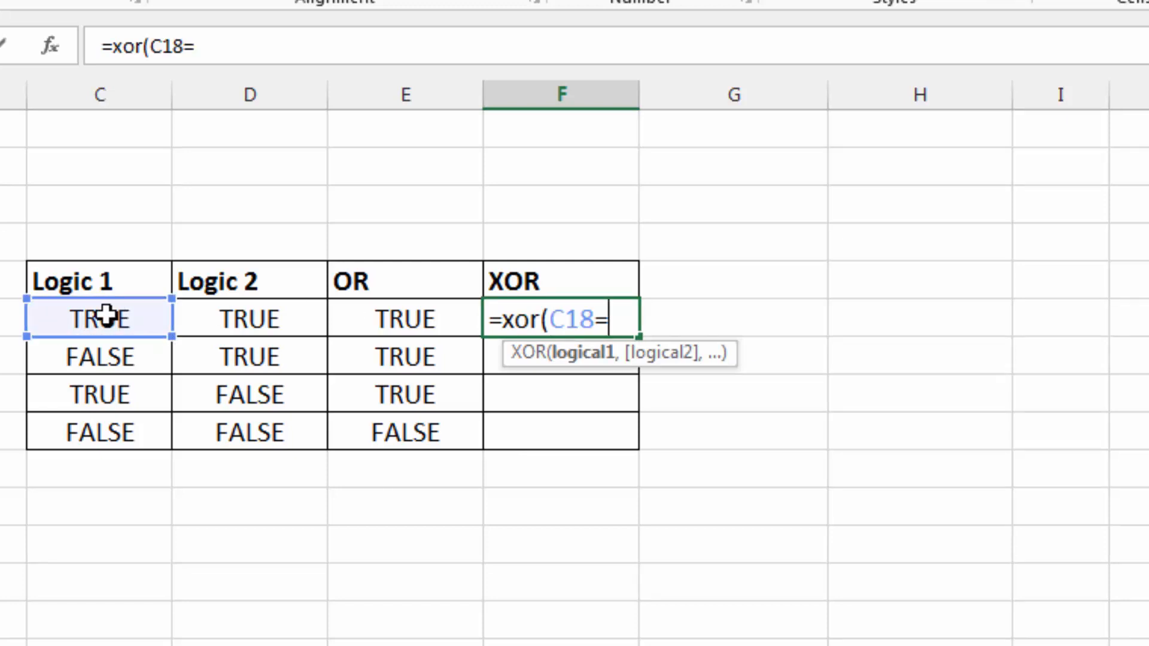
type("true")
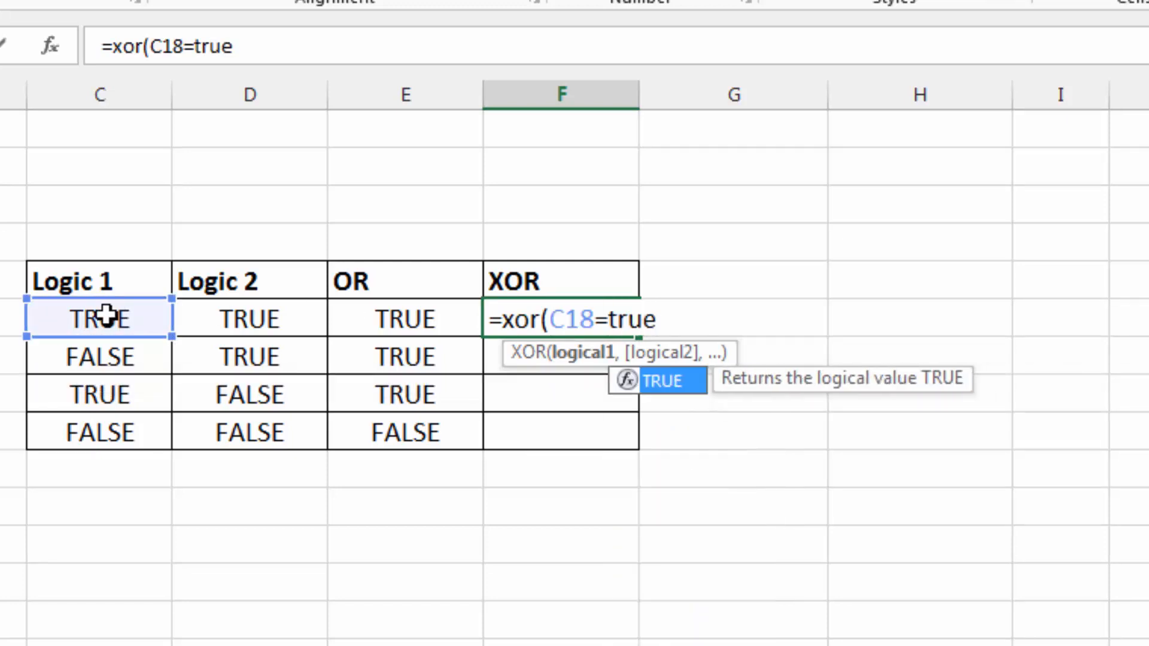
type(",")
left_click(227, 314)
type("=true")
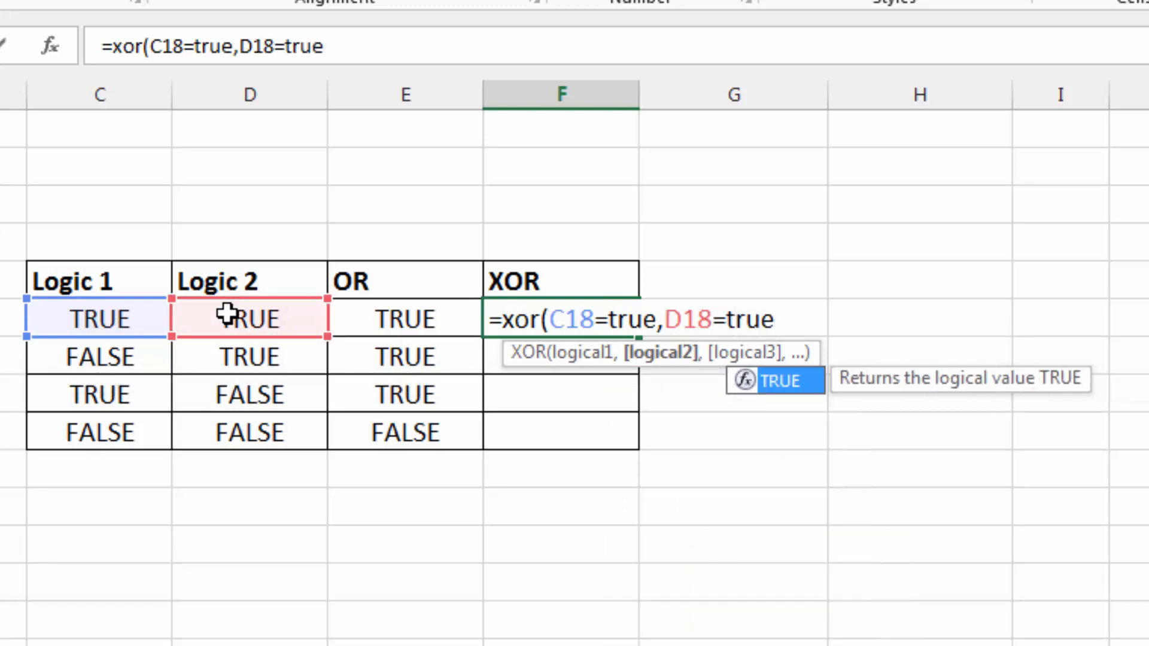
type(")")
key("Return")
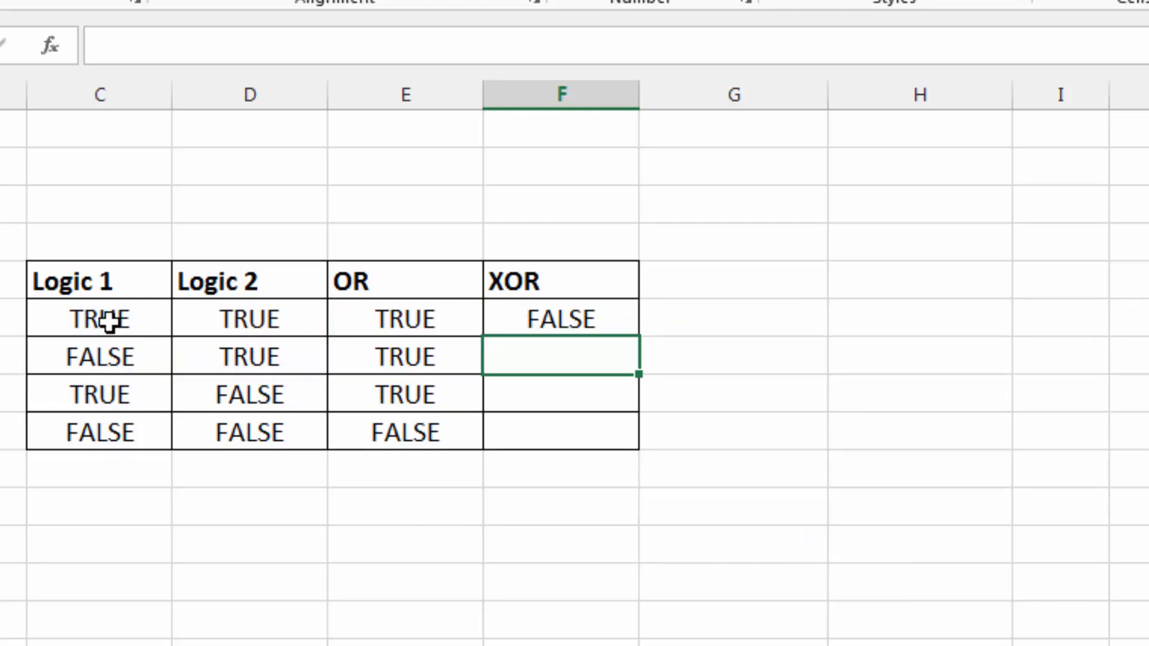
- Fill the XOR formula from F18 down to F21 and inspect the copied formulas against the logic values
left_click(144, 323)
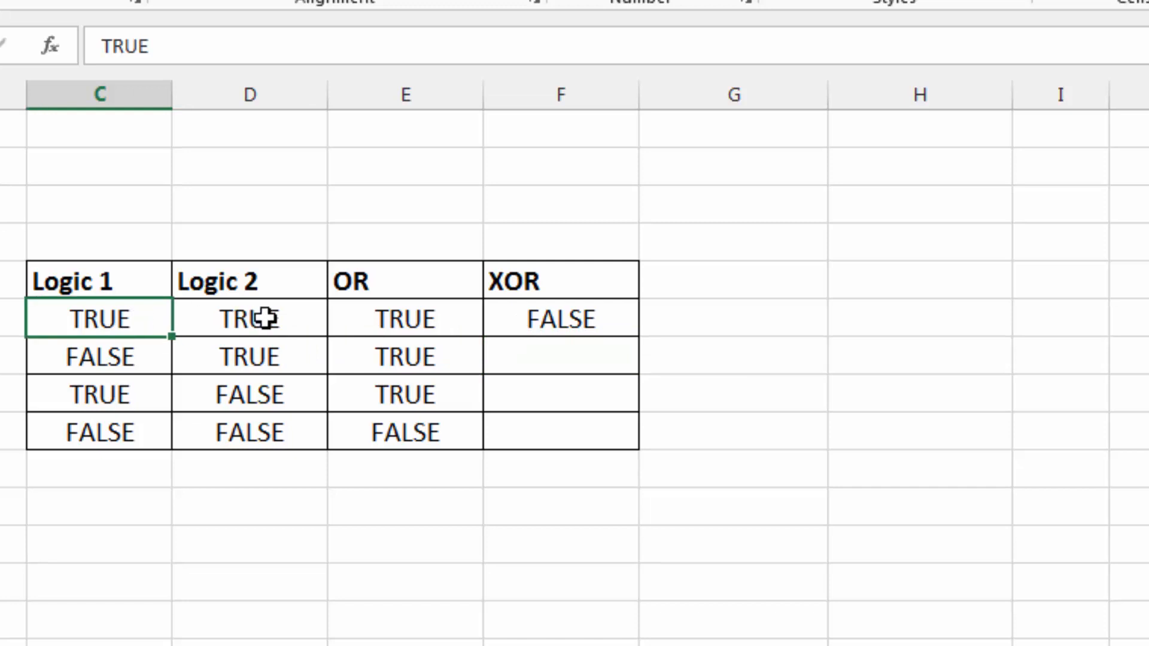
left_click(224, 318)
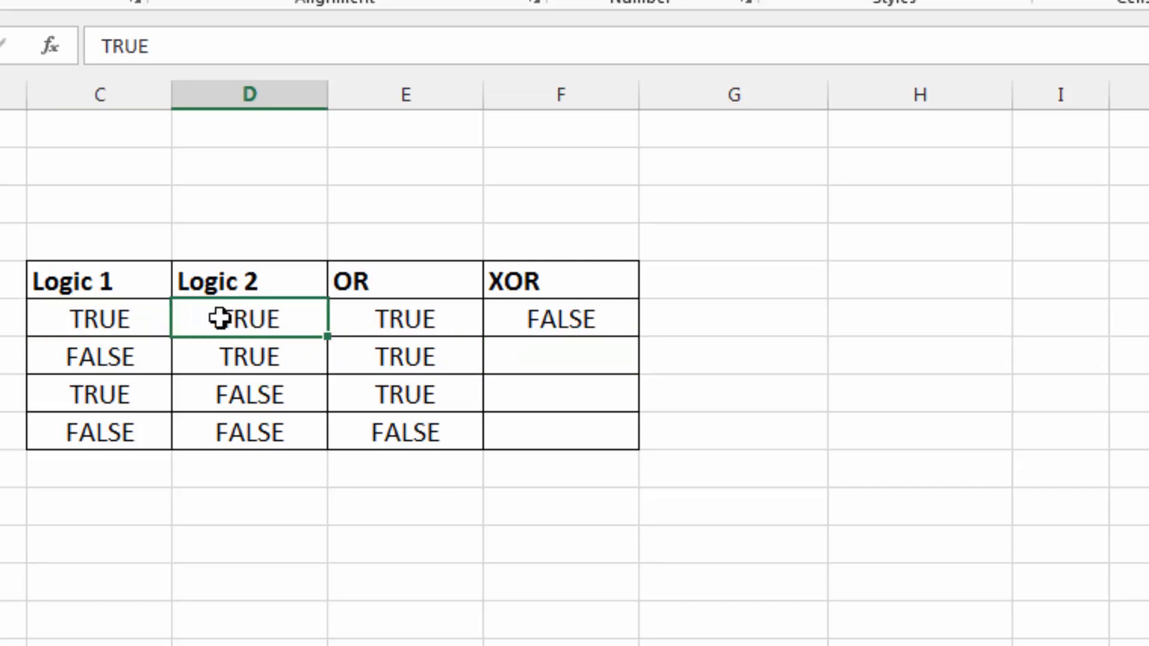
left_click(517, 314)
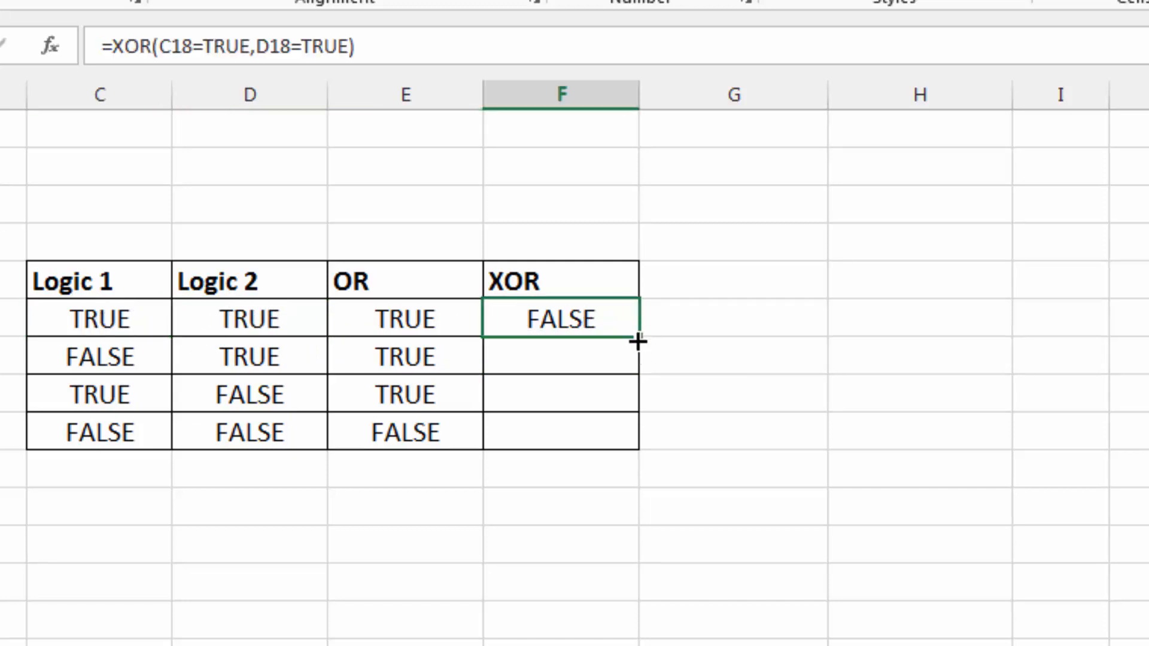
left_click_drag(637, 341, 633, 433)
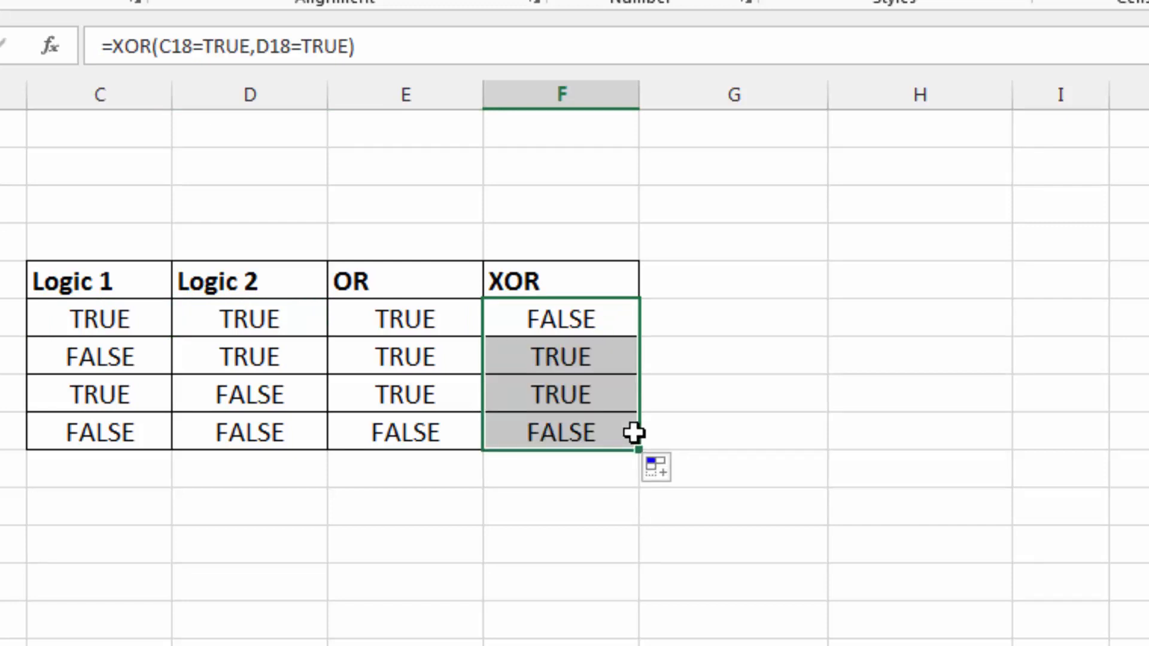
left_click(581, 435)
left_click(569, 359)
left_click(569, 395)
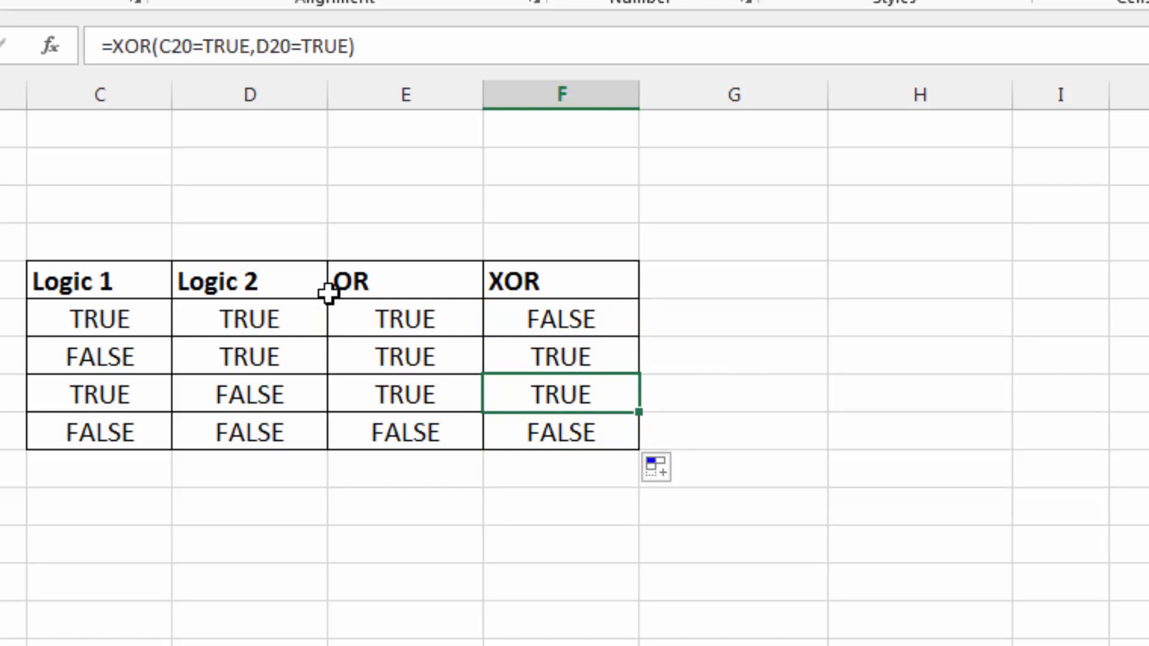
left_click(573, 357)
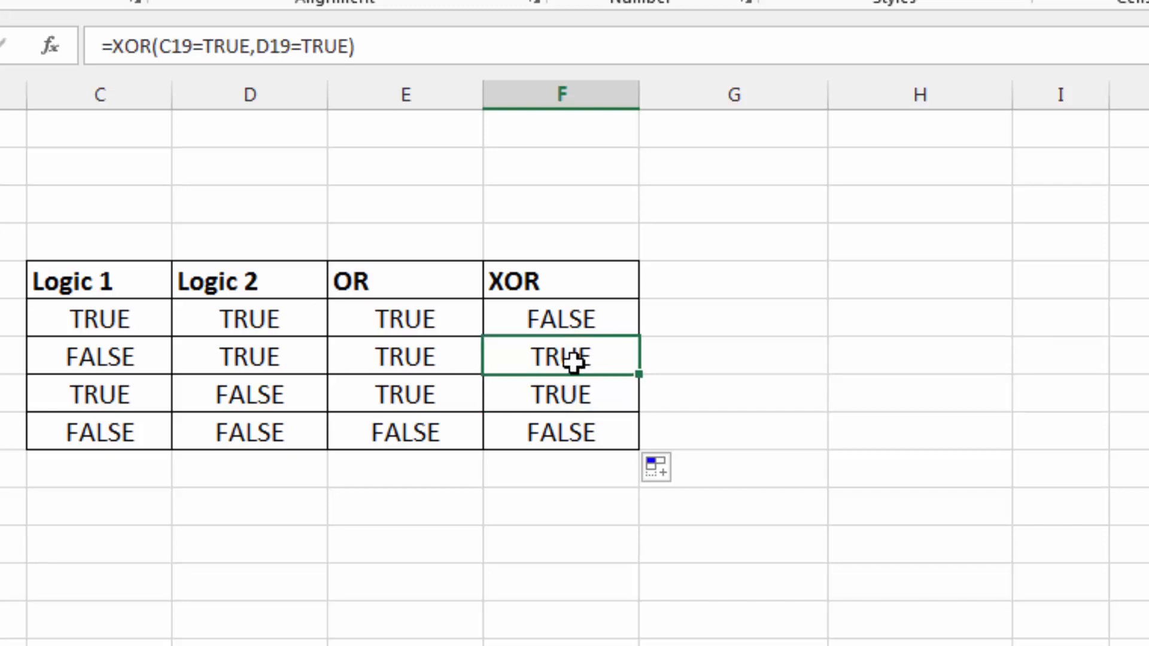
- Examine the employee bonus table, comparing the Bonus 2020, 2021 and 2022 values of the first two employees
scroll(693, 371, "up", 5)
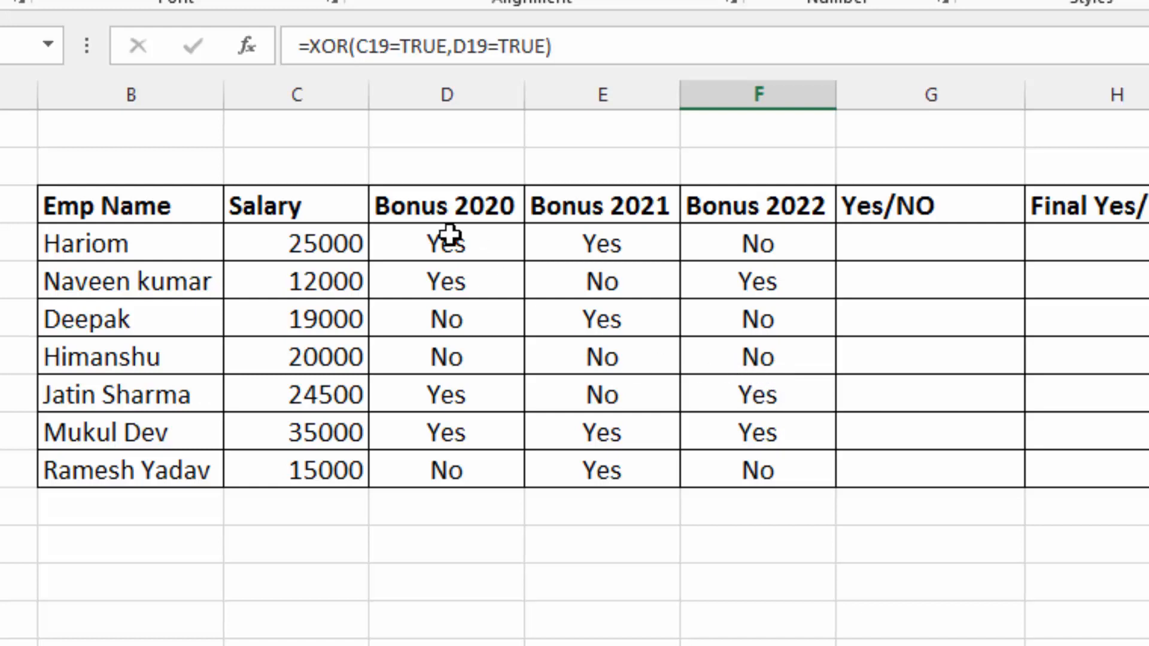
left_click(121, 247)
left_click(335, 250)
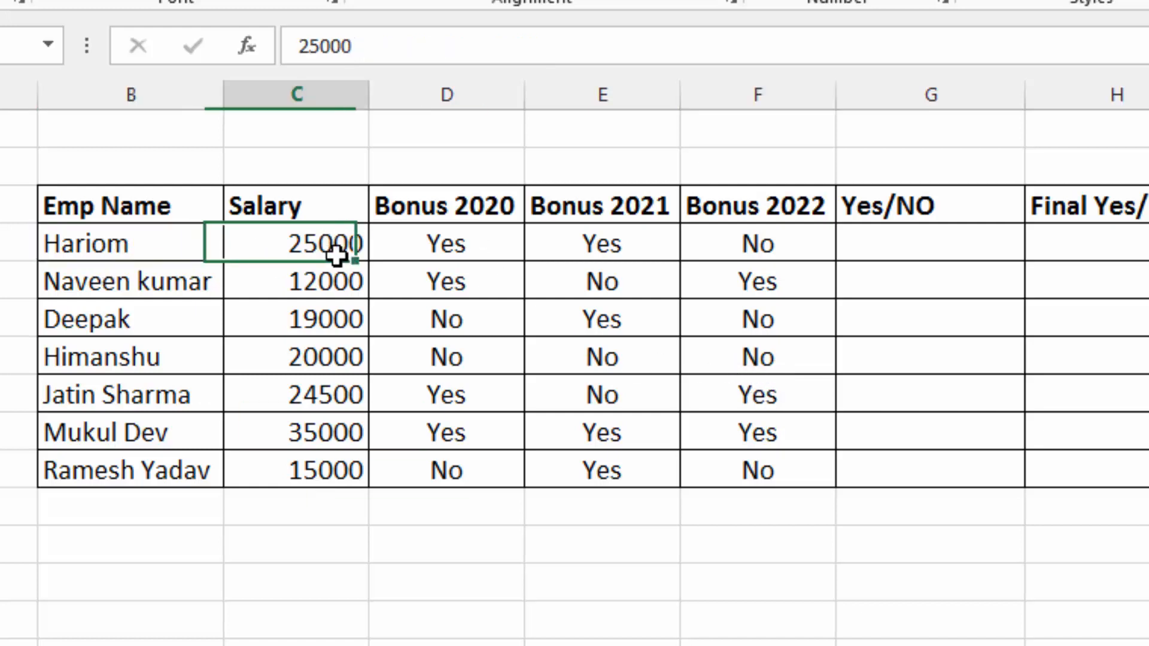
left_click(466, 243)
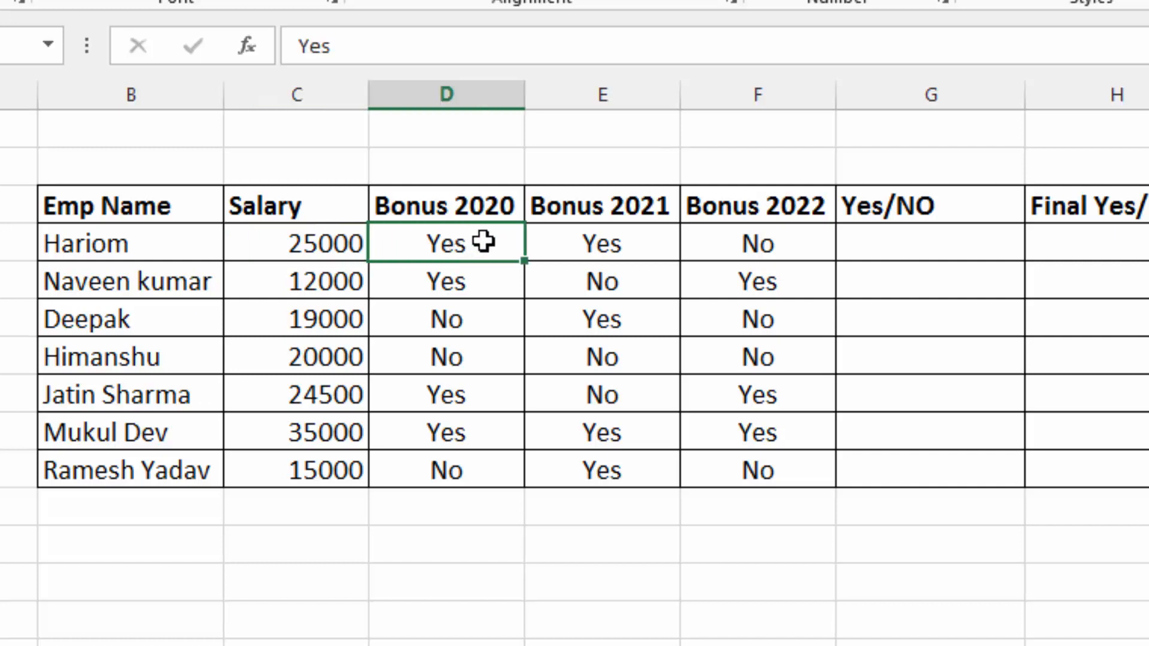
left_click(604, 244)
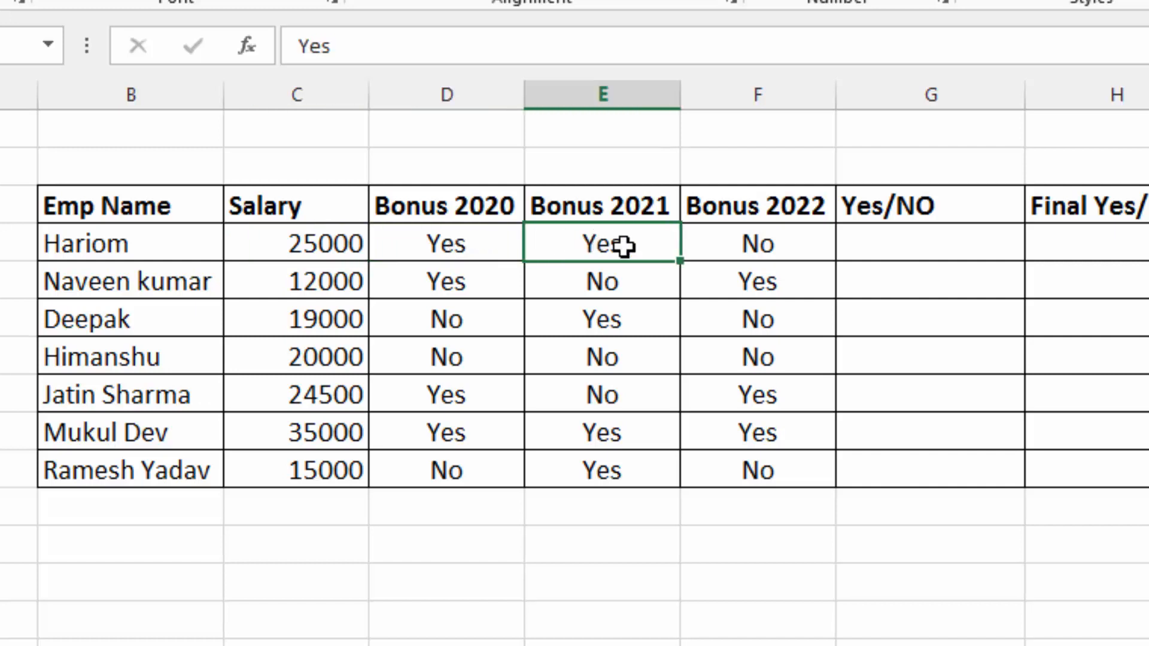
left_click(737, 245)
left_click(449, 280)
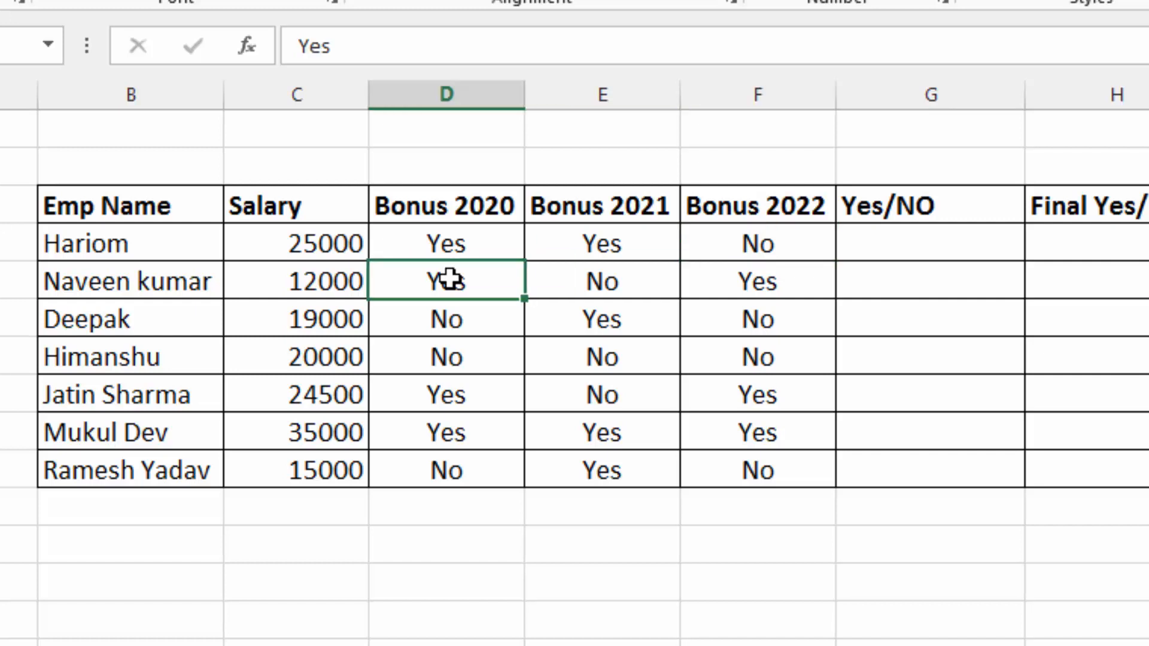
left_click(586, 282)
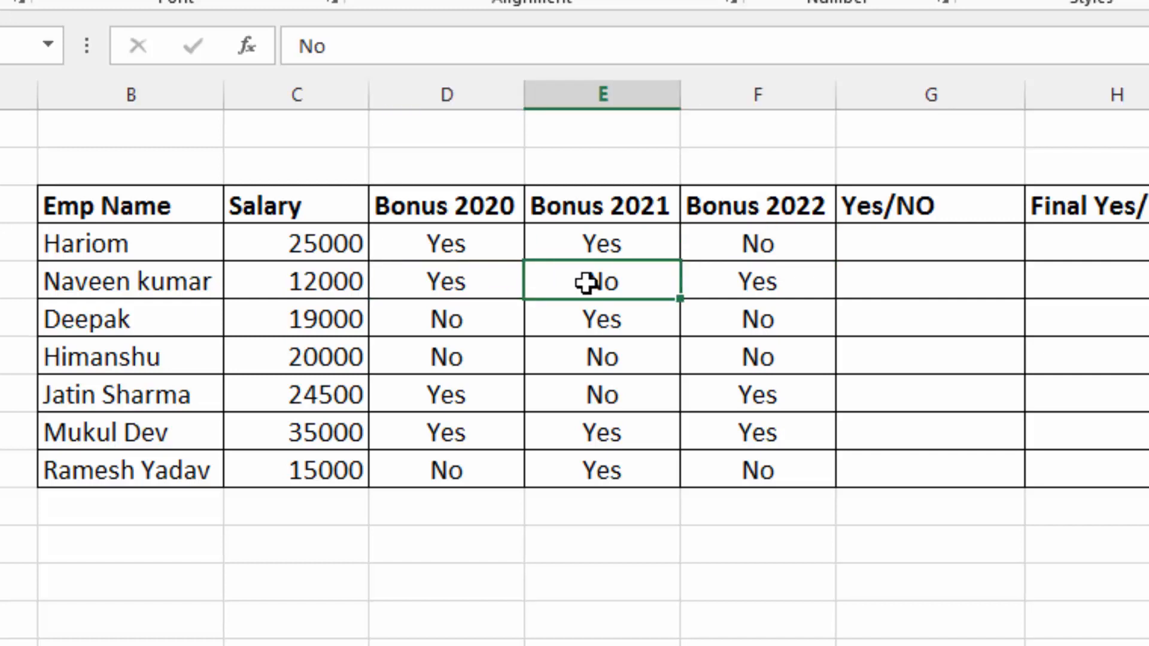
left_click(722, 286)
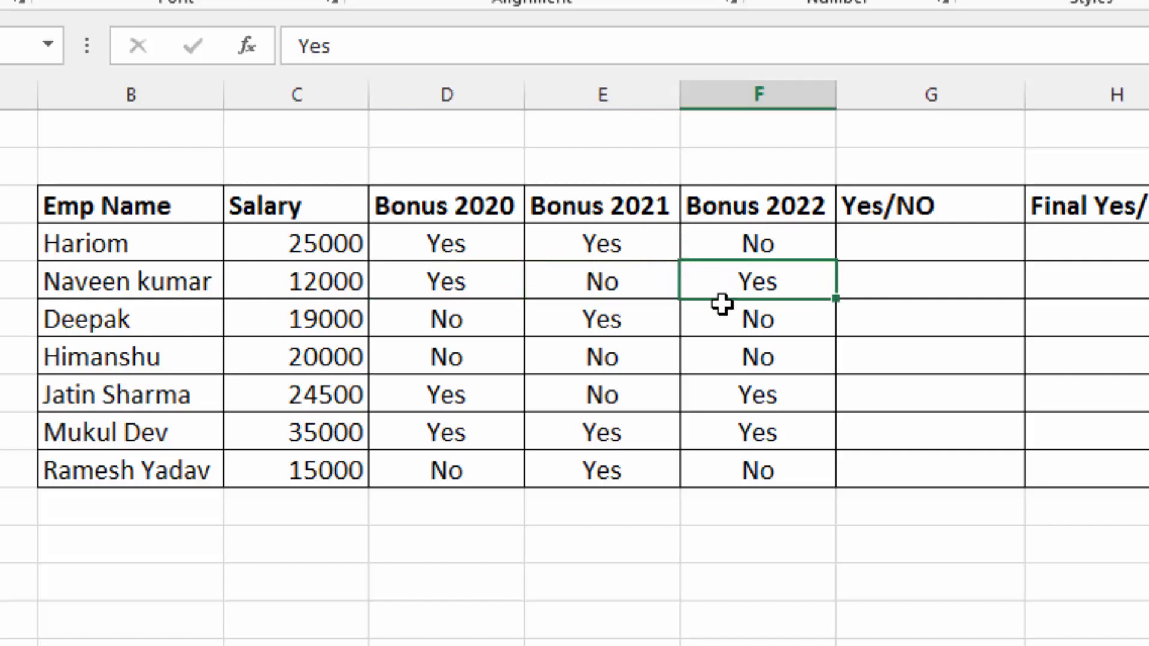
left_click(556, 287)
left_click(478, 292)
left_click(585, 289)
left_click_drag(481, 249, 551, 249)
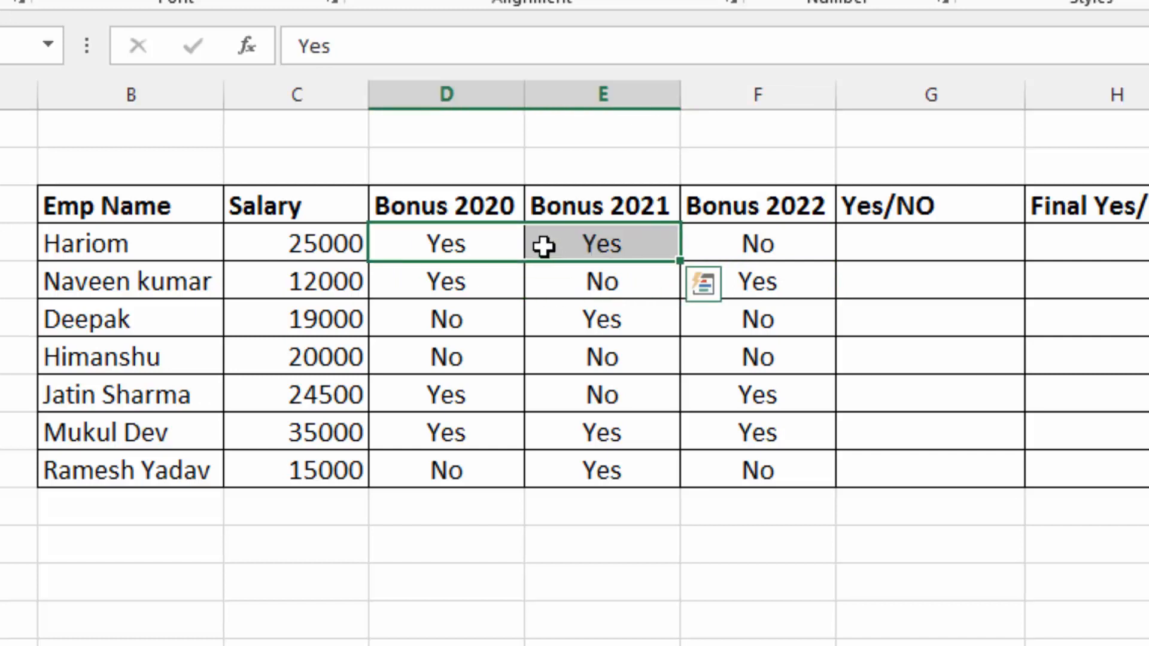
- Enter the formula =XOR(D4="No",E4="No") in the first cell of the Yes/NO column, G4
left_click(936, 241)
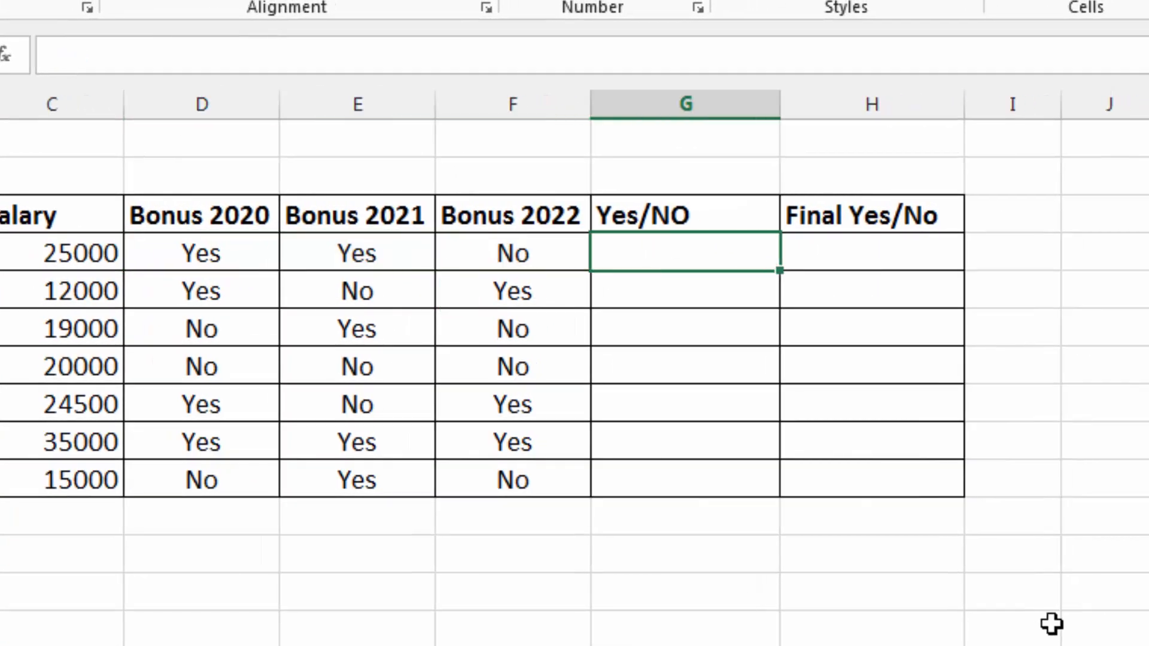
type("=xor")
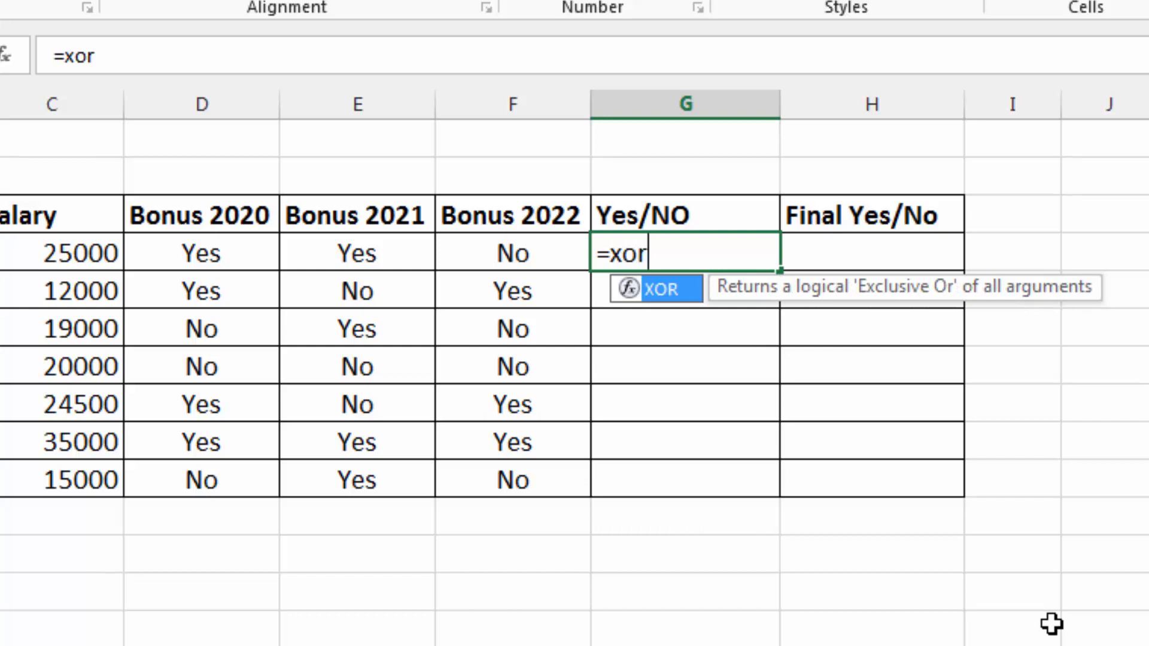
type("(")
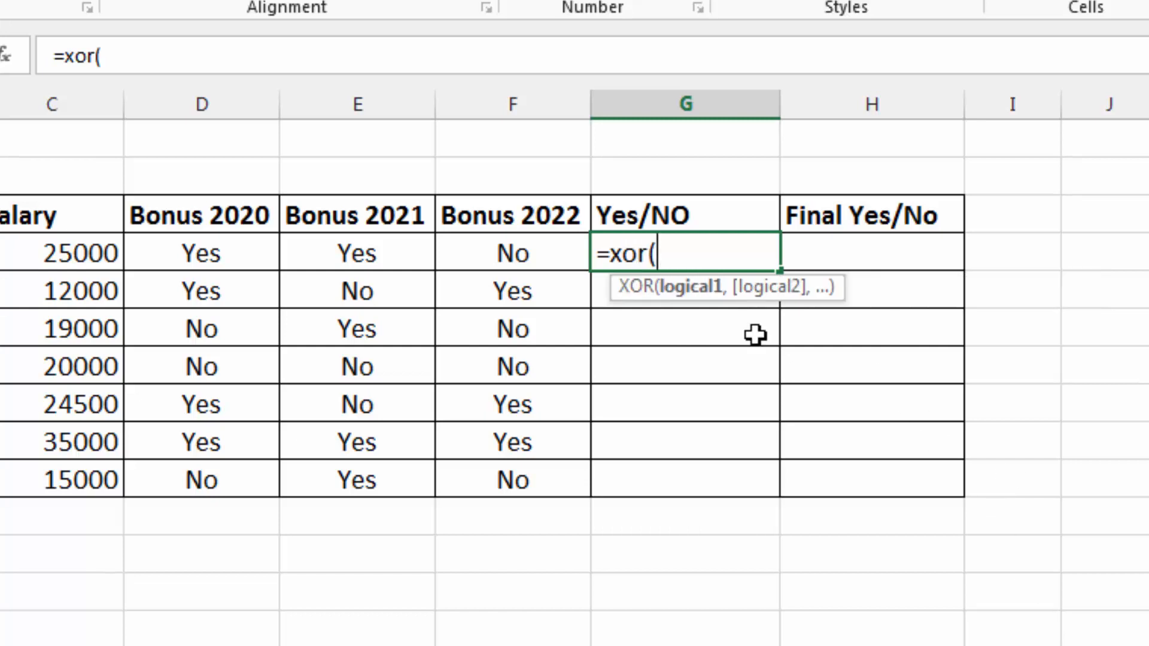
left_click(203, 248)
type("=")
type("\"No\",")
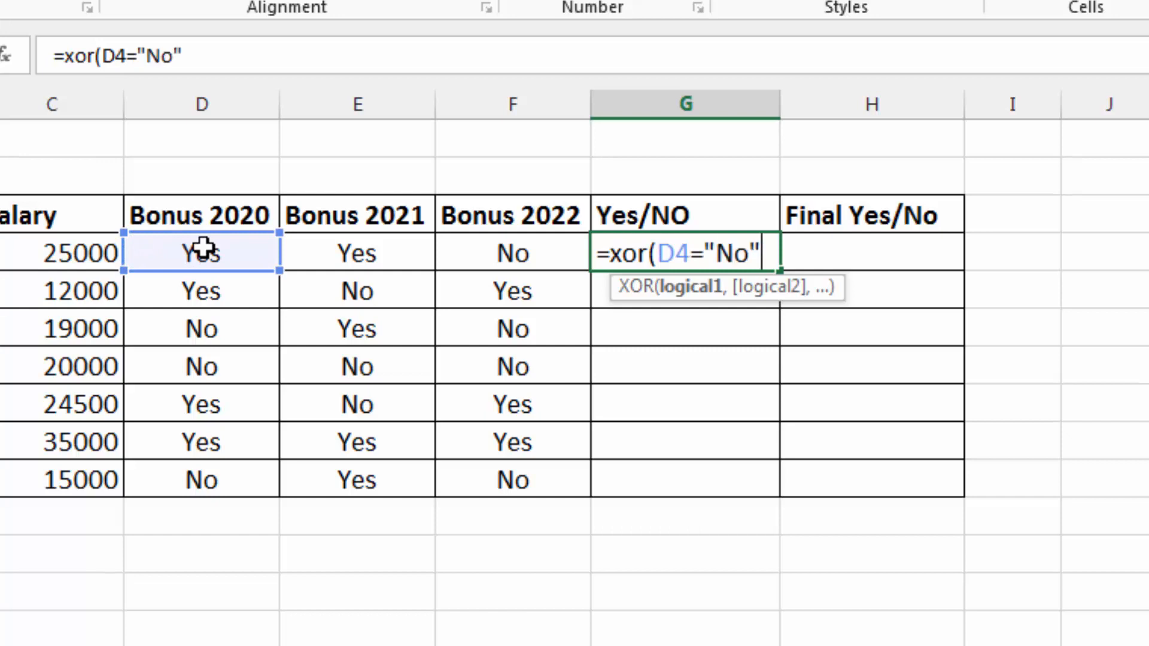
left_click(330, 252)
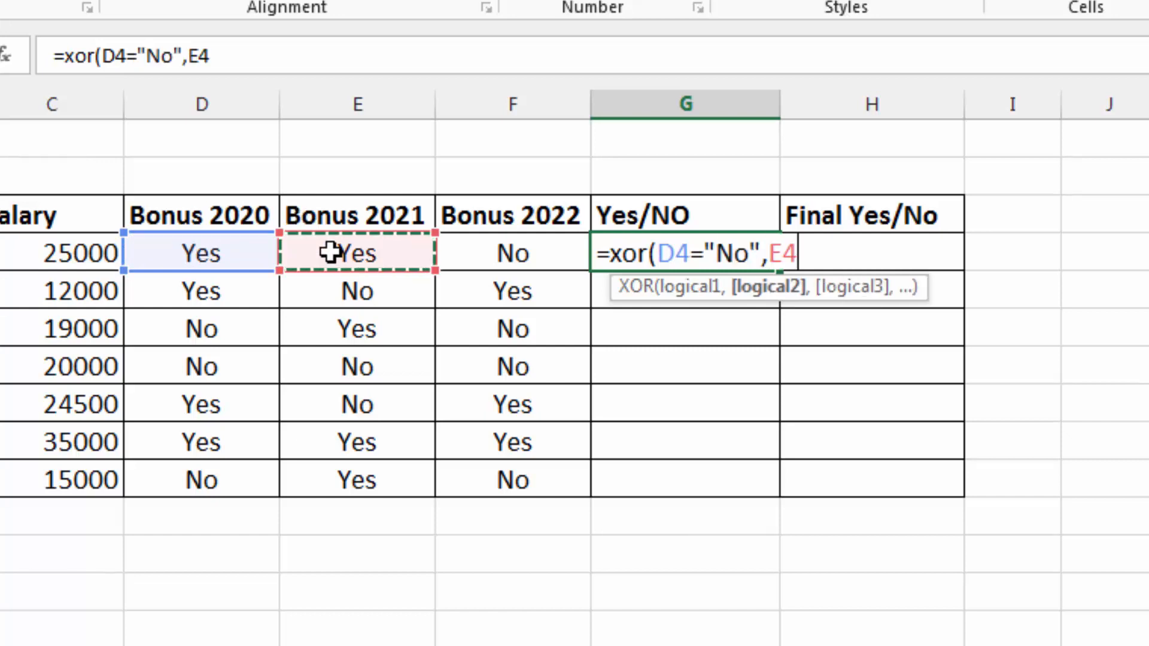
type("=\"No\"")
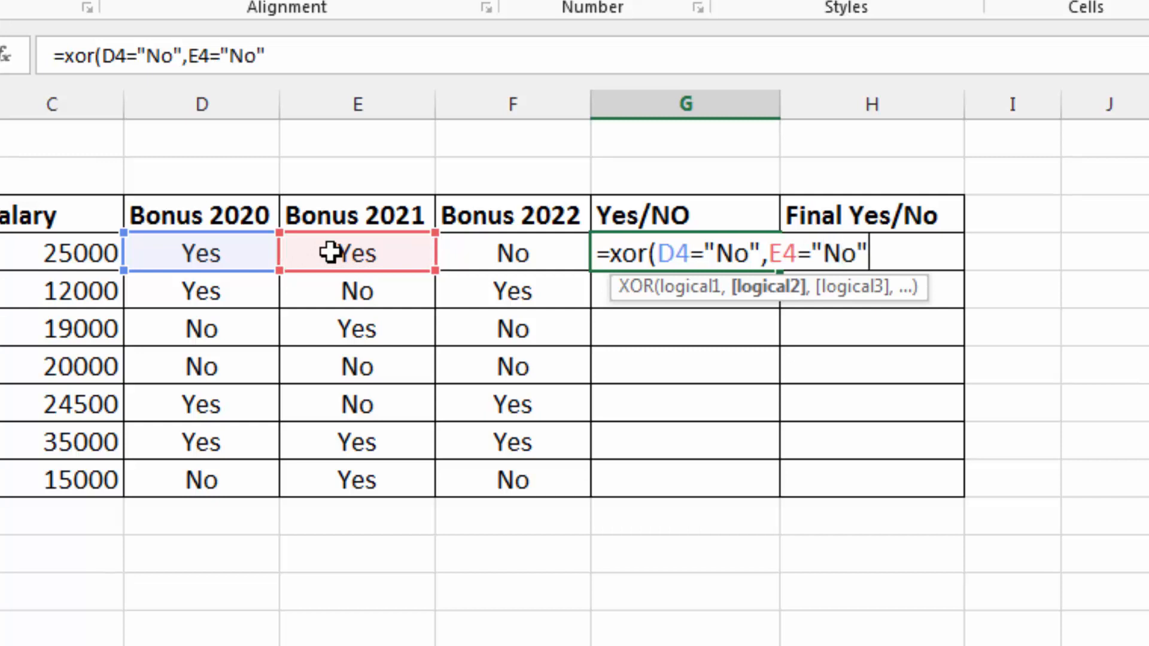
type(")")
key("Return")
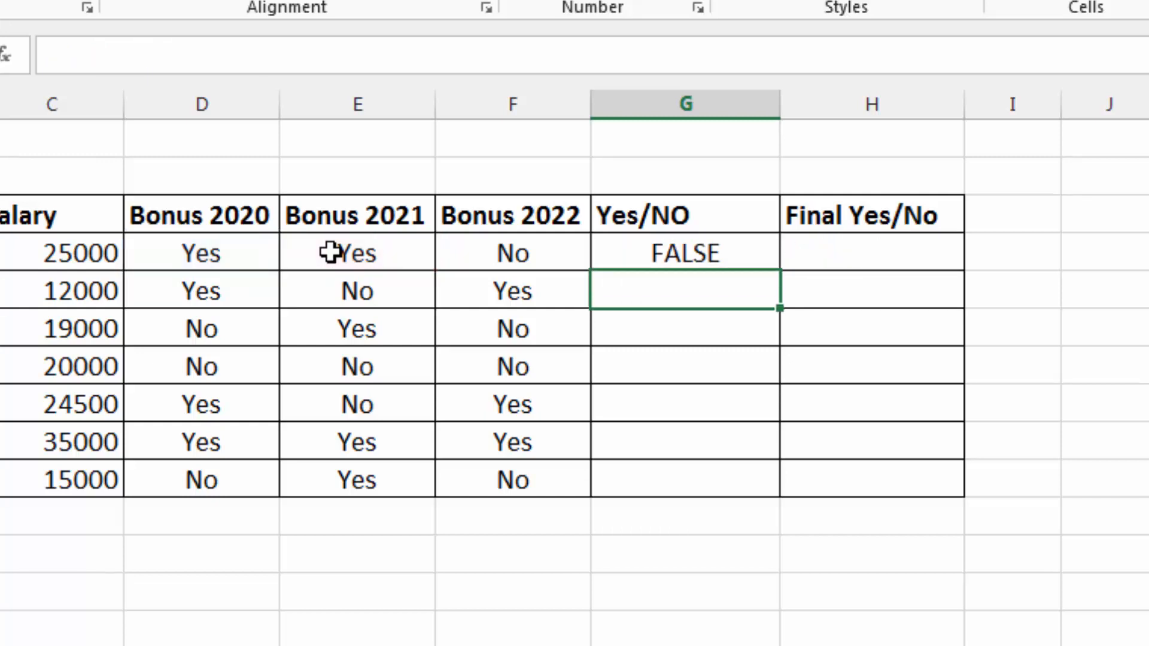
- Fill the XOR formula from G4 down to G10 and inspect the copied formulas against the bonus values
left_click(198, 252)
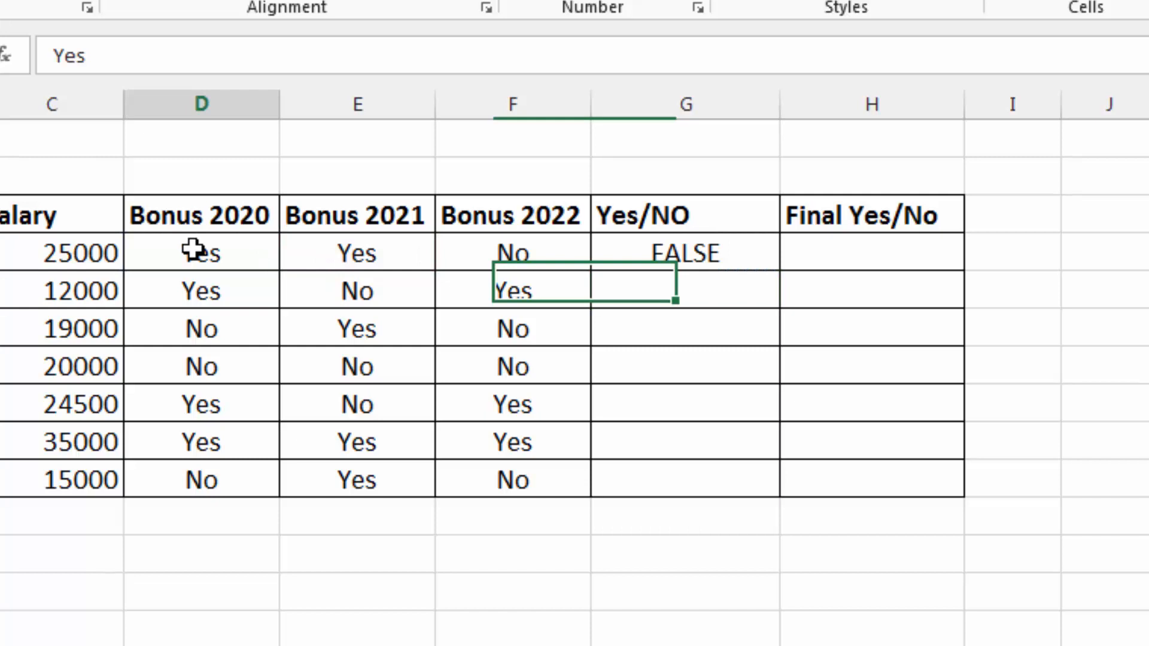
left_click(317, 254)
left_click(727, 254)
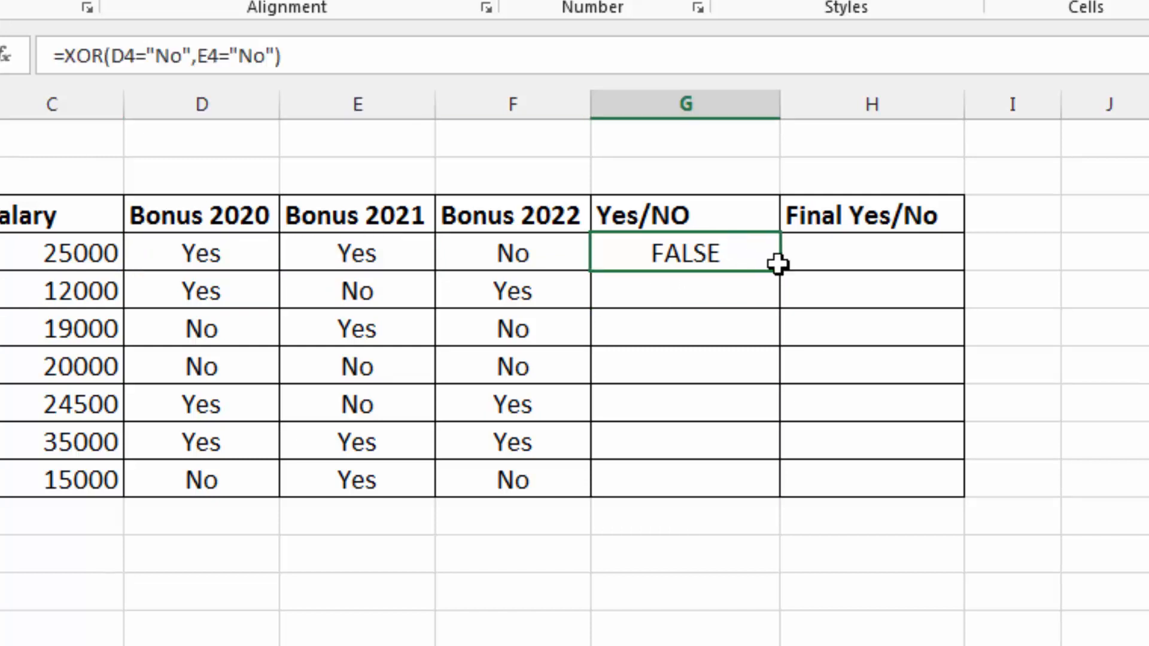
left_click_drag(781, 274, 777, 487)
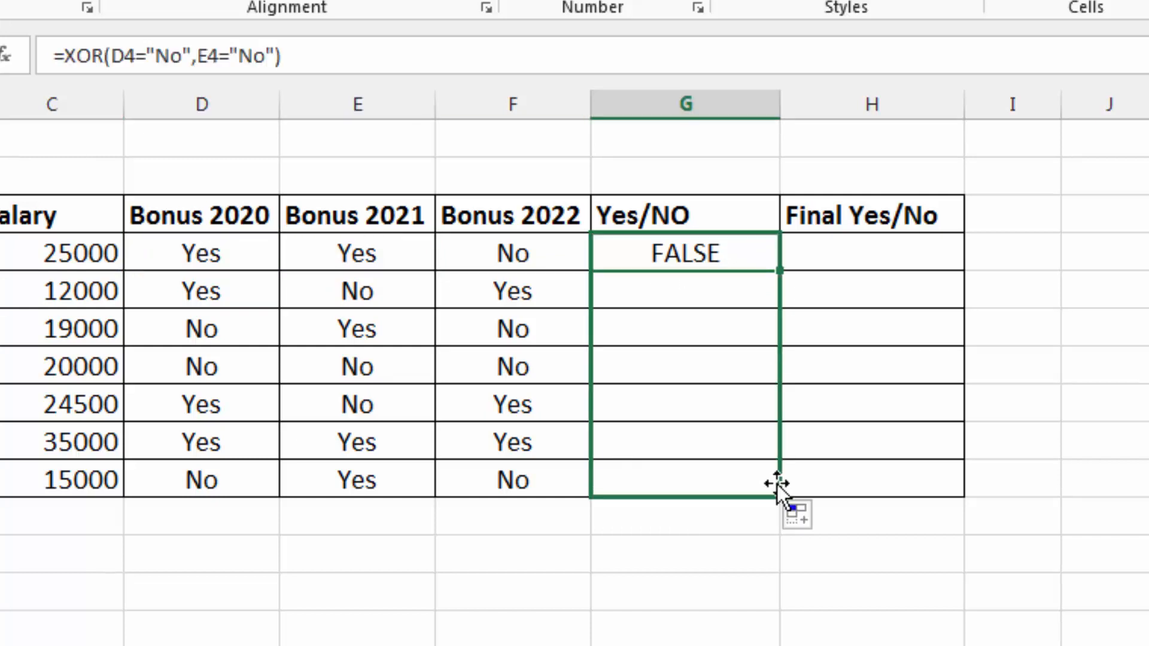
left_click(644, 445)
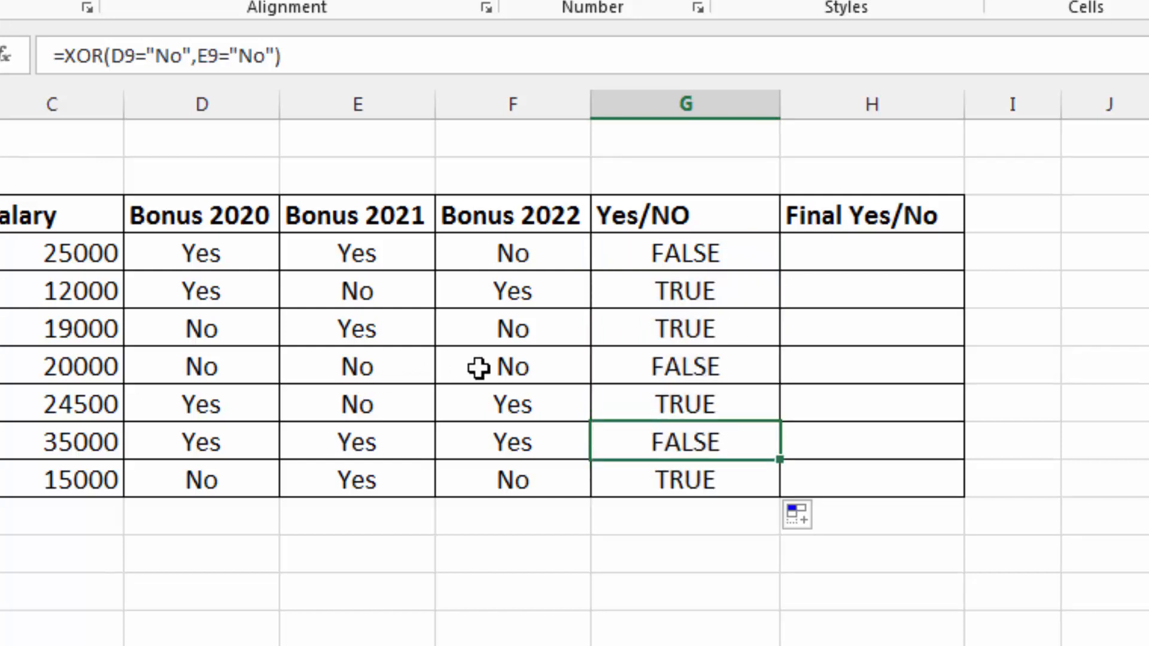
left_click(636, 376)
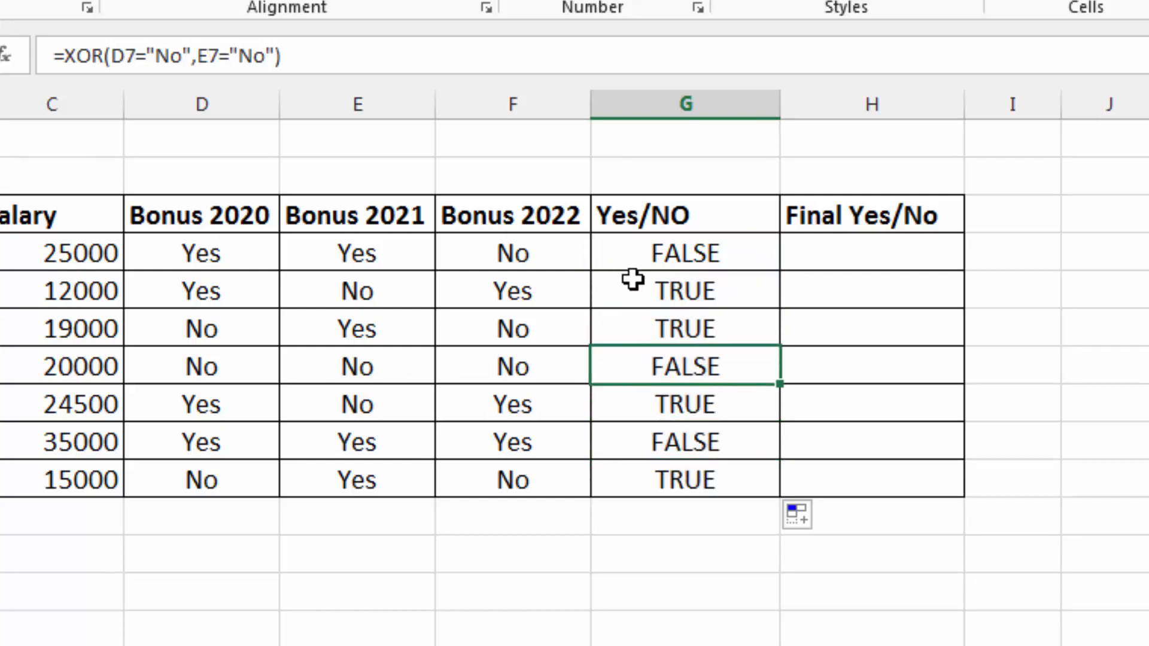
left_click(635, 302)
left_click(638, 443)
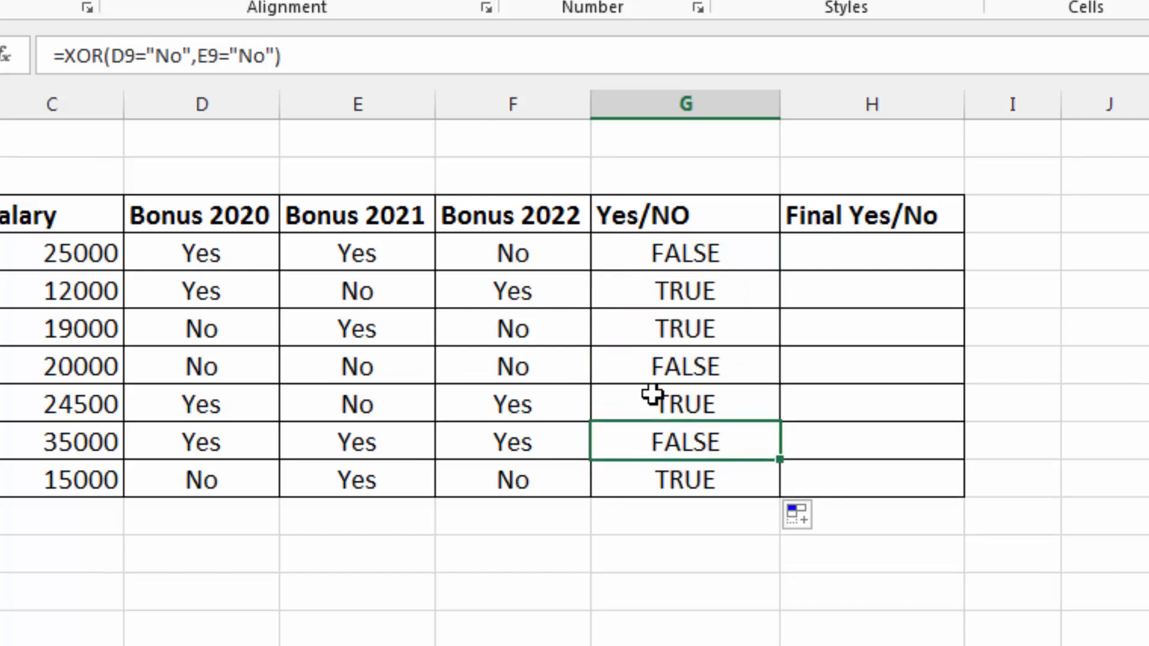
left_click(658, 254)
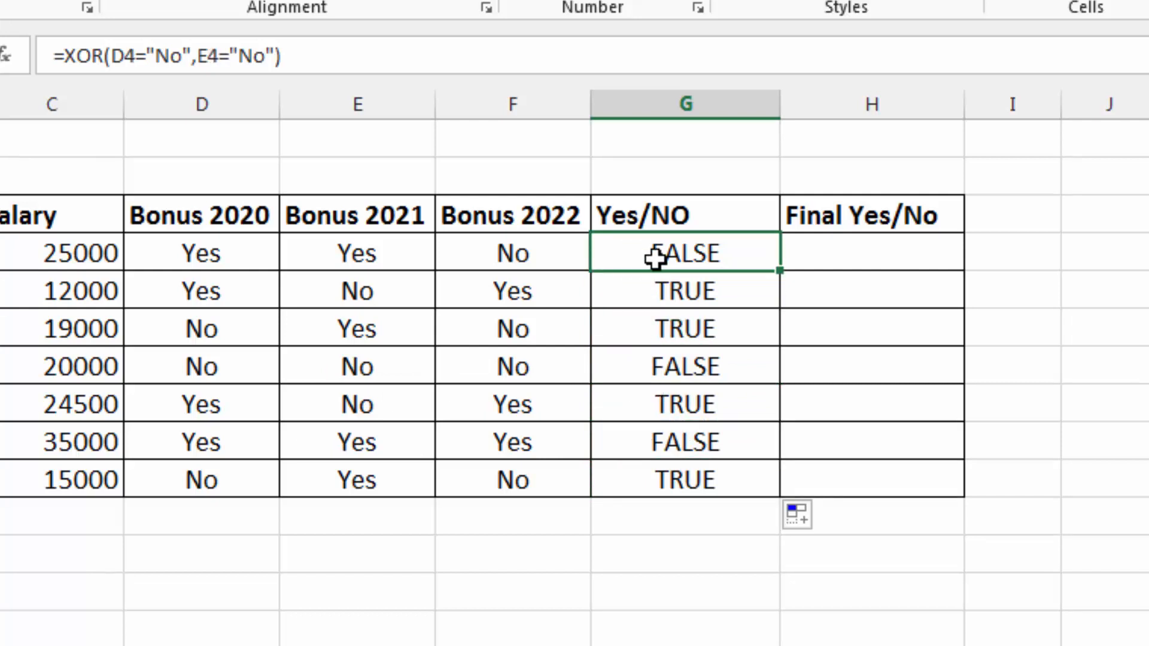
- Wrap the XOR formula in G4 in an IF function, making it =IF(XOR(D4="No",E4="No"),"Bonus","No")
double_click(662, 251)
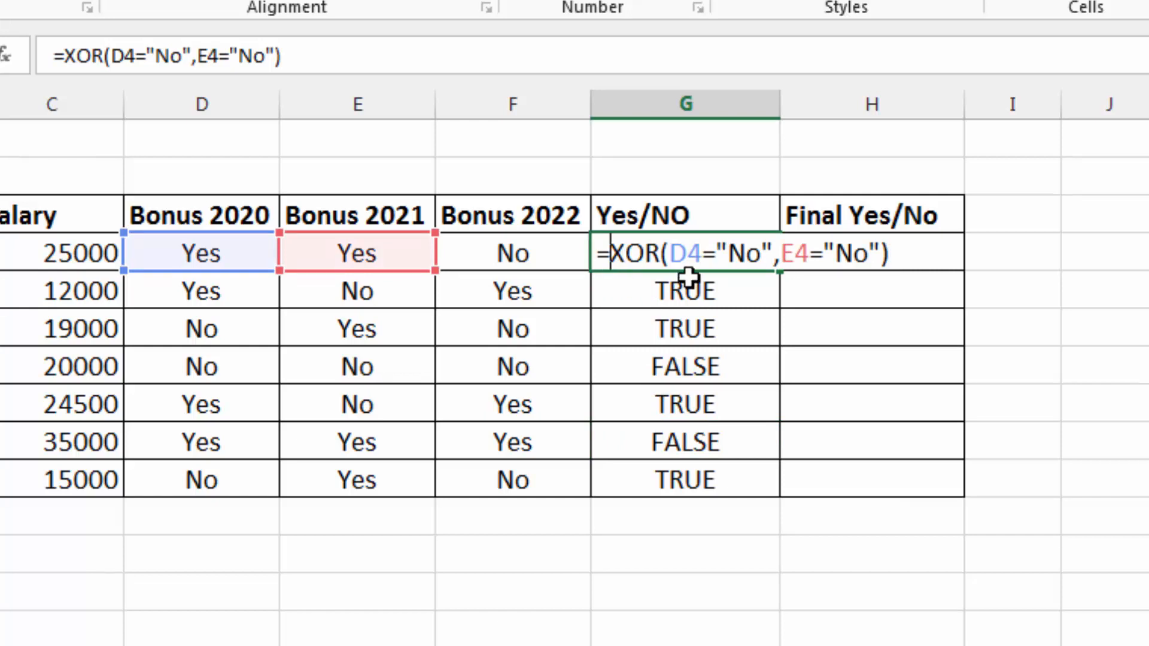
type("if(")
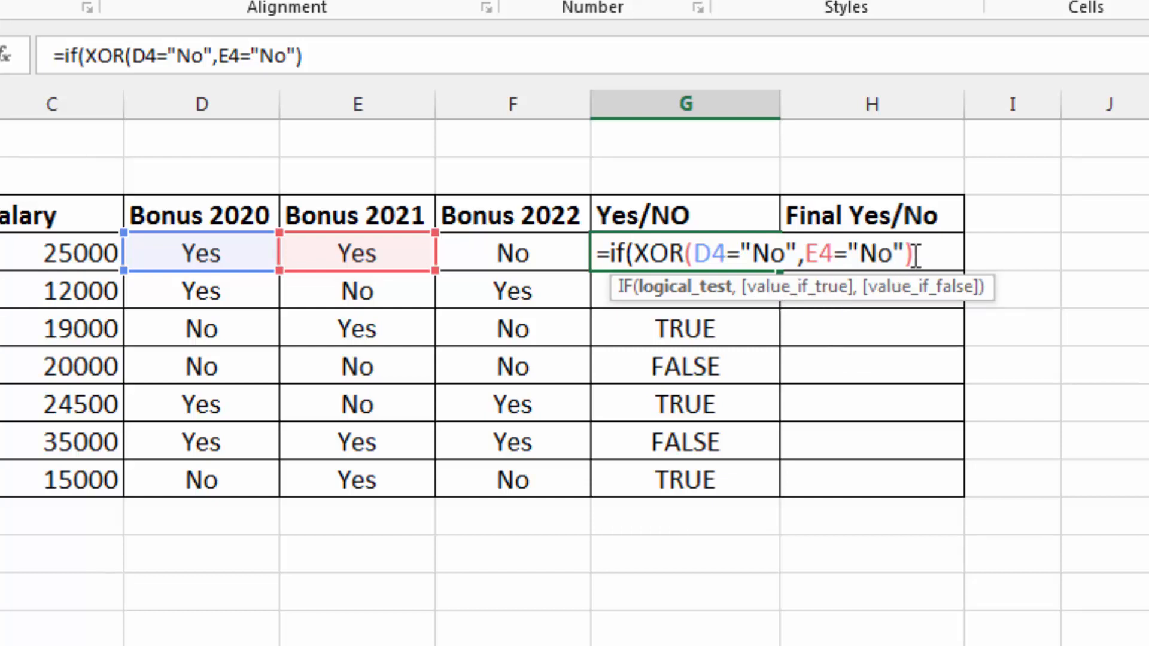
type(",\"")
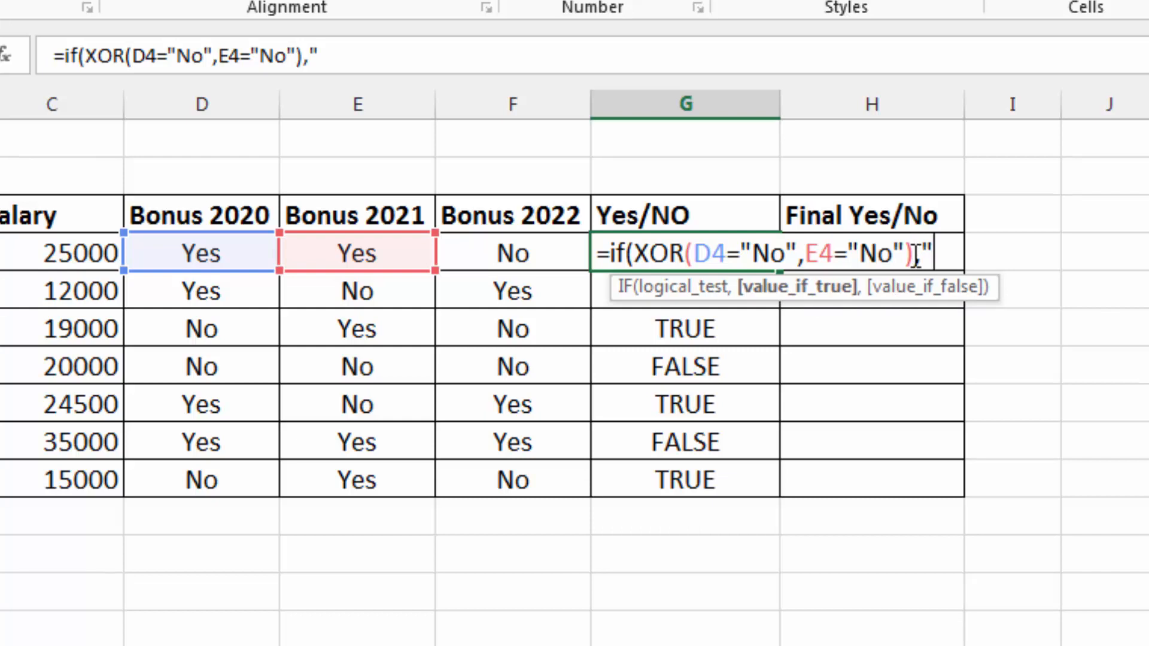
type("Bolnu")
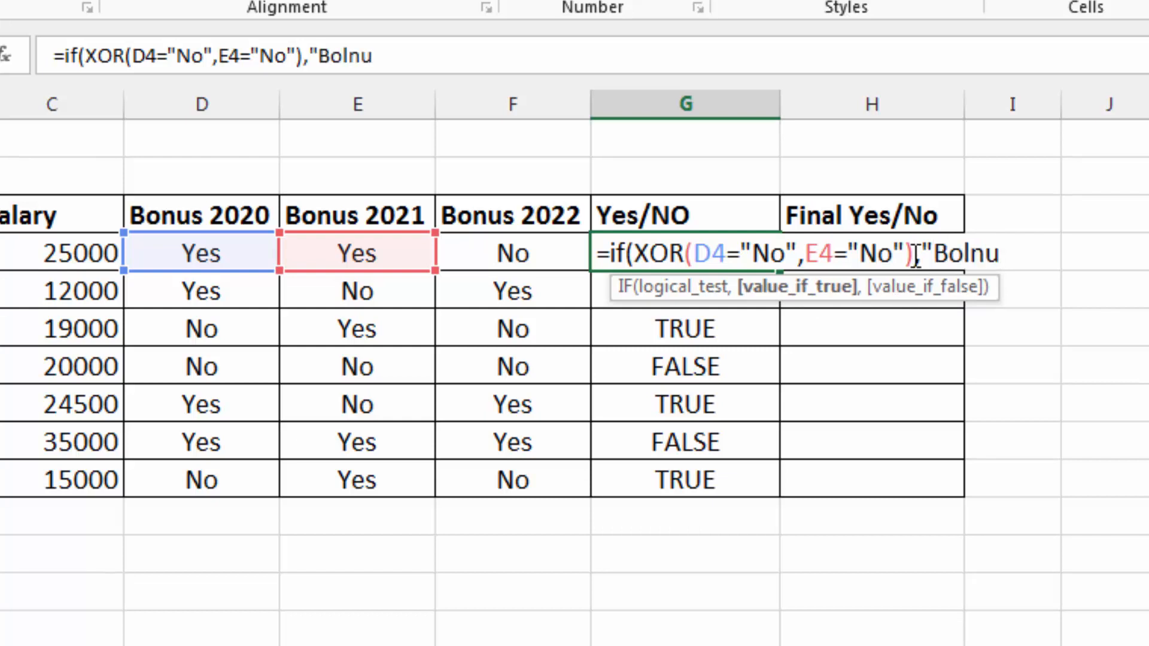
key("BackSpace")
key("BackSpace")
key("BackSpace")
type("nu")
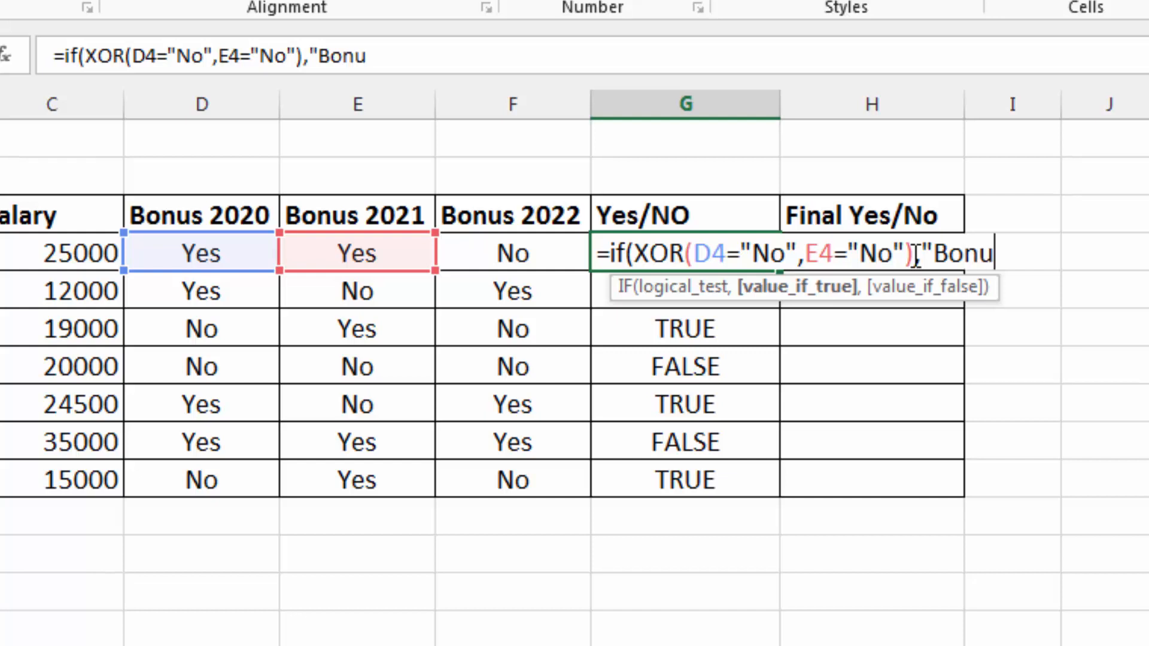
type("s\",")
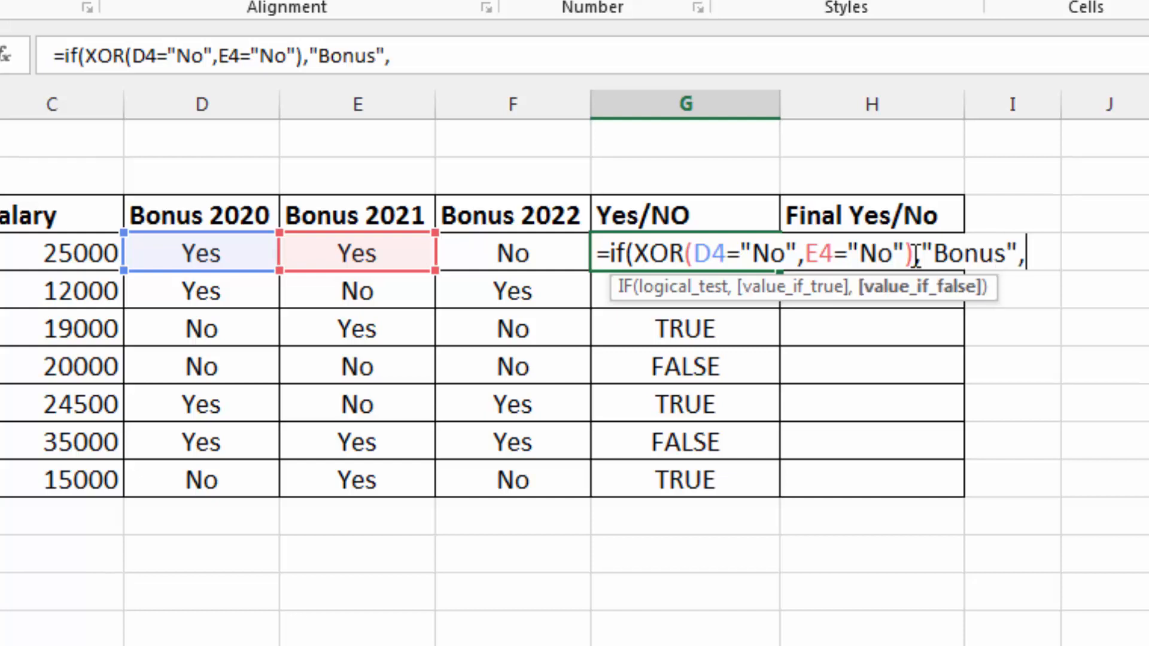
type("\"No")
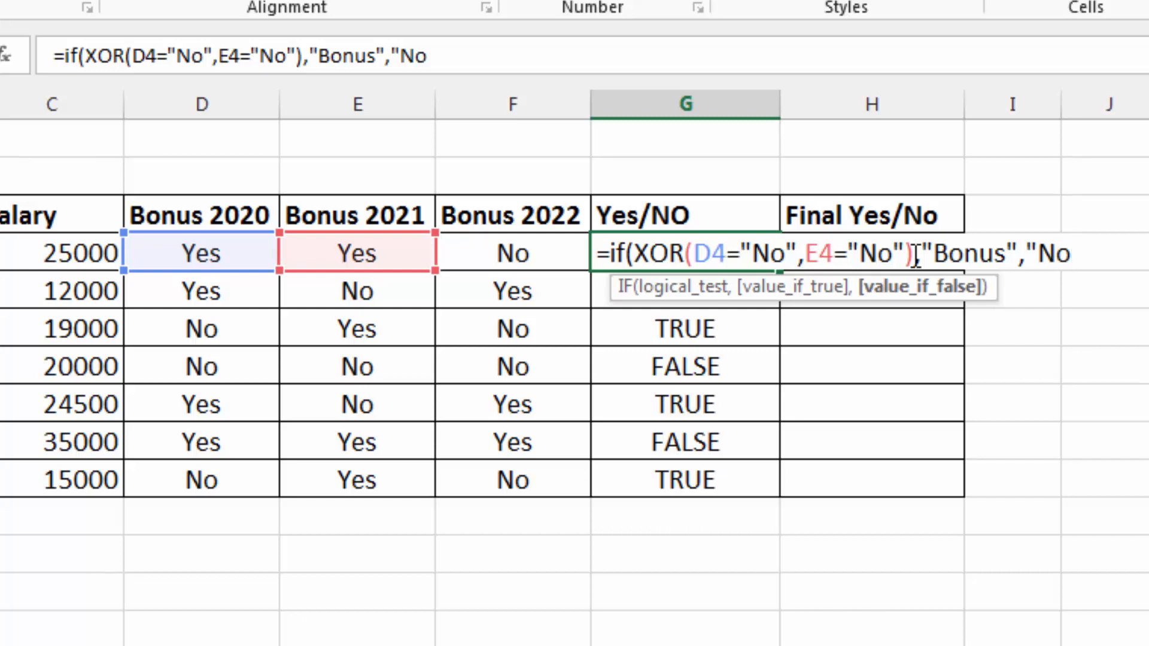
key("Return")
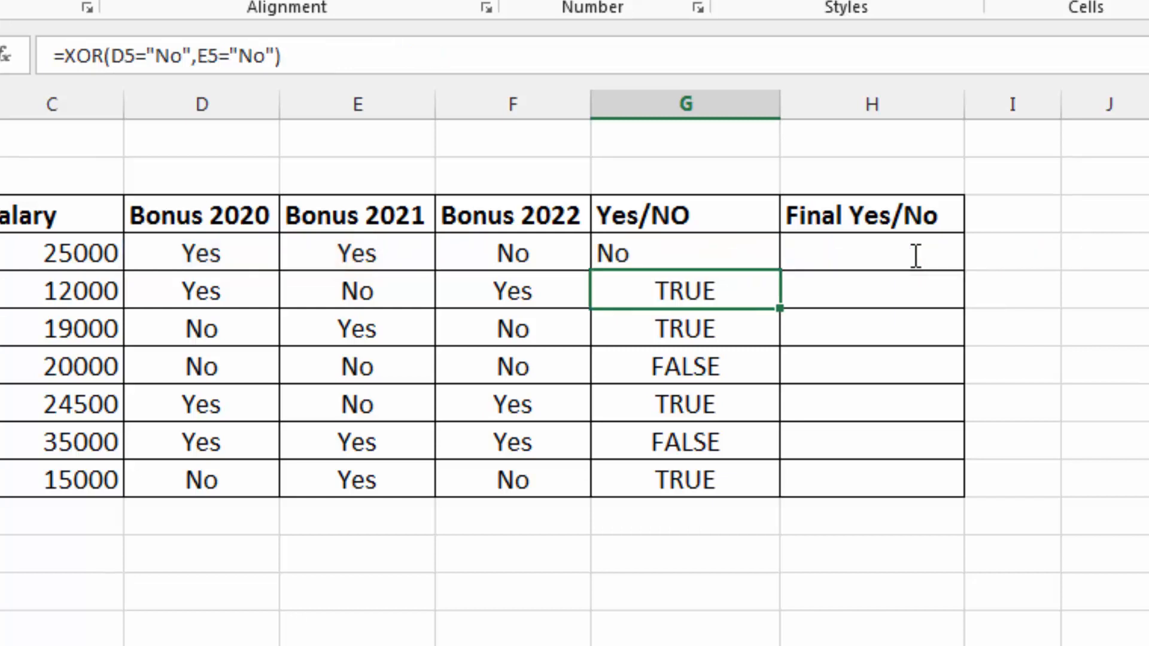
left_click(698, 247)
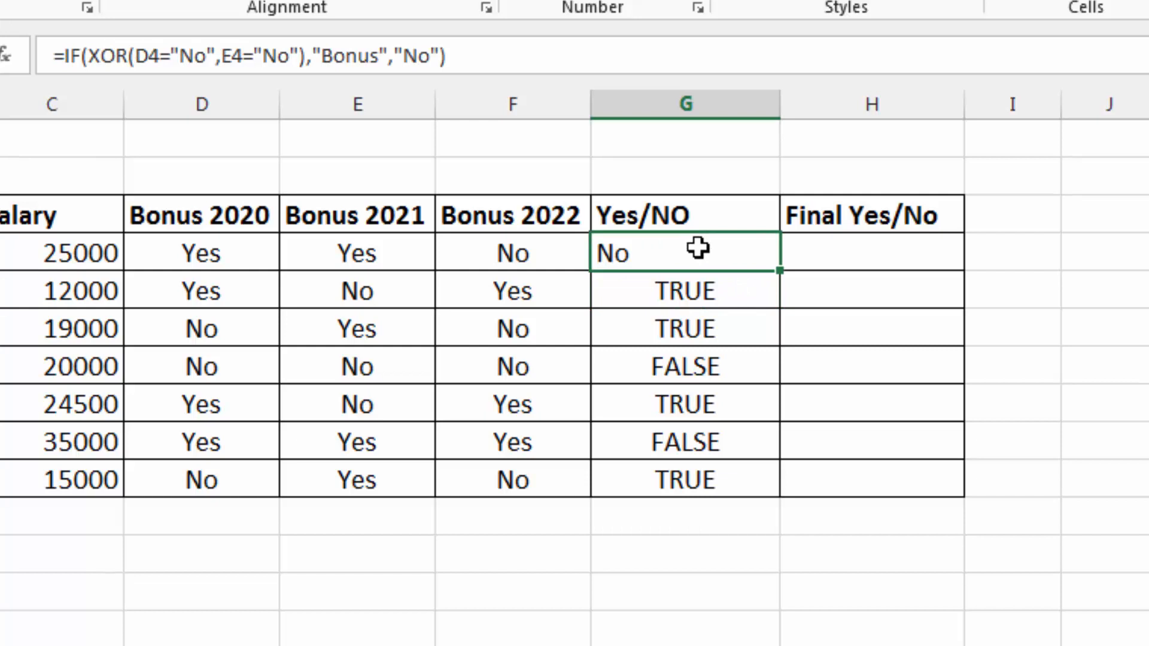
- Highlight the Bonus 2022 cells F4:F10 in yellow and check the formula in G4 against the first employee's 2020 and 2021 bonuses
left_click_drag(541, 252, 525, 473)
key("F4")
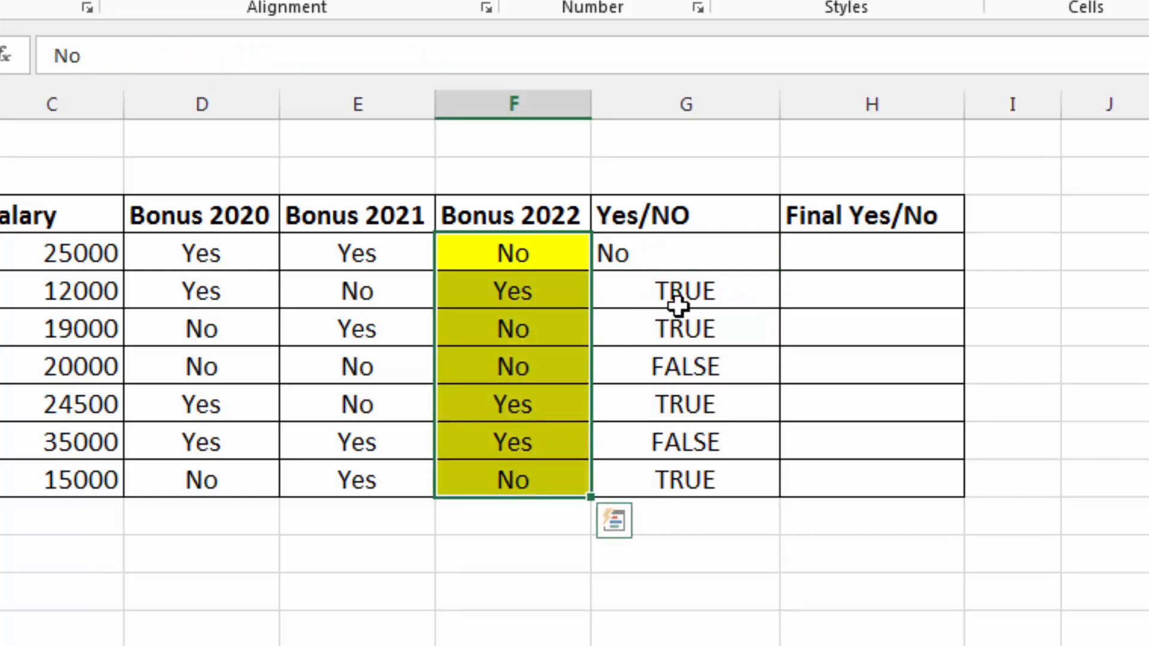
left_click(682, 262)
left_click_drag(275, 254, 341, 251)
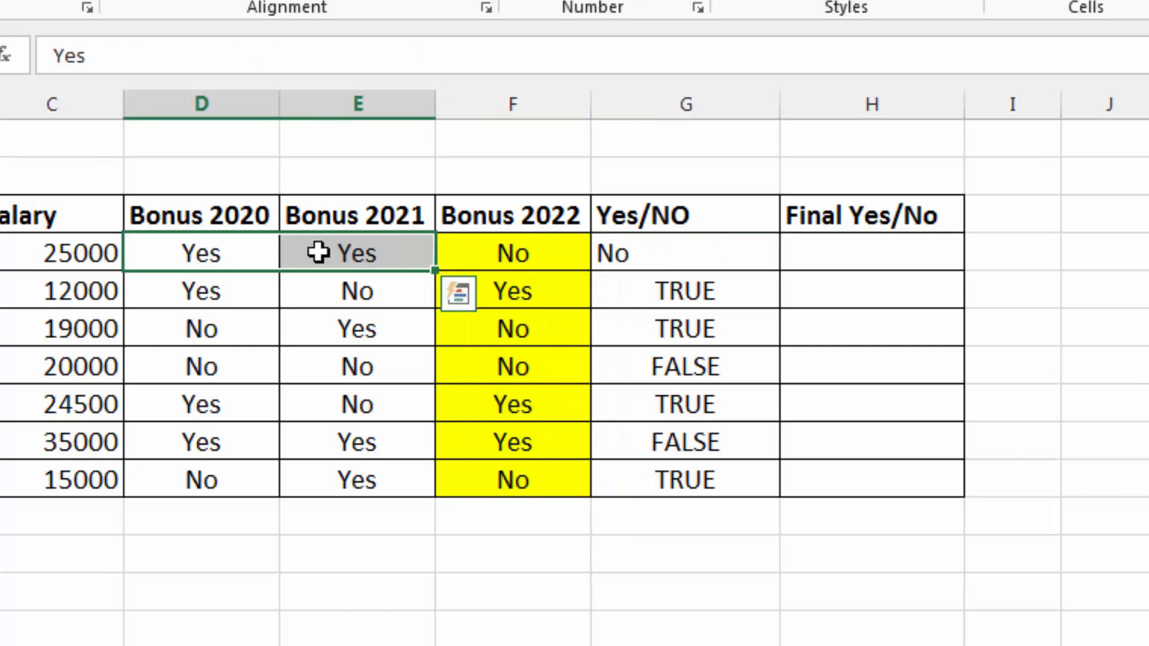
left_click(246, 252)
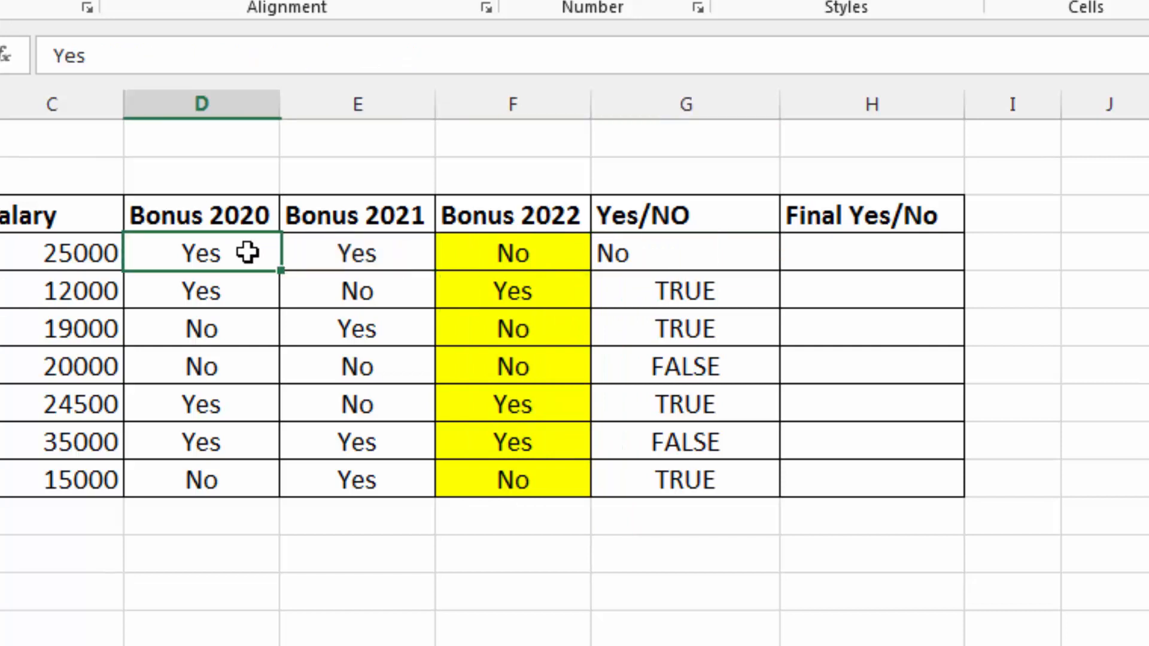
left_click(335, 253)
left_click(692, 263)
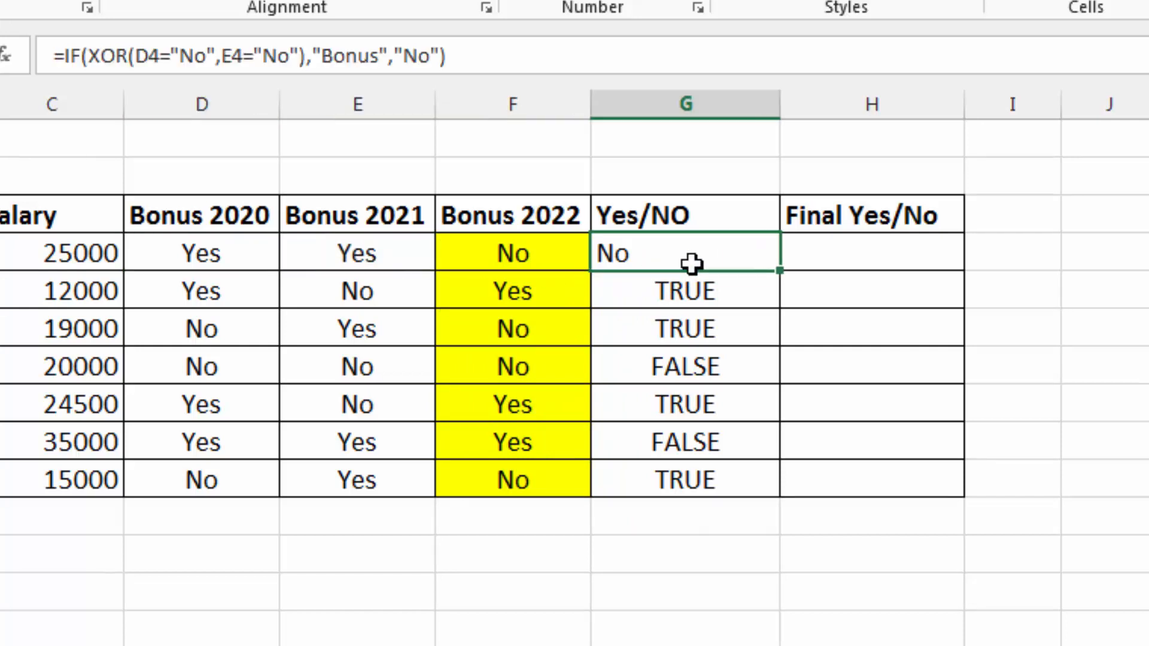
- Fill the IF and XOR formula from G4 down to G10 and check the copied formulas in G5 and G7
left_click_drag(779, 271, 765, 499)
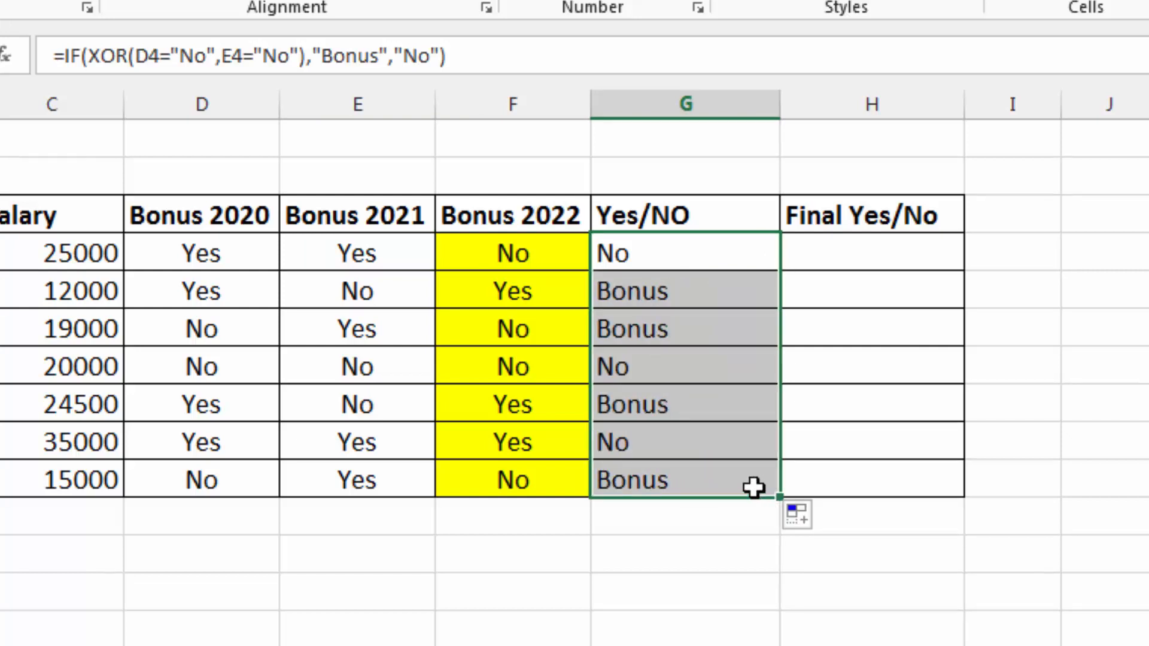
left_click(663, 293)
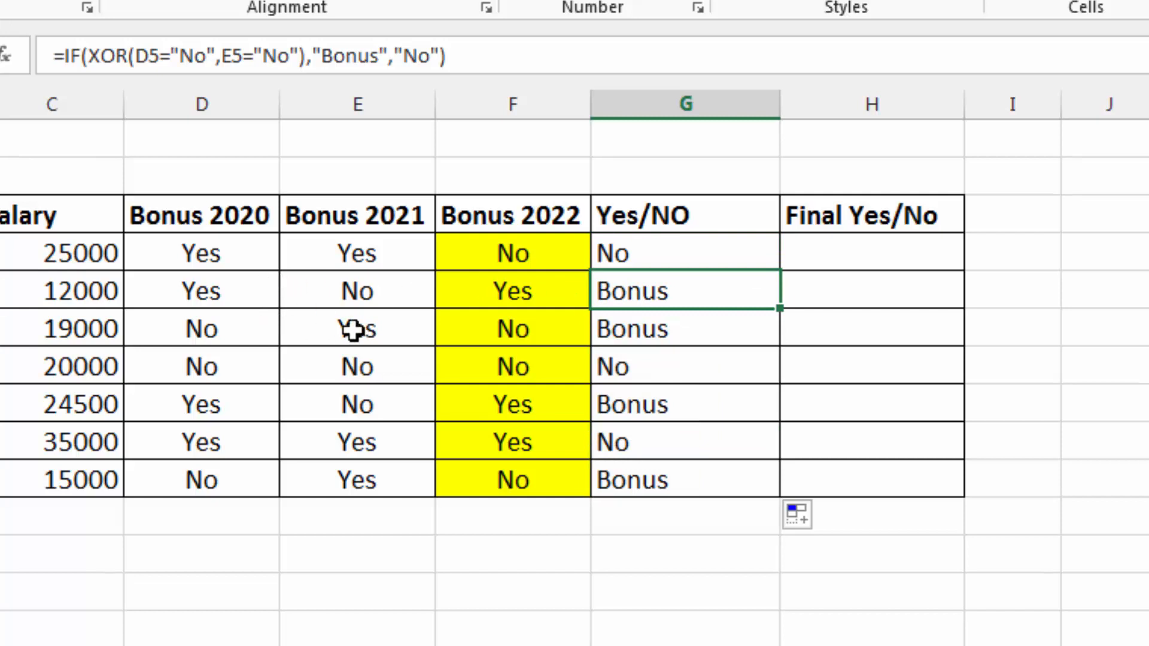
left_click(233, 362)
left_click(363, 366)
left_click(650, 376)
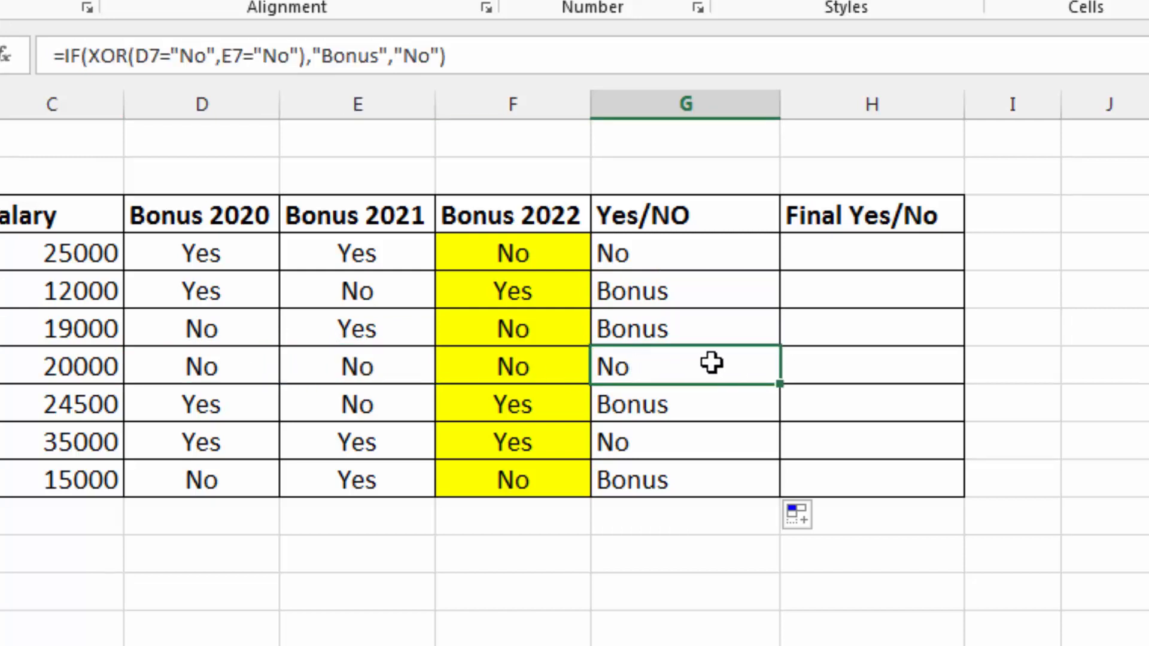
key("Up")
key("Up")
key("Up")
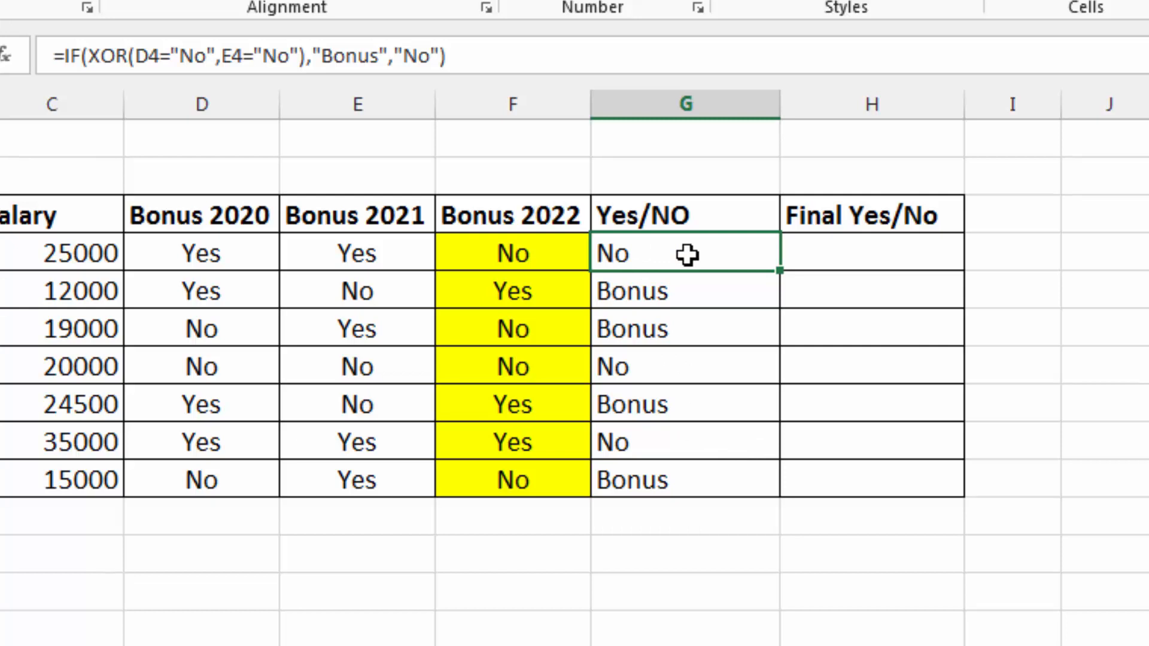
- Compare the 2020 and 2021 bonus values in rows 4 to 7 with their results in the Yes/NO column
left_click(231, 253)
left_click(351, 254)
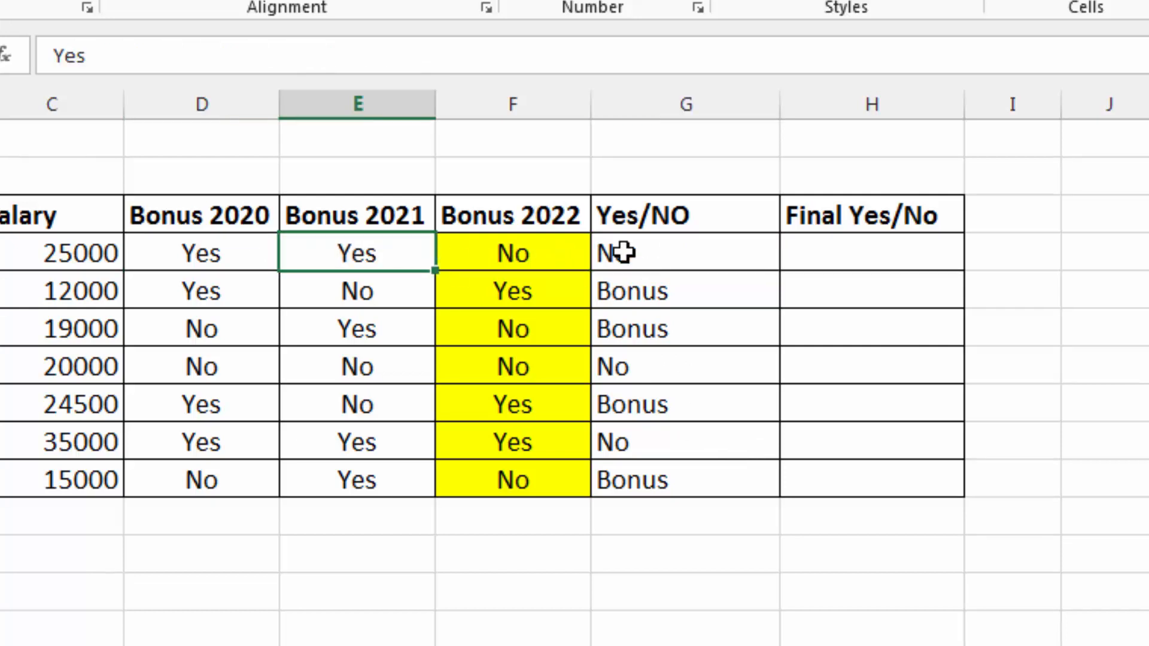
left_click(645, 251)
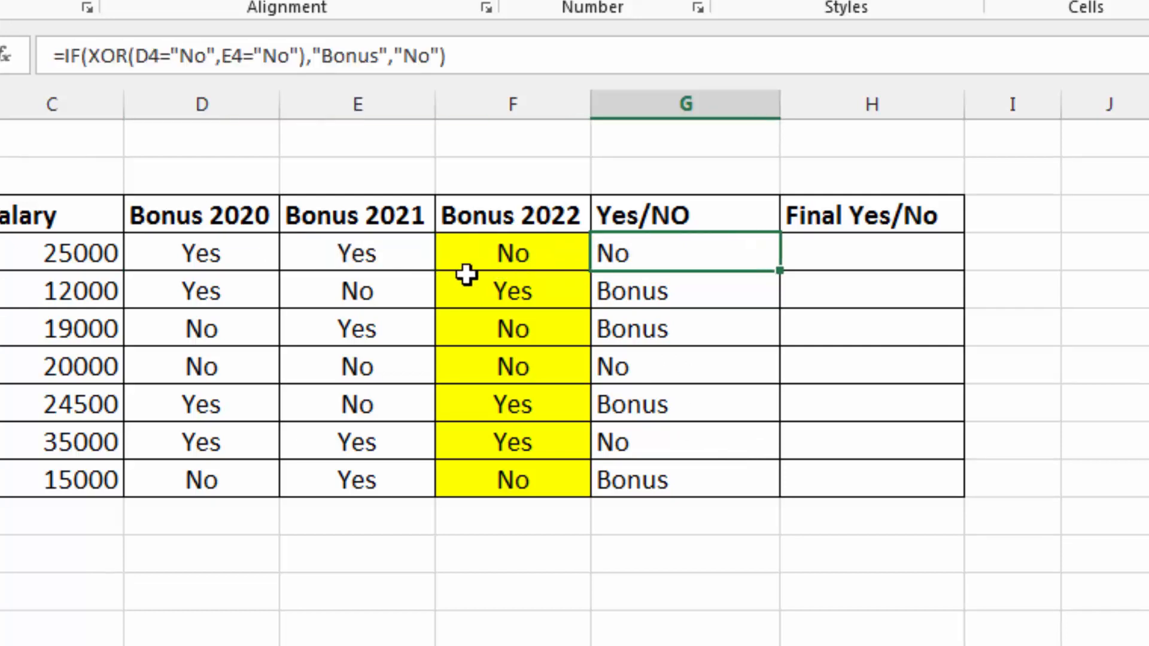
left_click(200, 296)
left_click(321, 297)
left_click(620, 293)
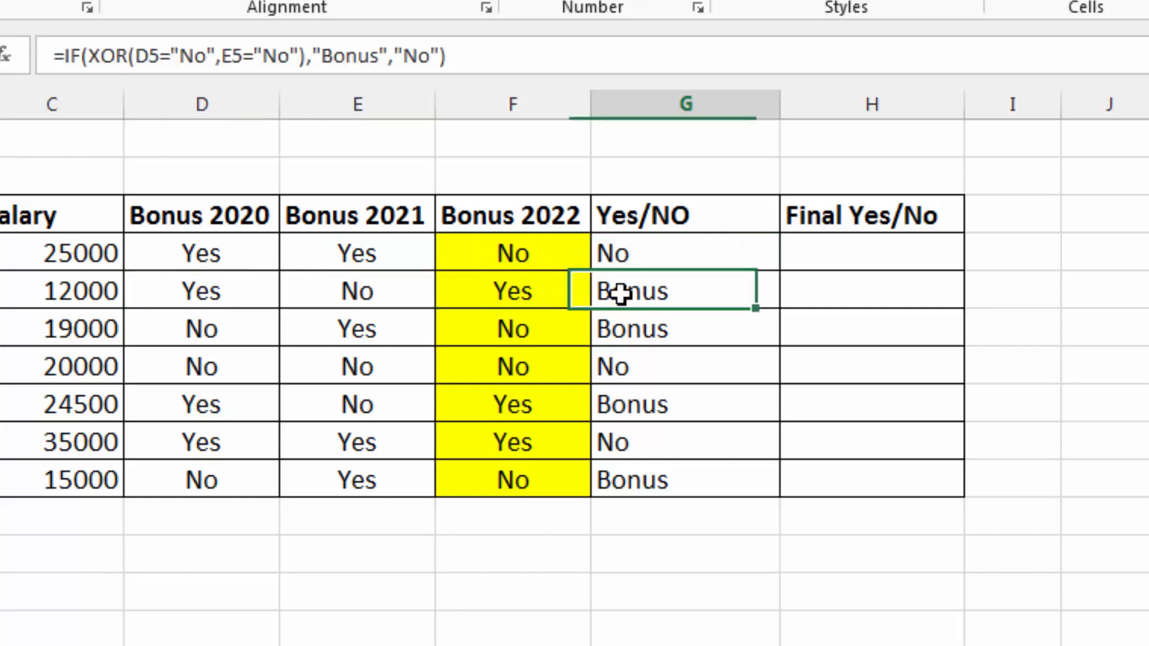
left_click(338, 293)
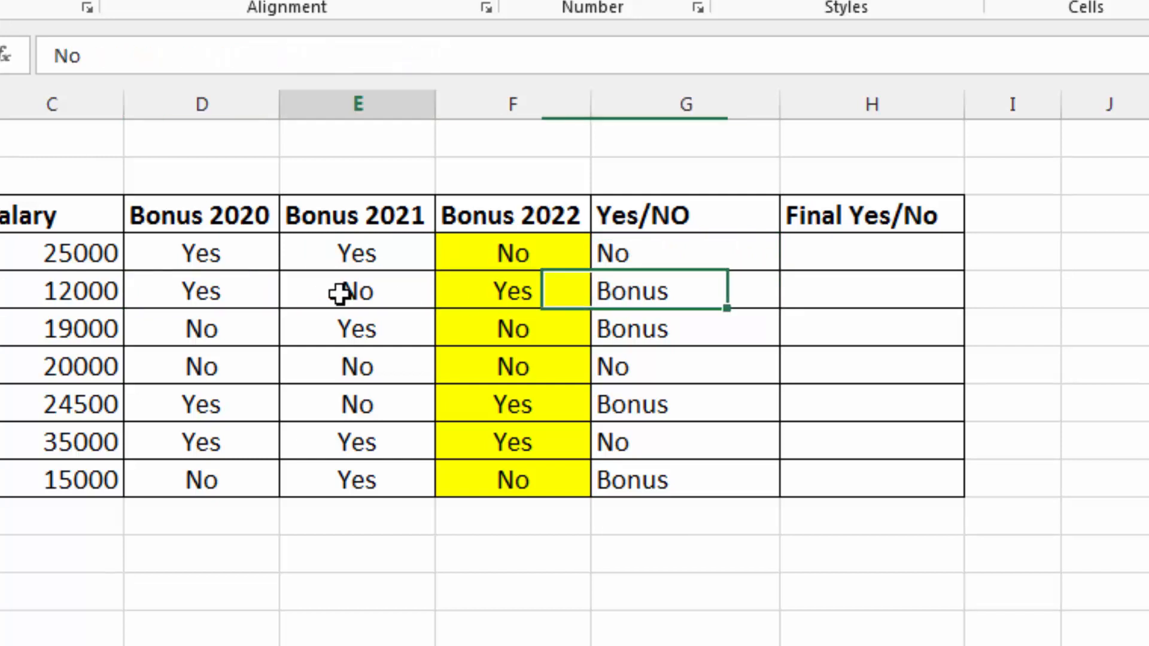
left_click(236, 328)
left_click(224, 366)
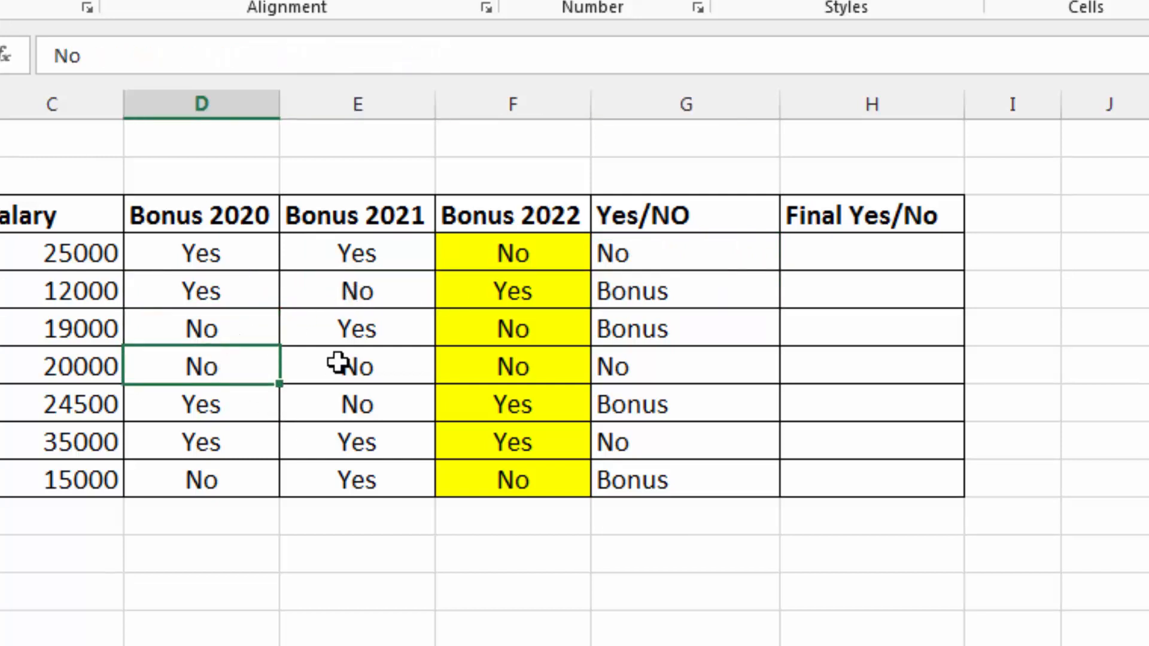
left_click(358, 366)
left_click(649, 367)
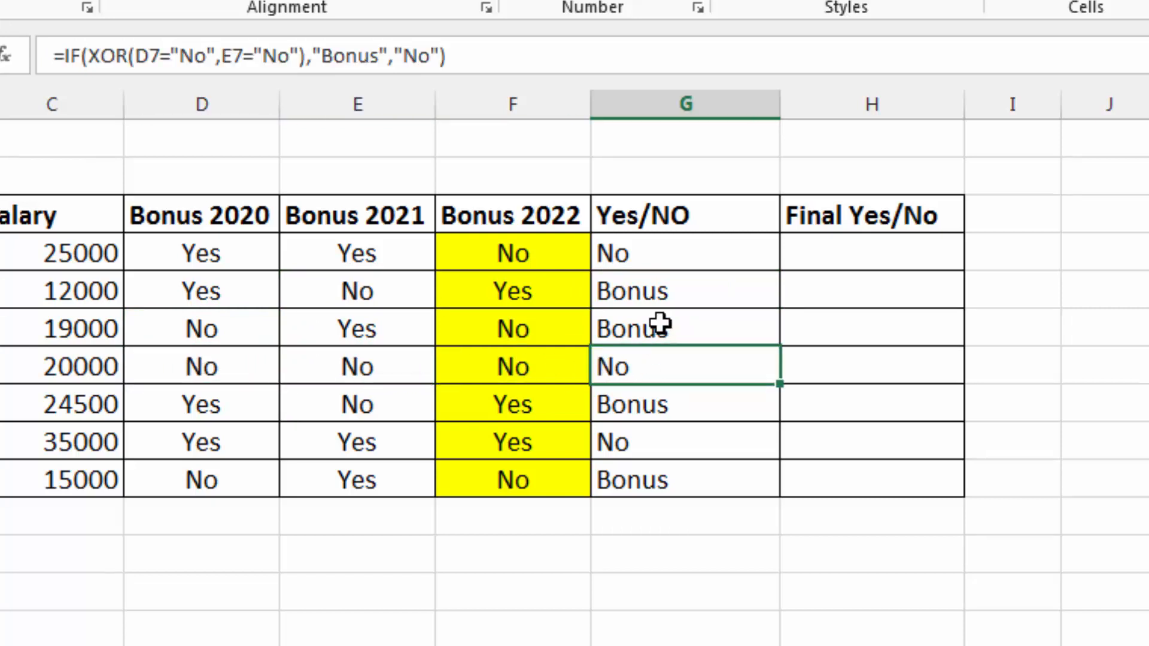
- Replace the value-if-false argument "No" in G4's formula with a nested IF that starts with an AND function
left_click(674, 253)
double_click(674, 254)
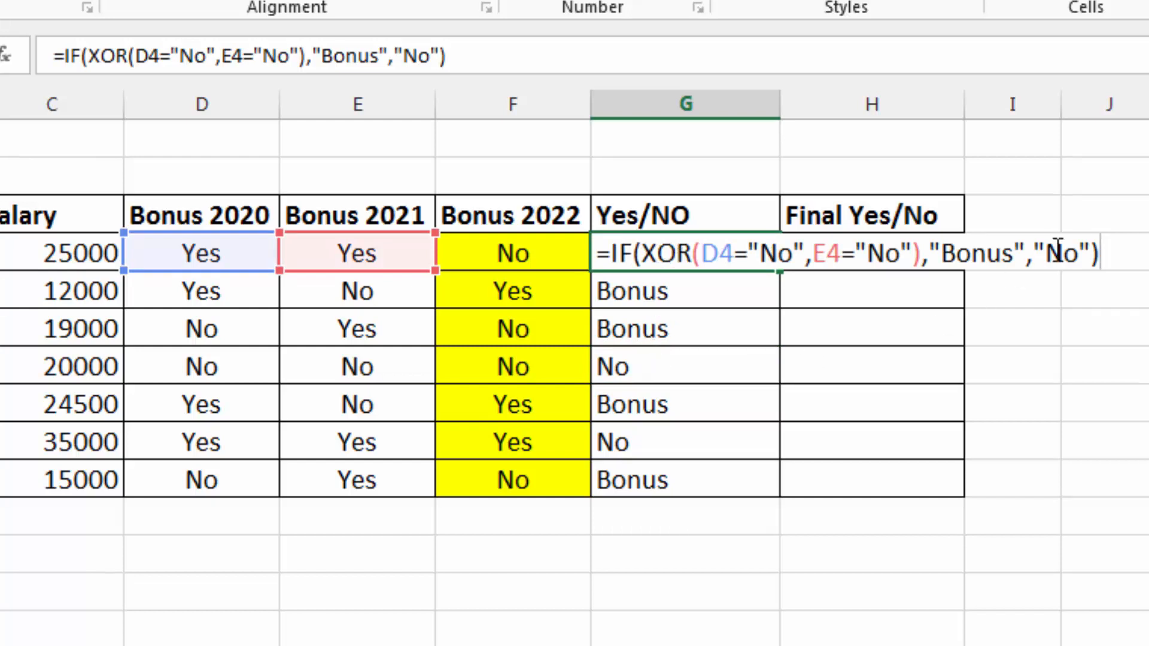
left_click(1086, 251)
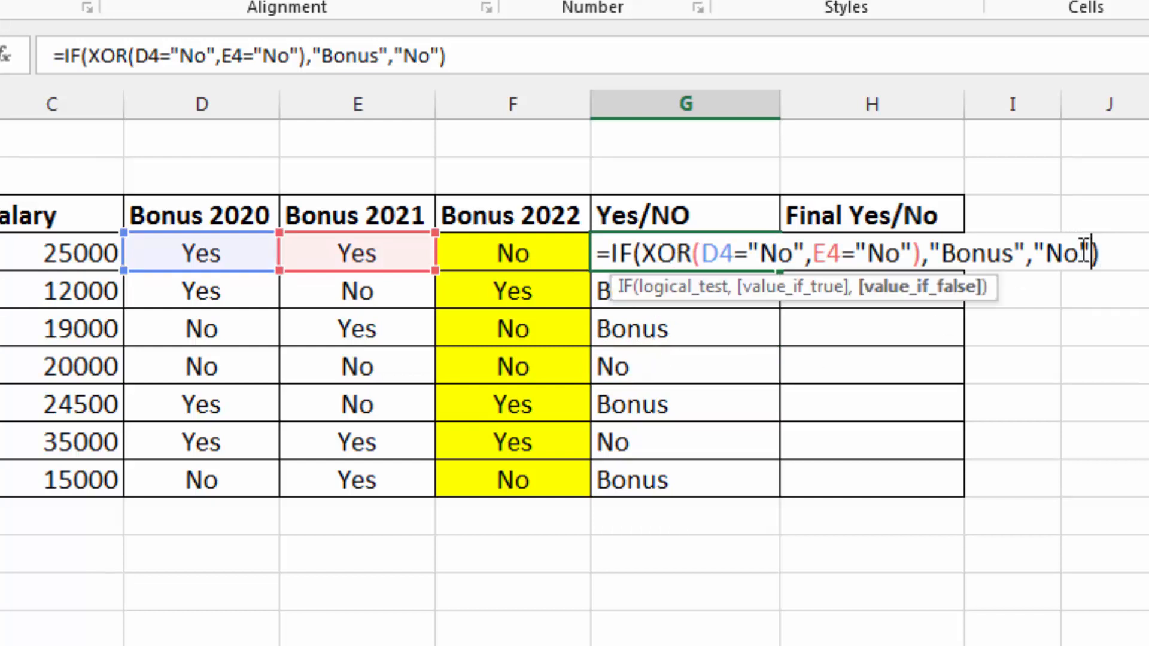
key("BackSpace")
key("BackSpace")
key("BackSpace")
key("BackSpace")
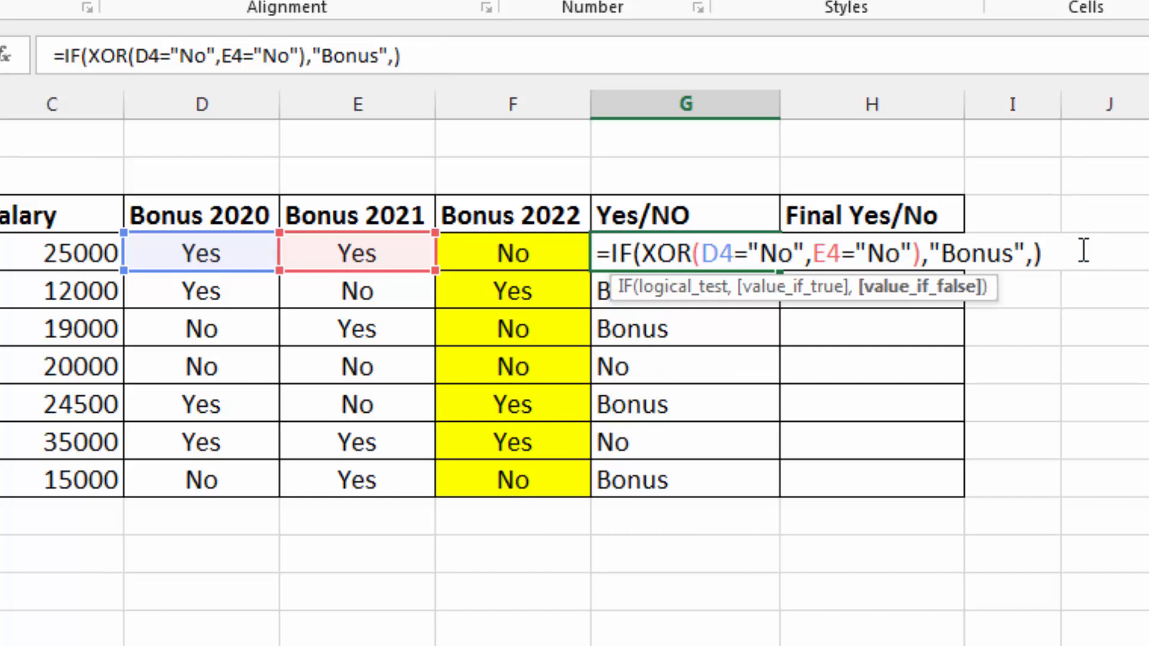
type("if(")
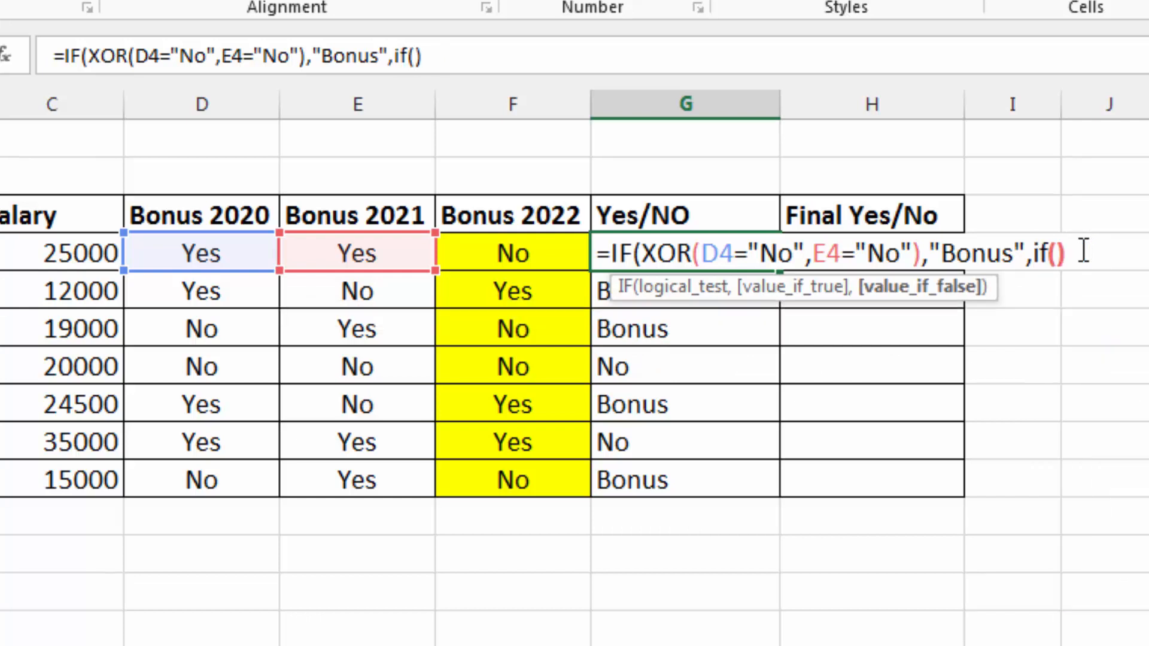
type("and(")
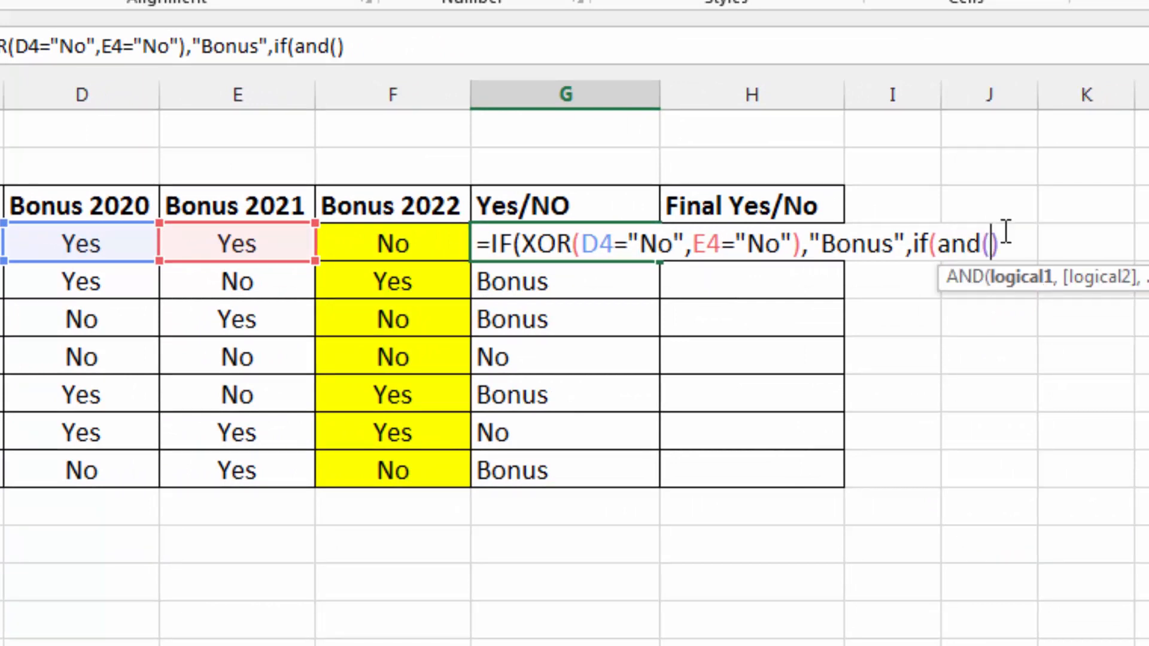
- Complete the nested AND test in G4 with the conditions D4="no" and E4="no"
left_click(105, 244)
type("=\"no\",")
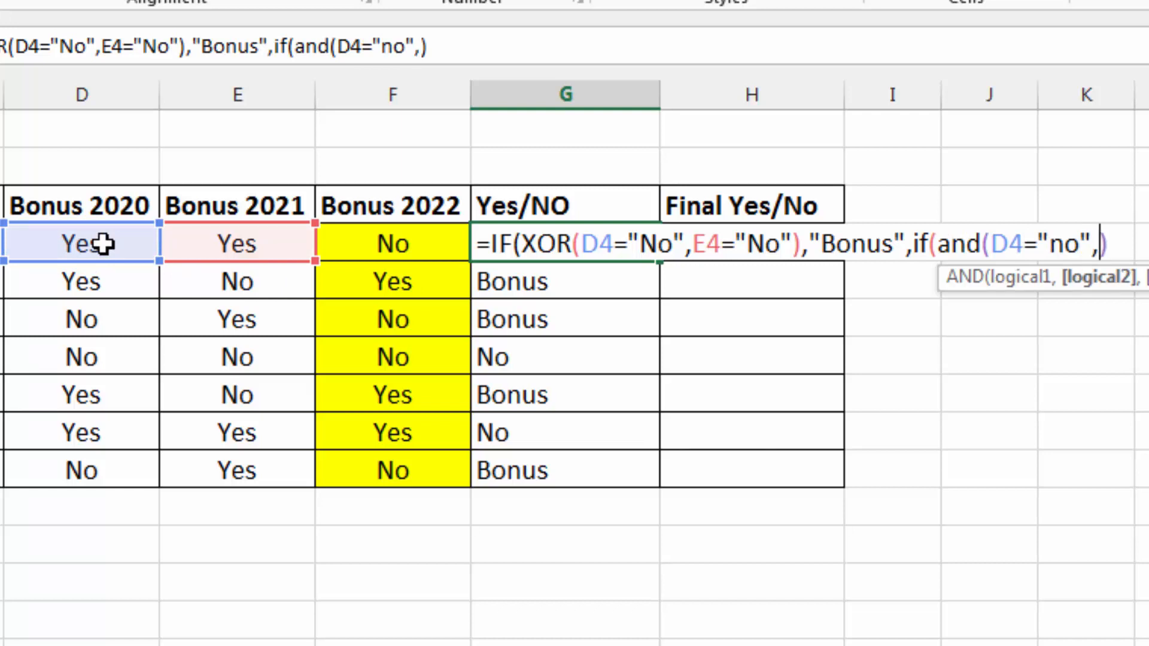
left_click(219, 238)
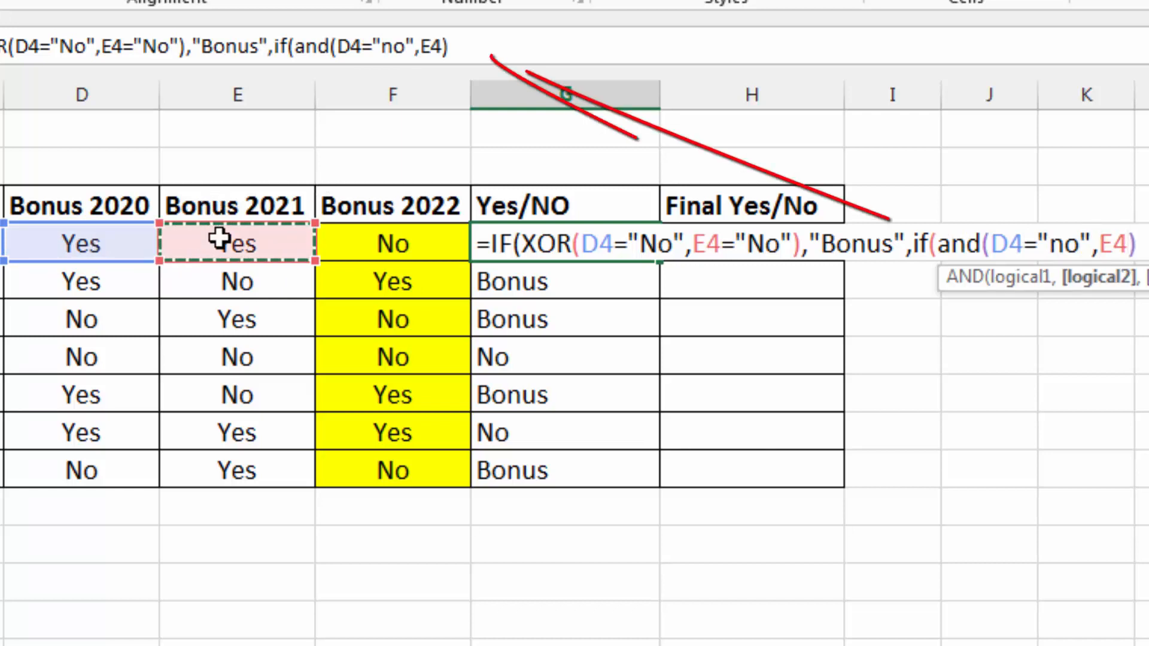
type("=\"no")
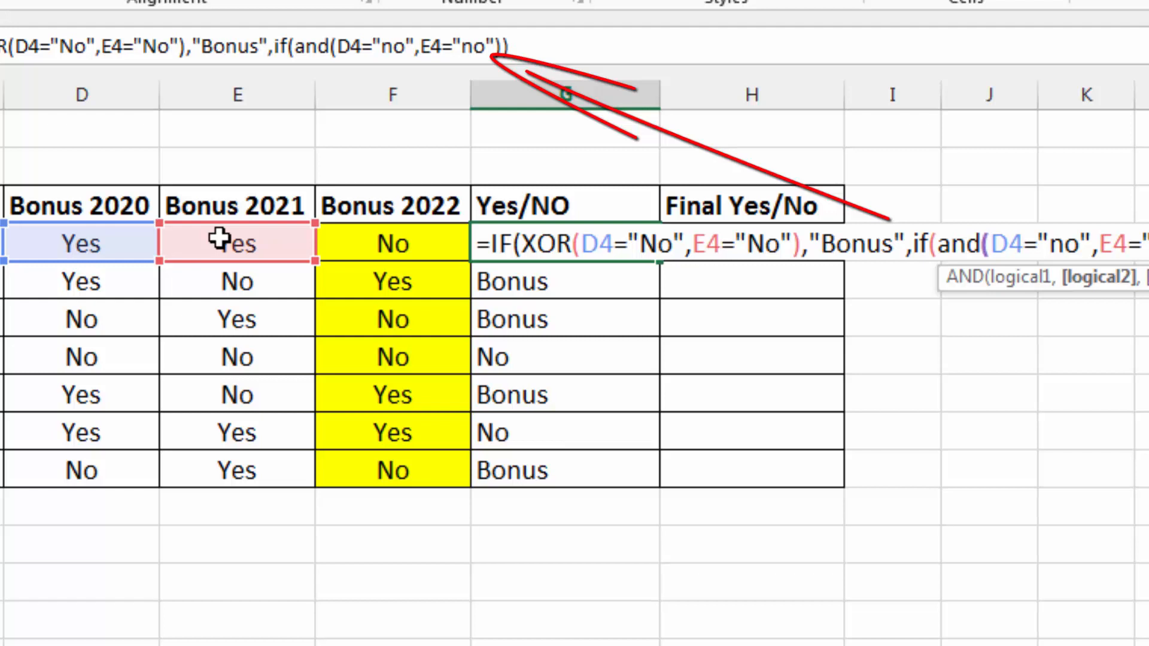
key("Right")
type(",")
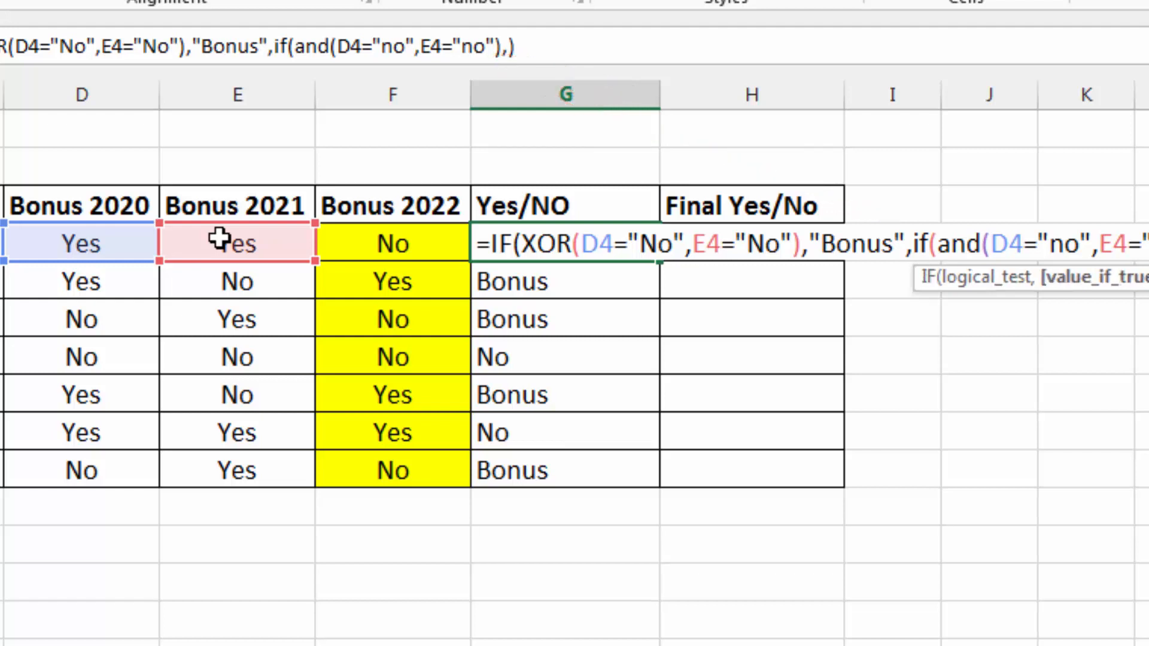
- Give the nested IF in G4 the results "Double Bonus" and "no", enter the formula, and check it against E4
type("\"Double B")
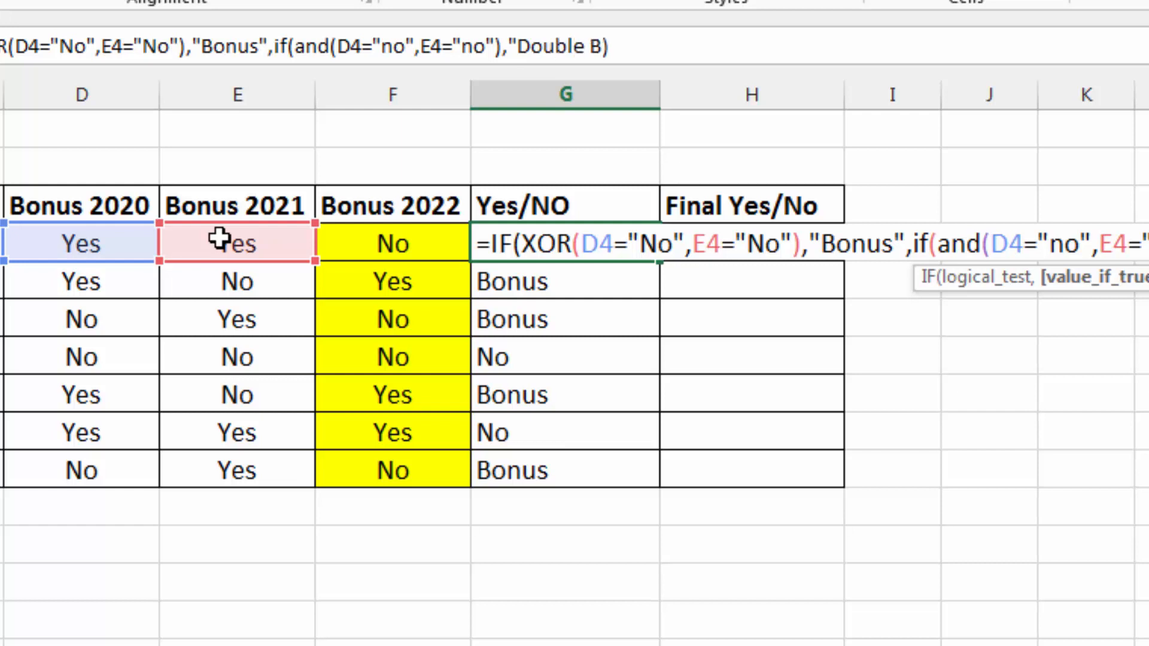
type("onus\",")
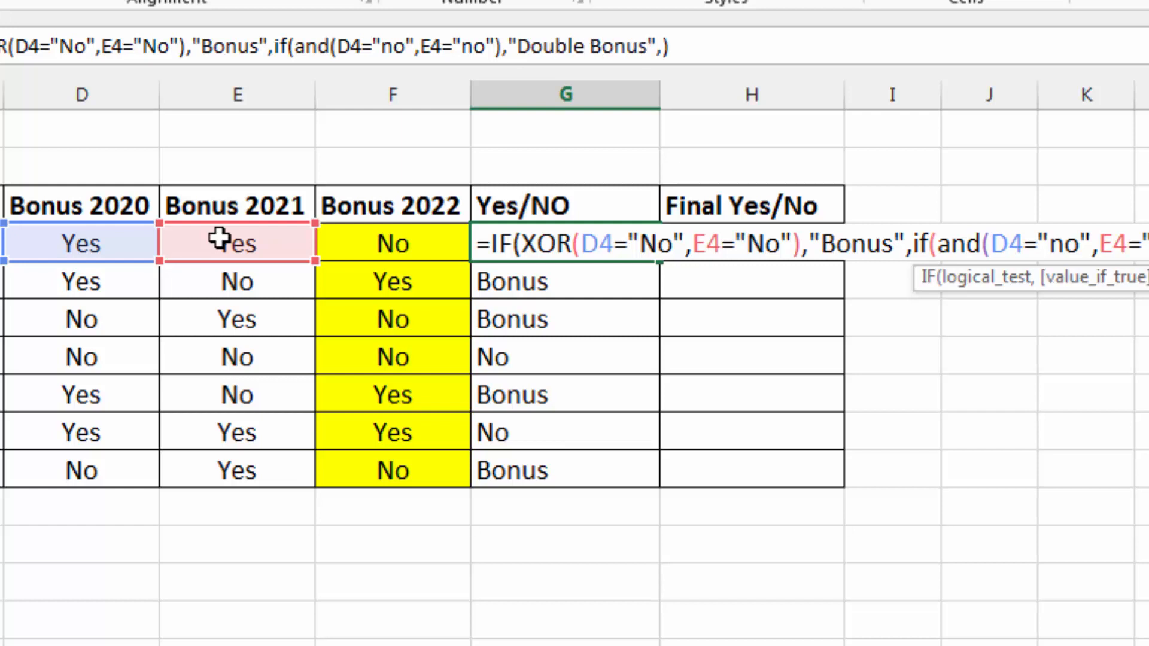
type("\"no\"")
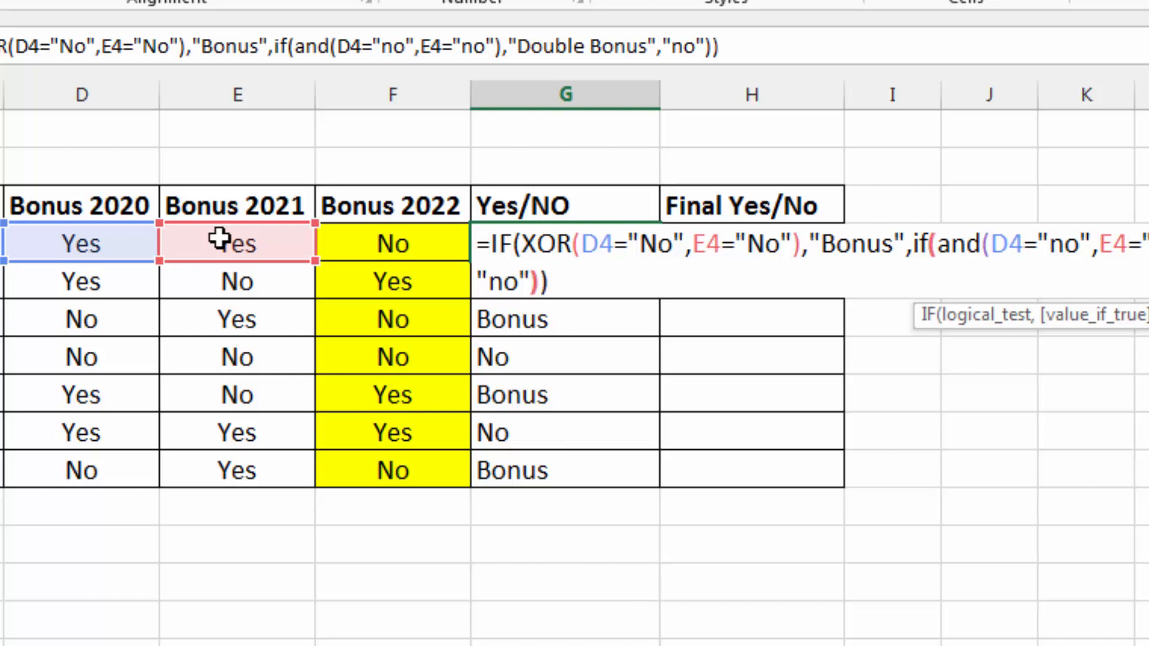
key("Return")
left_click(573, 242)
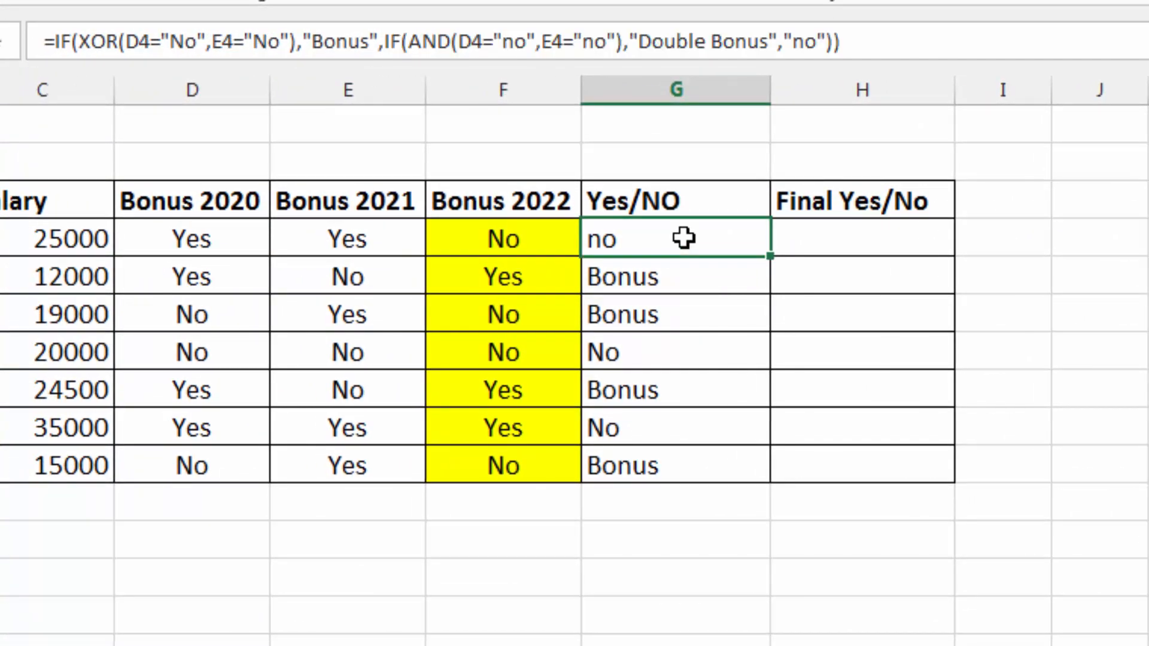
left_click(335, 226)
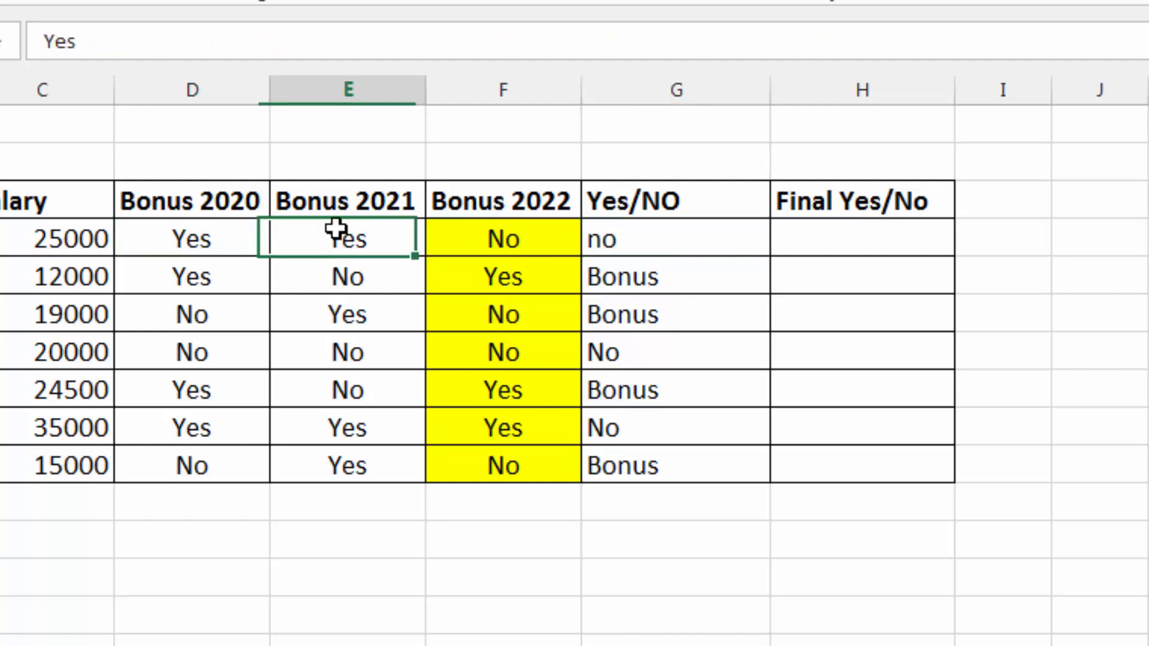
- Fill the nested IF formula from G4 down to G10 and check the results in G5 and G6
left_click(664, 243)
left_click_drag(772, 258, 771, 482)
left_click(650, 283)
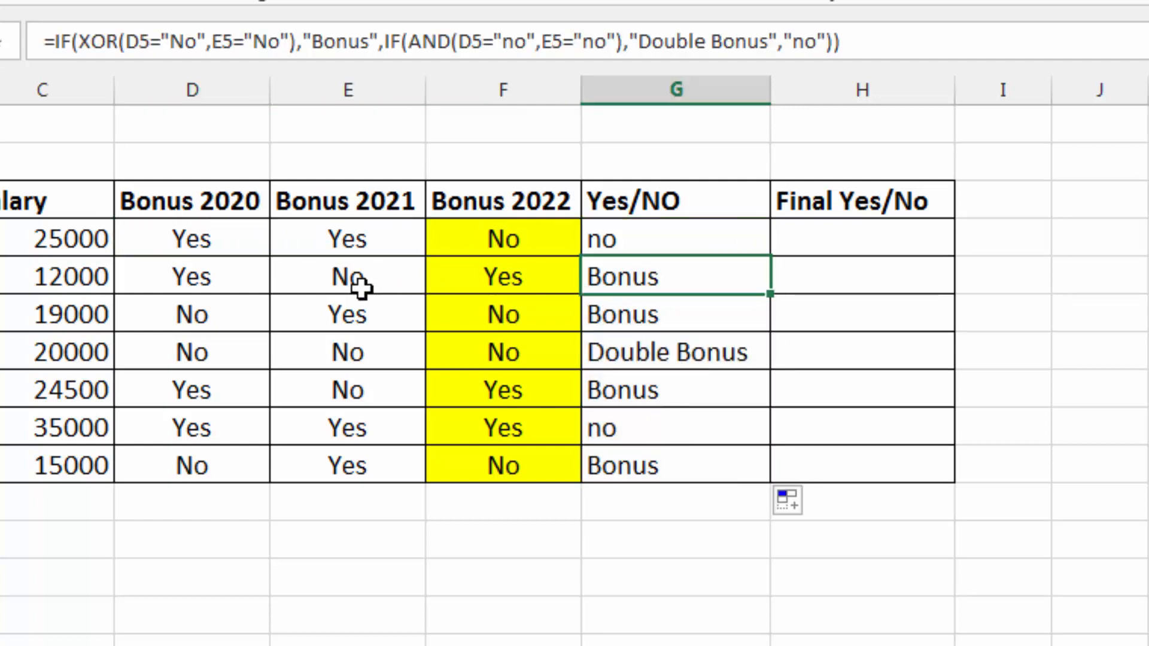
left_click(283, 316)
left_click(675, 314)
- Check the Yes/NO results in rows 7 to 10 against the employees' 2020 and 2021 bonus values
left_click(382, 351)
left_click(263, 352)
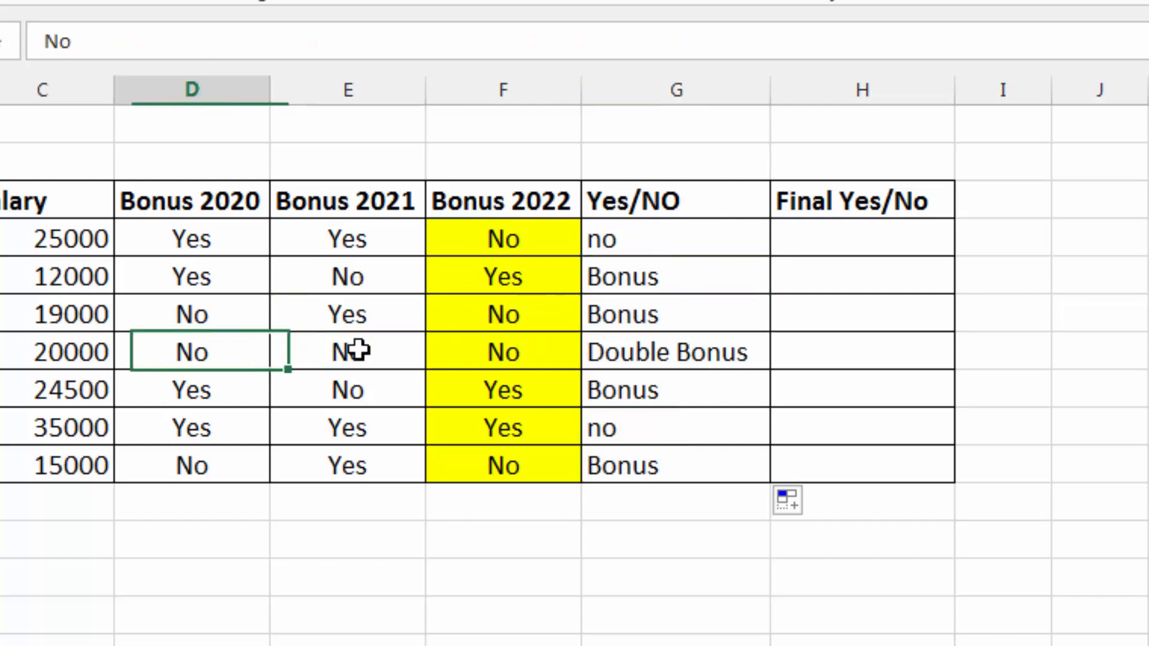
left_click(623, 354)
left_click(296, 395)
left_click(616, 390)
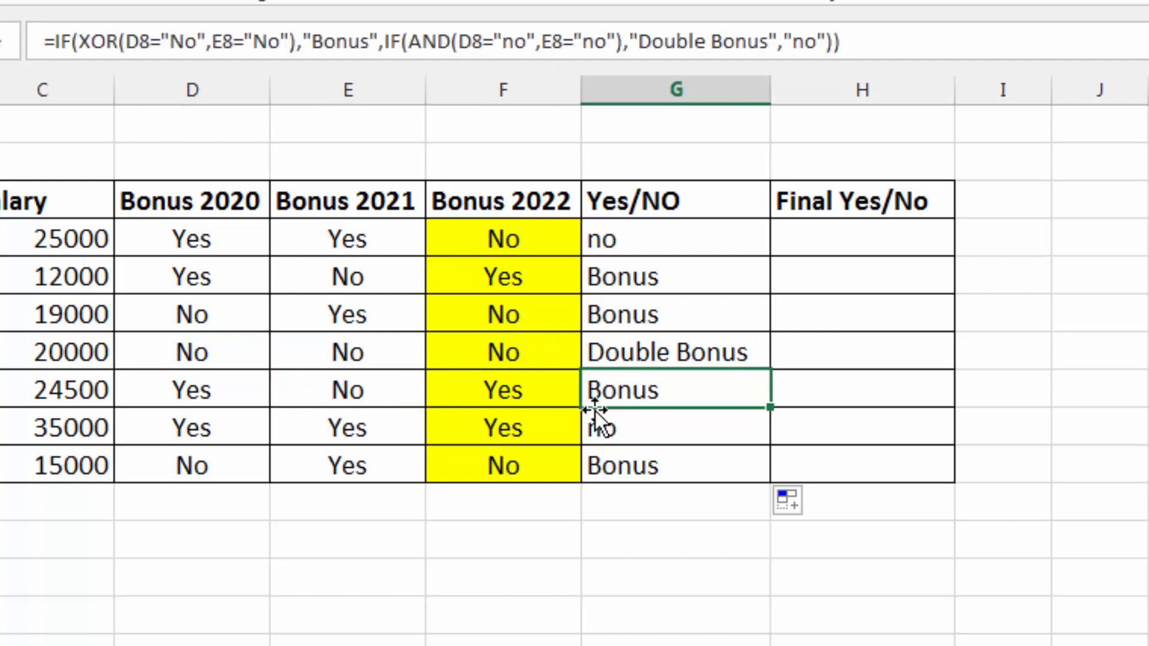
left_click(332, 437)
left_click(628, 422)
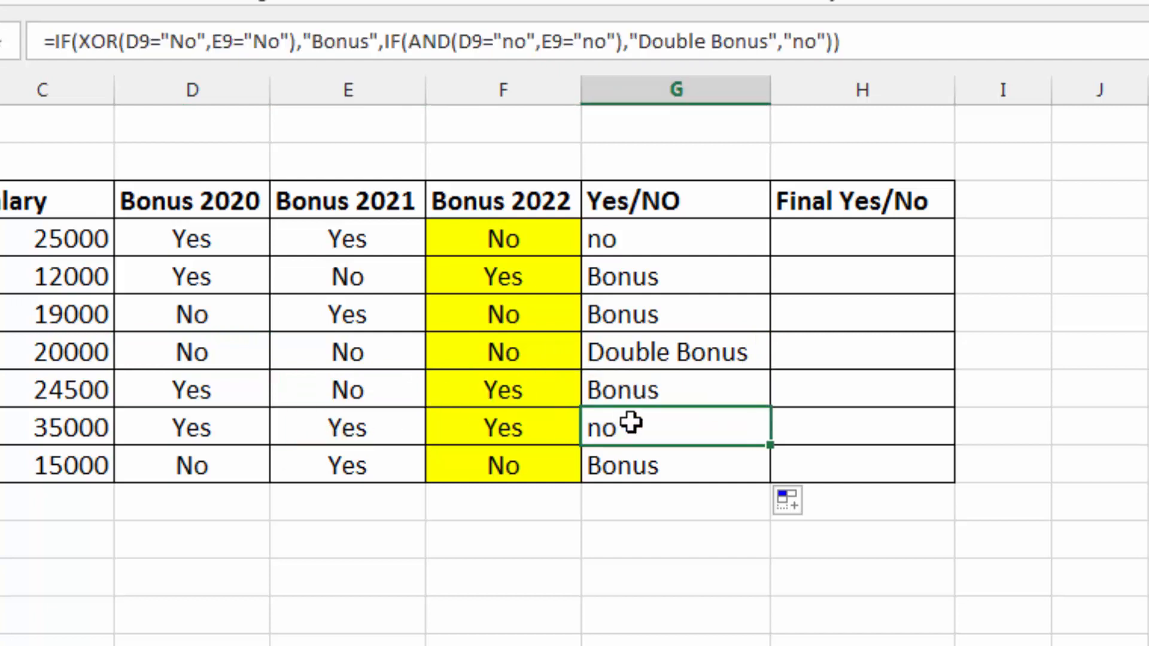
left_click(608, 467)
- Review the Yes/NO results in G4:G10 alongside the highlighted Bonus 2022 values
left_click_drag(683, 243, 688, 448)
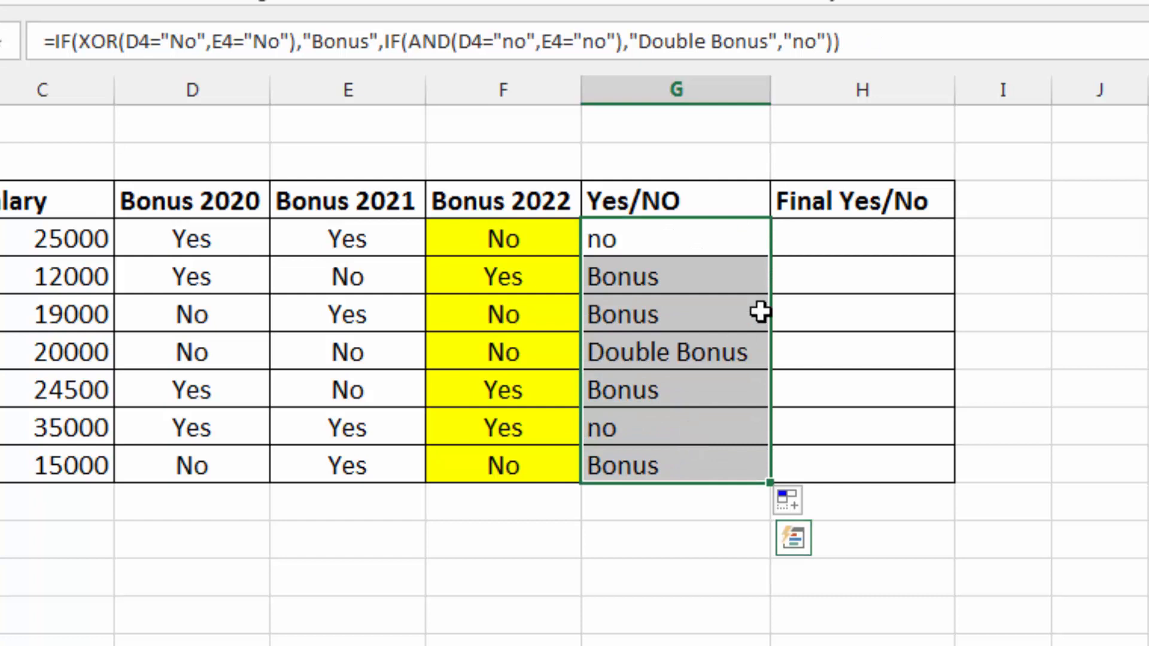
left_click(529, 239)
left_click(473, 314)
left_click(475, 374)
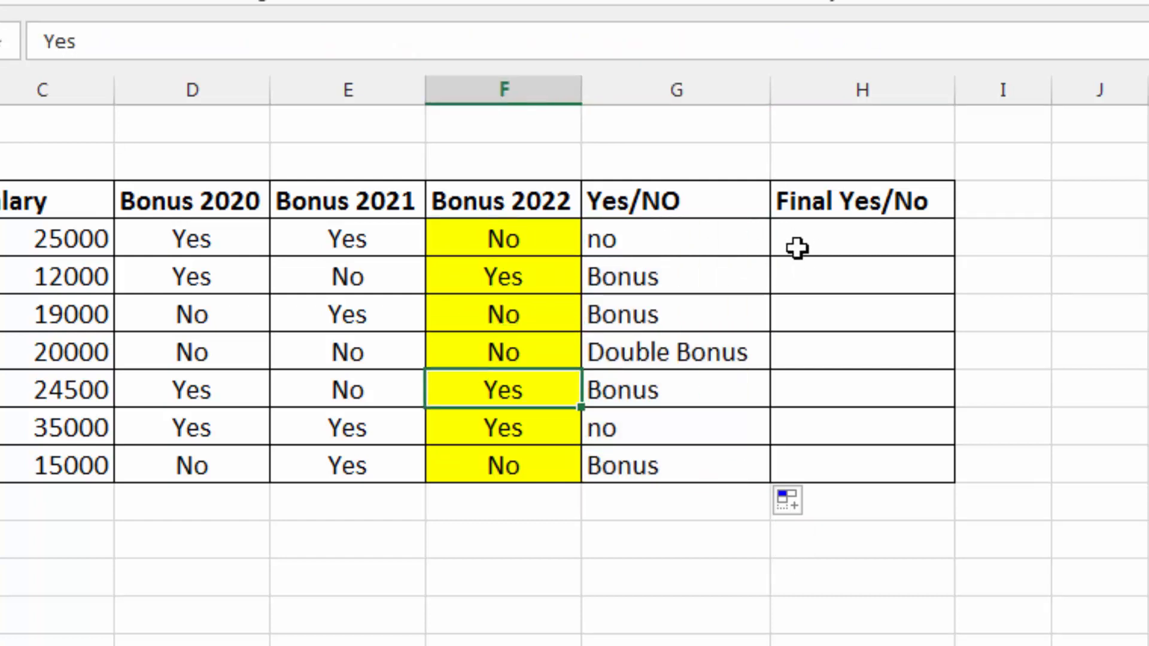
- Copy the nested IF formula from G4 into H4 under Final Yes/No, keeping its D4 and E4 references unchanged
left_click(802, 246)
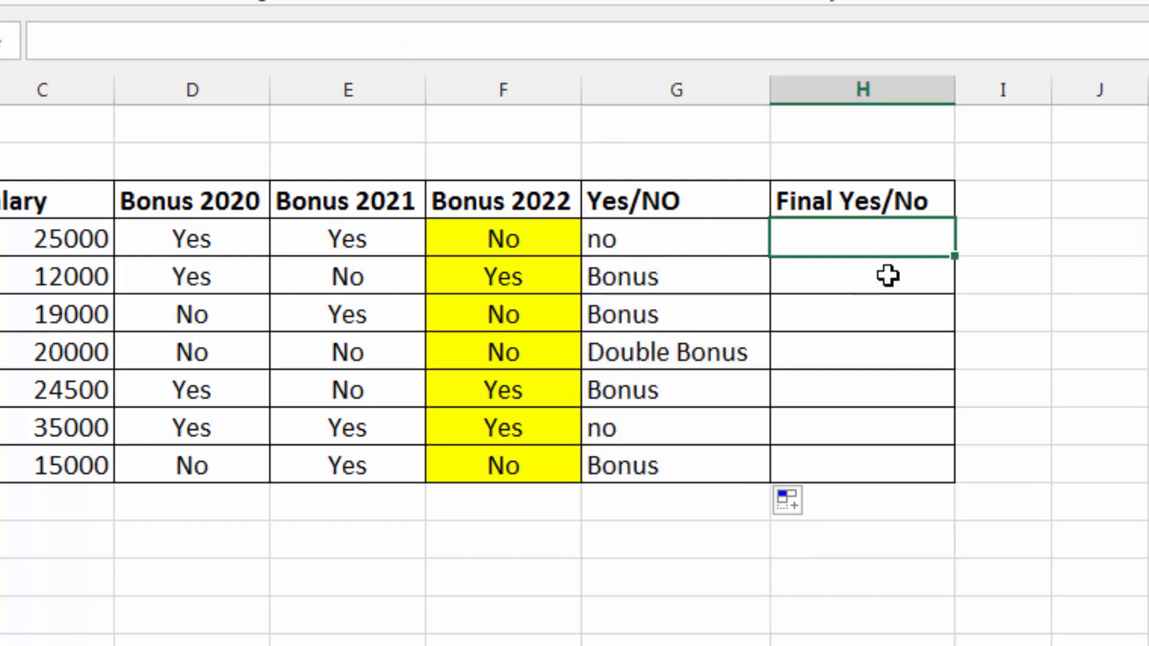
left_click(656, 237)
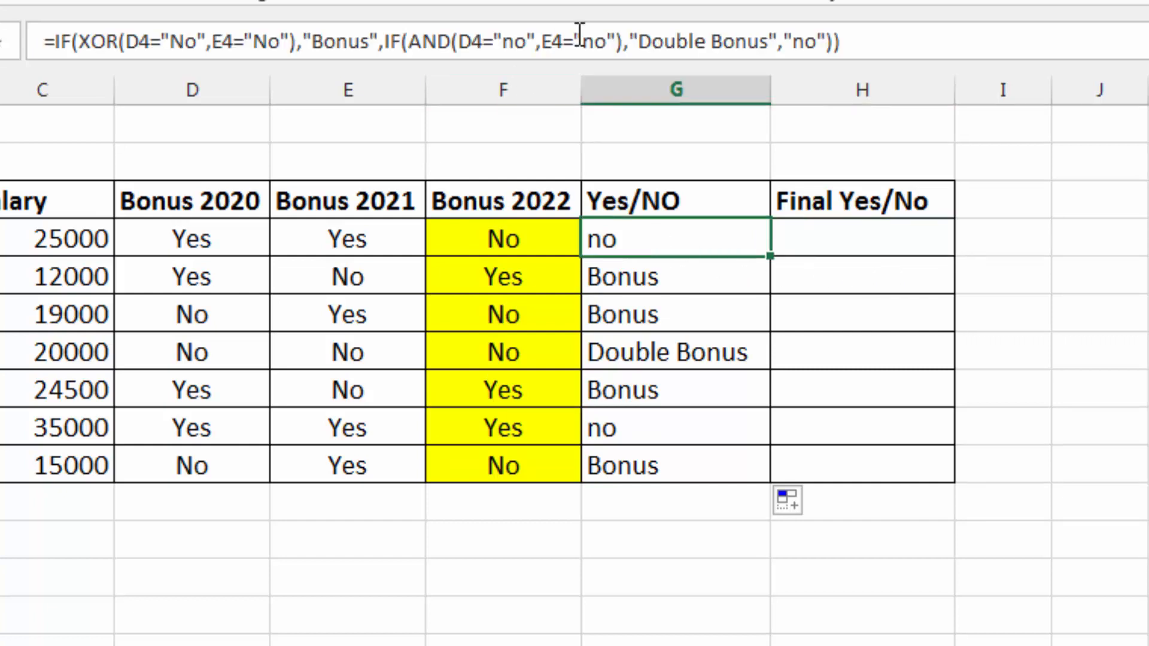
left_click_drag(915, 41, 64, 28)
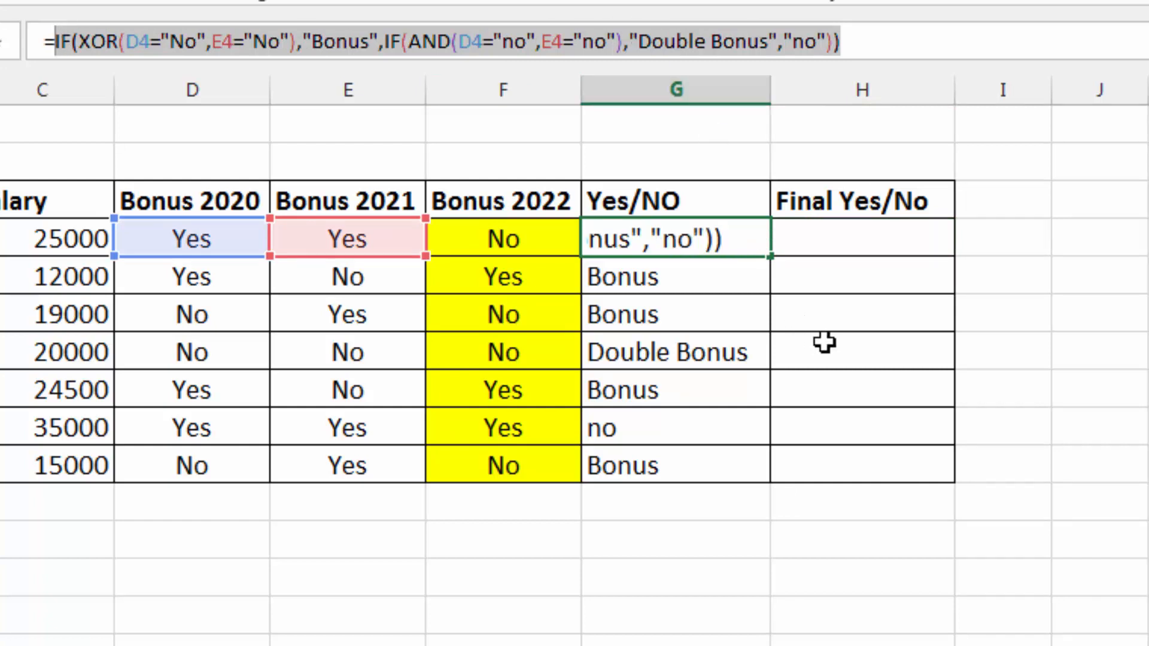
left_click(859, 236)
type("=")
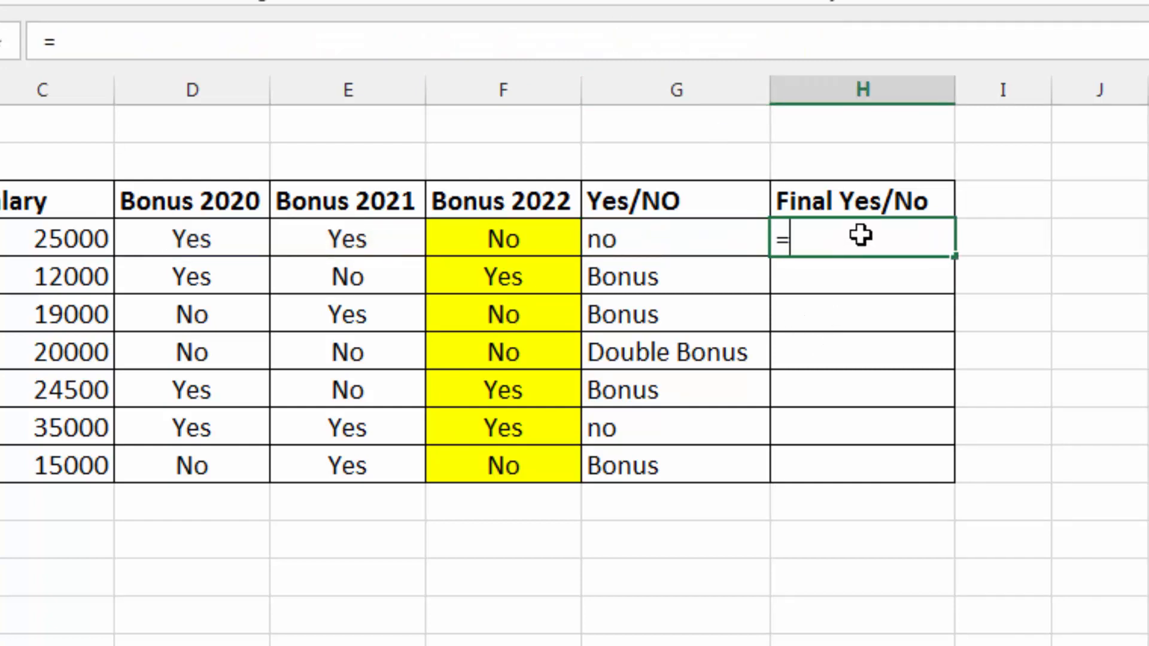
type("IF(XOR(D4=\"No\",E4=\"No\"),\"Bonus\",IF(AND(D4=\"no\",E4=\"no\"),\"Double Bonus\",\"no\"))")
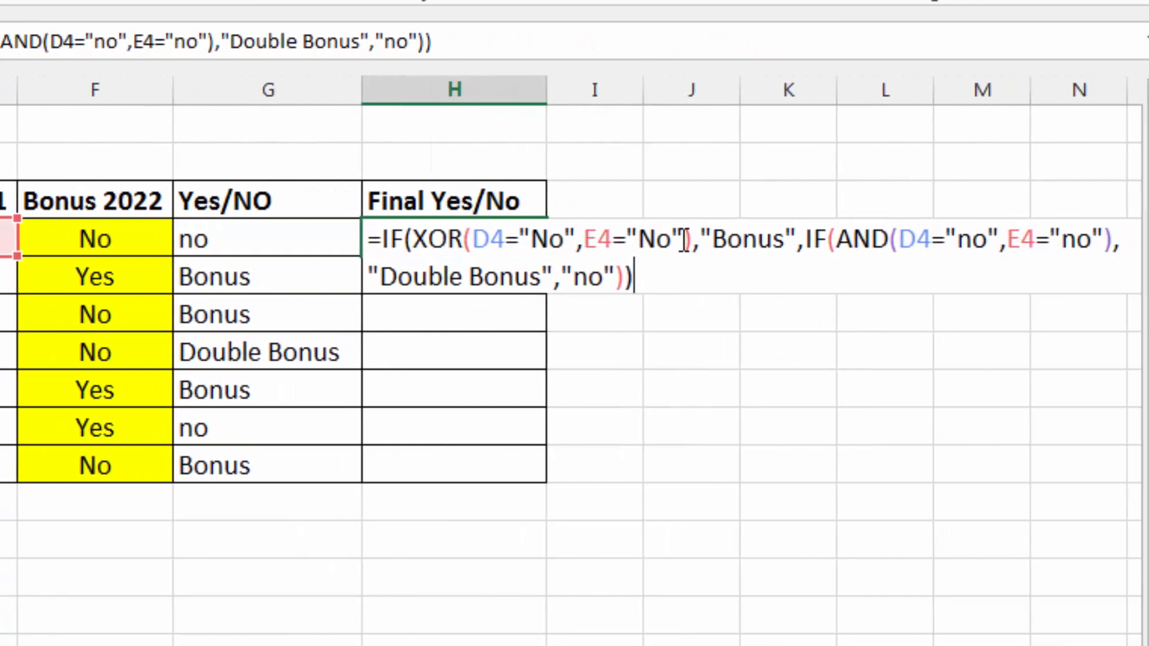
- Add F4="No" as the third condition of the XOR function in the H4 formula
left_click(860, 239)
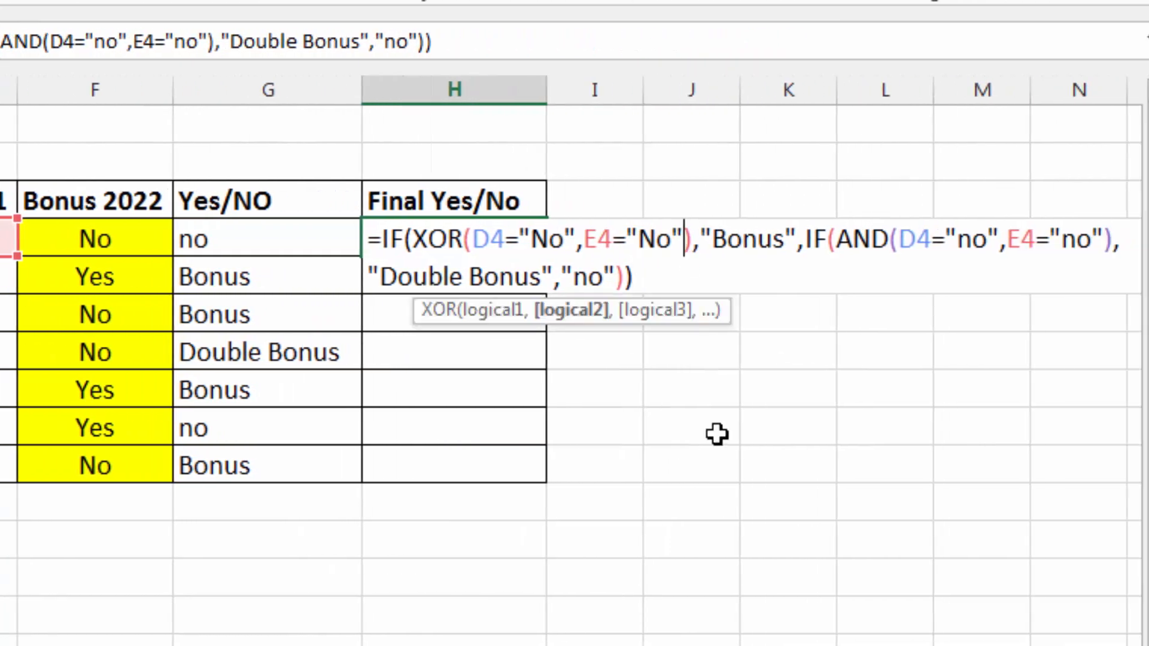
type(",")
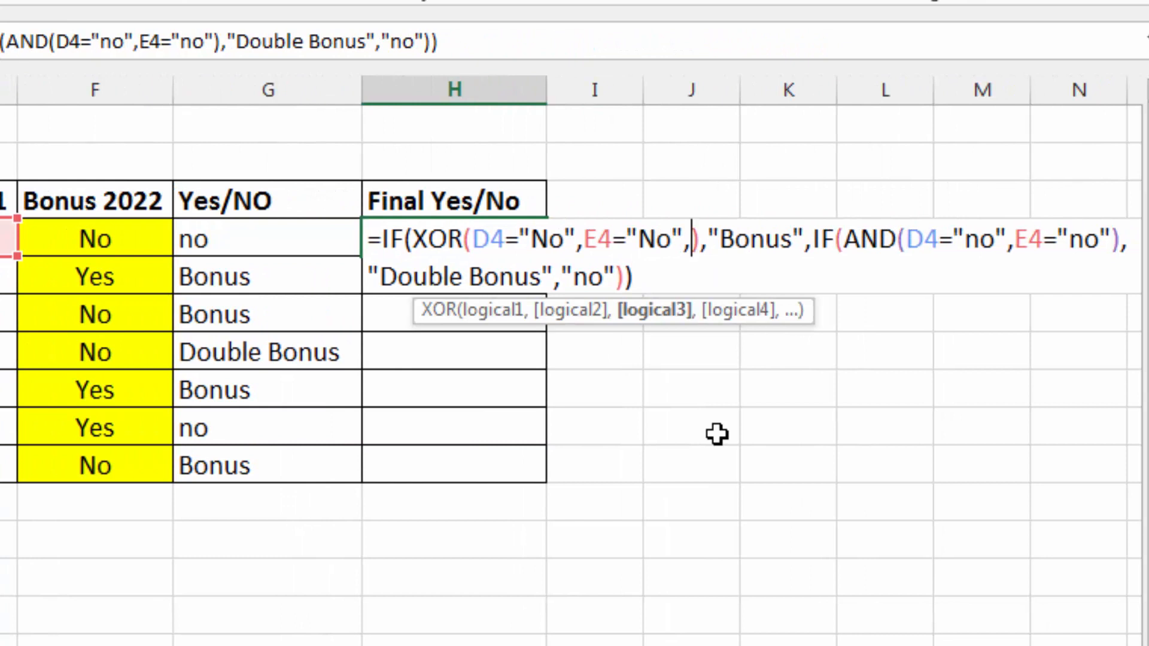
left_click(106, 236)
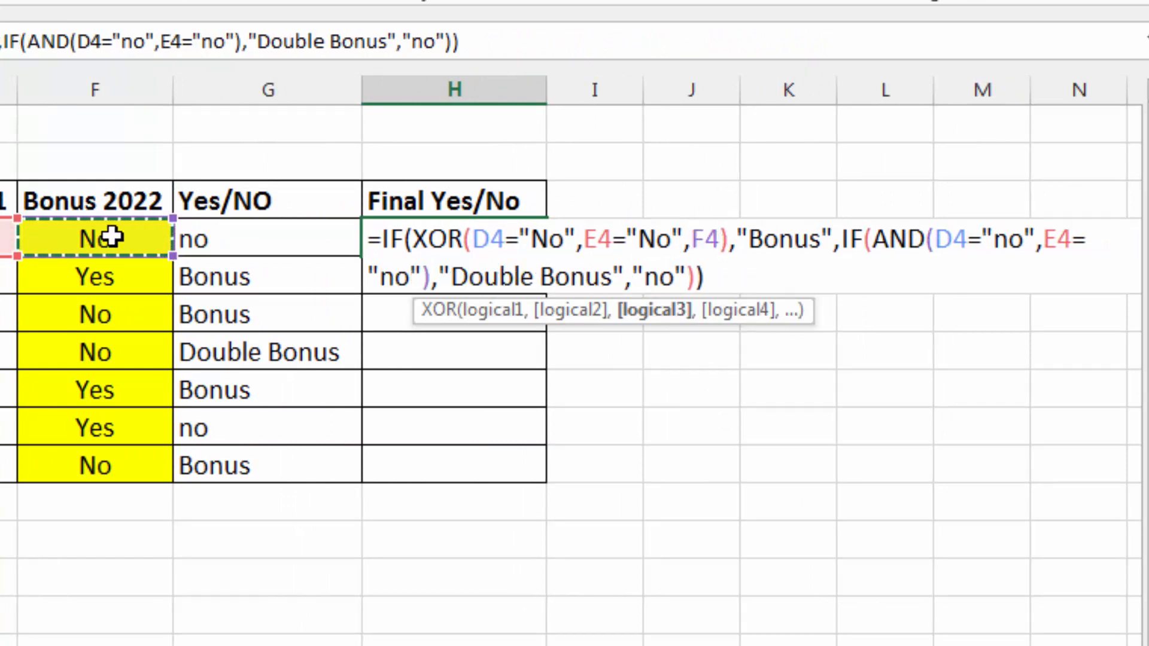
type("=\"No\"")
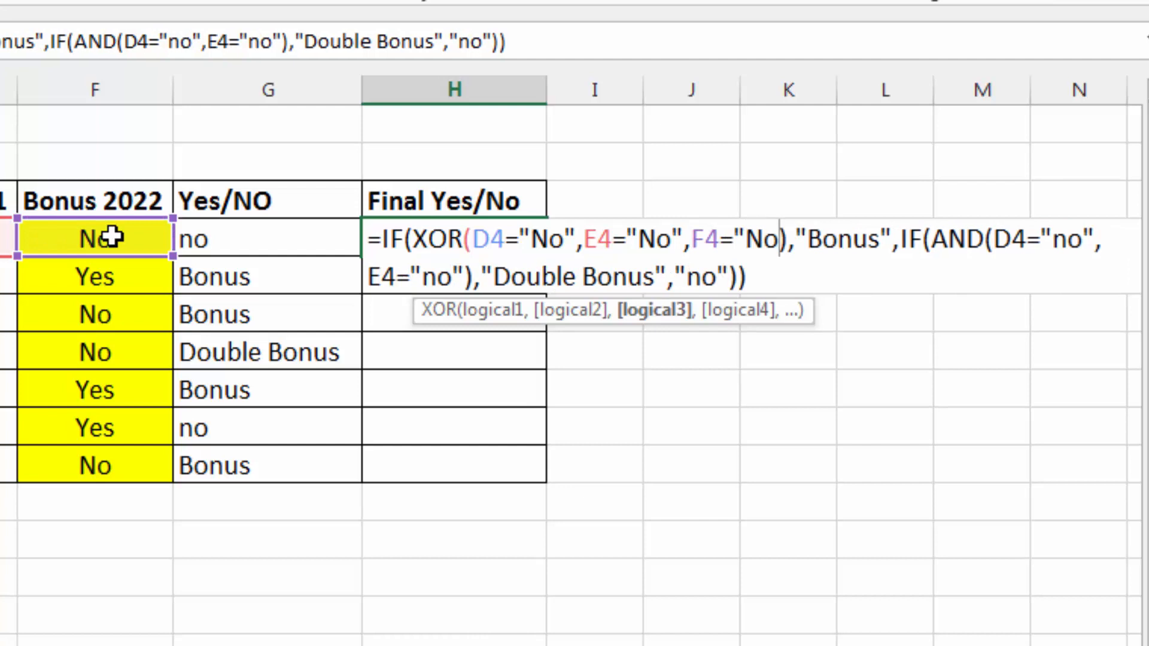
- Remove the nested IF(AND(...)) test and "Double Bonus" from the H4 formula, keep "Bonus" and "no" as its results, and enter it
left_click(465, 276)
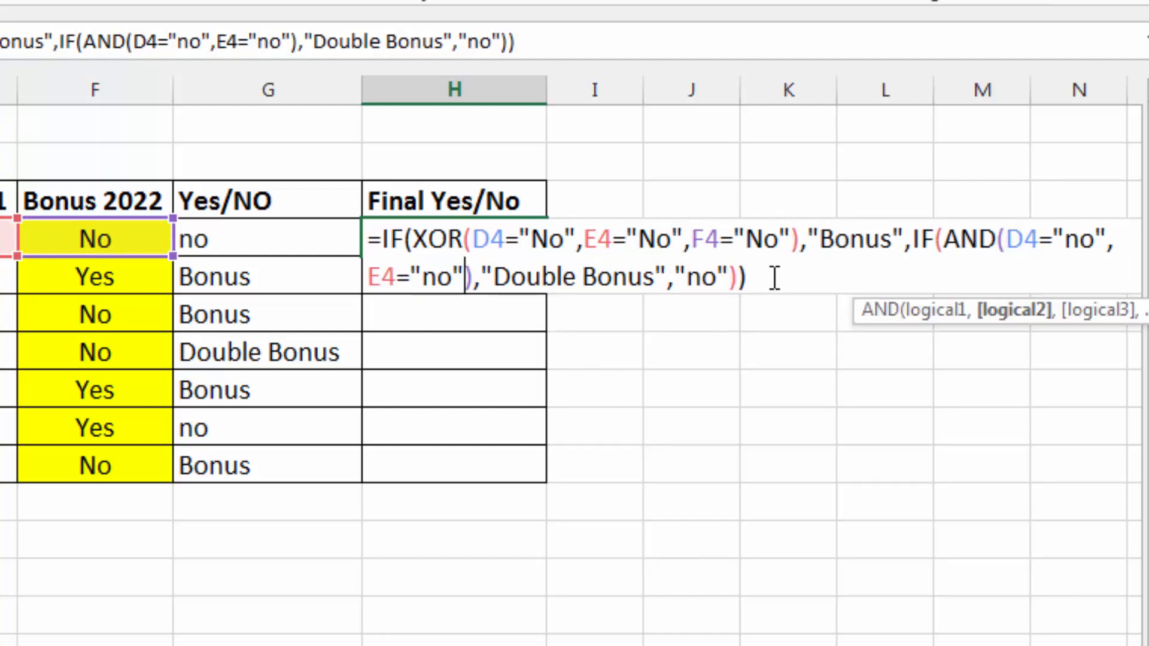
left_click(676, 278)
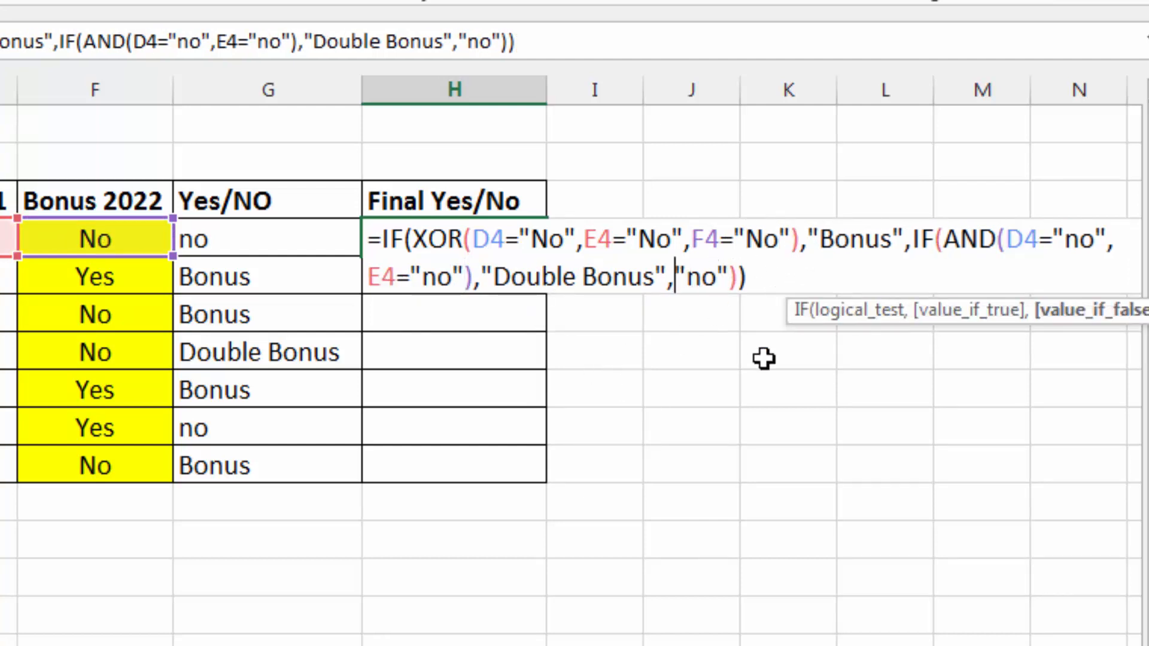
key("BackSpace")
key("BackSpace")
key("BackSpace")
key("BackSpace")
key("BackSpace")
key("BackSpace")
key("BackSpace")
key("BackSpace")
key("BackSpace")
key("BackSpace")
key("BackSpace")
key("BackSpace")
key("BackSpace")
key("BackSpace")
key("BackSpace")
key("BackSpace")
key("BackSpace")
key("BackSpace")
key("BackSpace")
key("BackSpace")
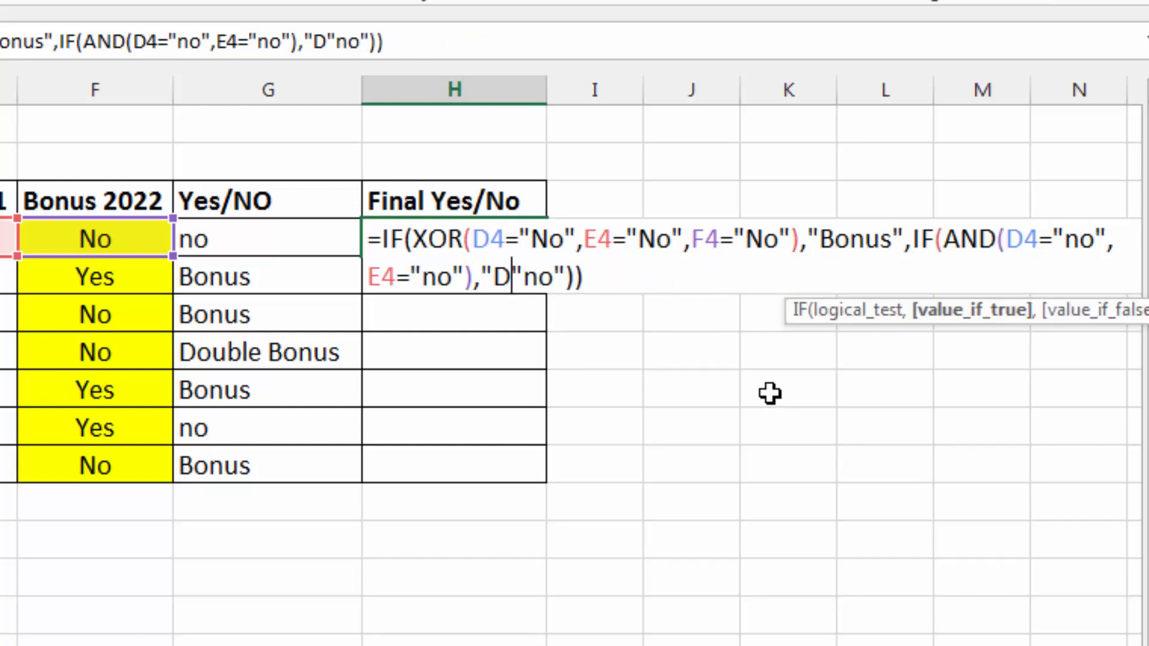
key("BackSpace")
key("BackSpace")
key("BackSpace")
key("BackSpace")
key("BackSpace")
key("BackSpace")
key("BackSpace")
key("BackSpace")
key("BackSpace")
key("BackSpace")
key("BackSpace")
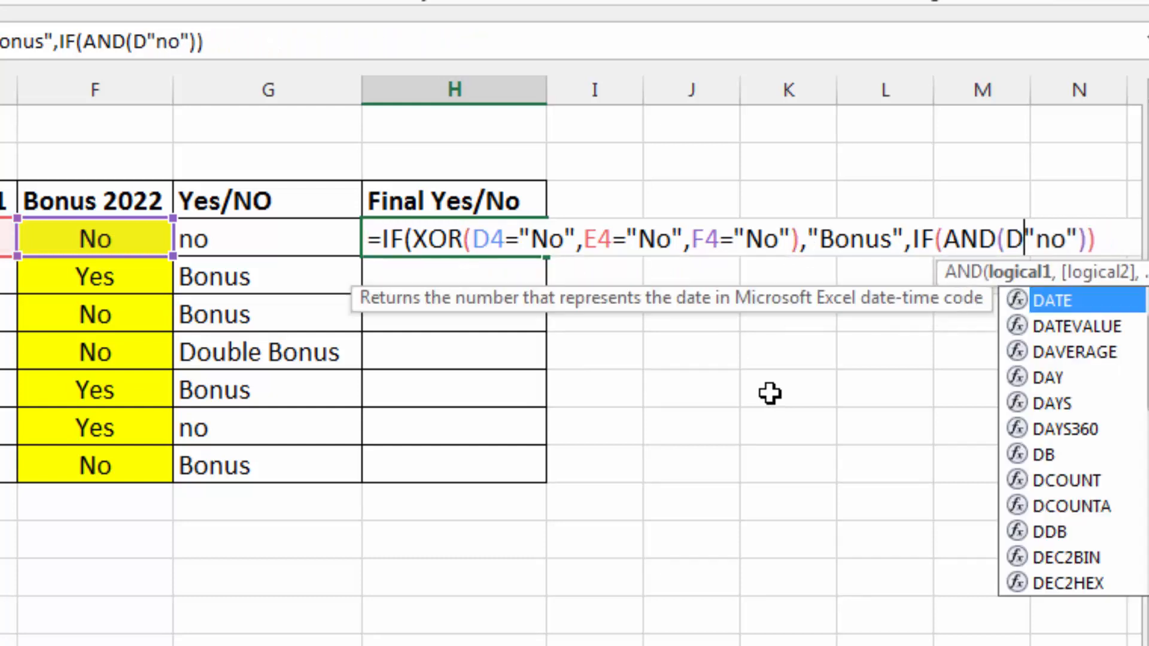
key("BackSpace")
key("BackSpace")
key("BackSpace")
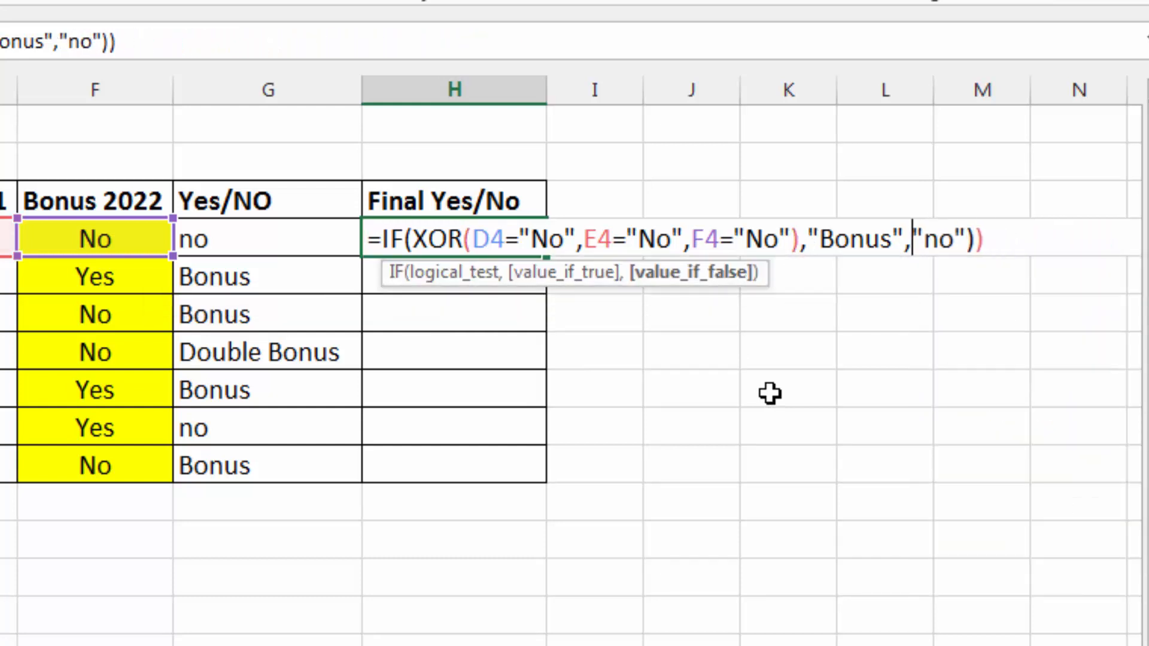
key("Right")
key("Right")
key("Right")
key("Right")
key("Right")
key("Right")
key("Right")
key("Right")
left_click(993, 238)
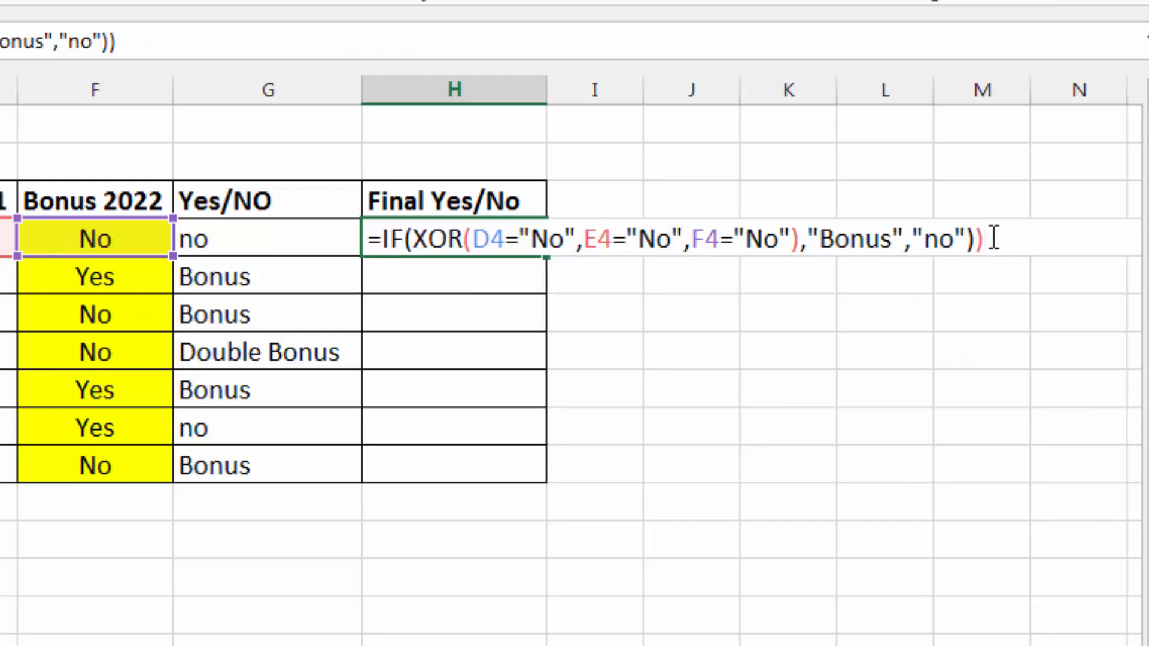
key("Return")
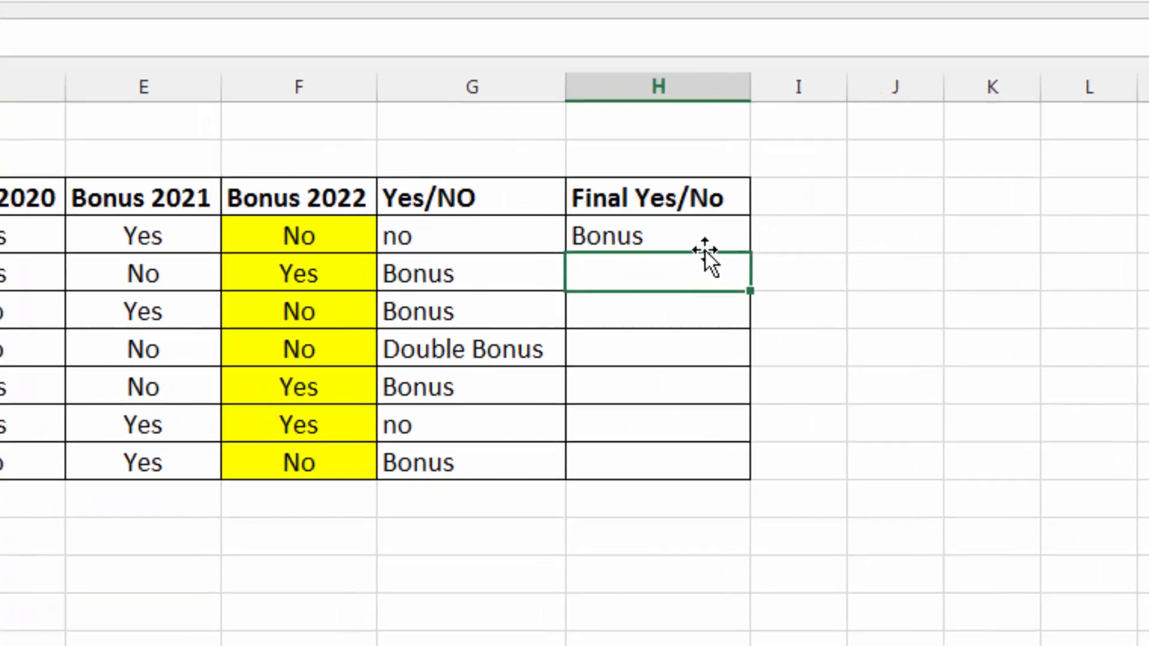
- Check the Final Yes/No result in H4 against the three bonus values in D4:F4
left_click(815, 228)
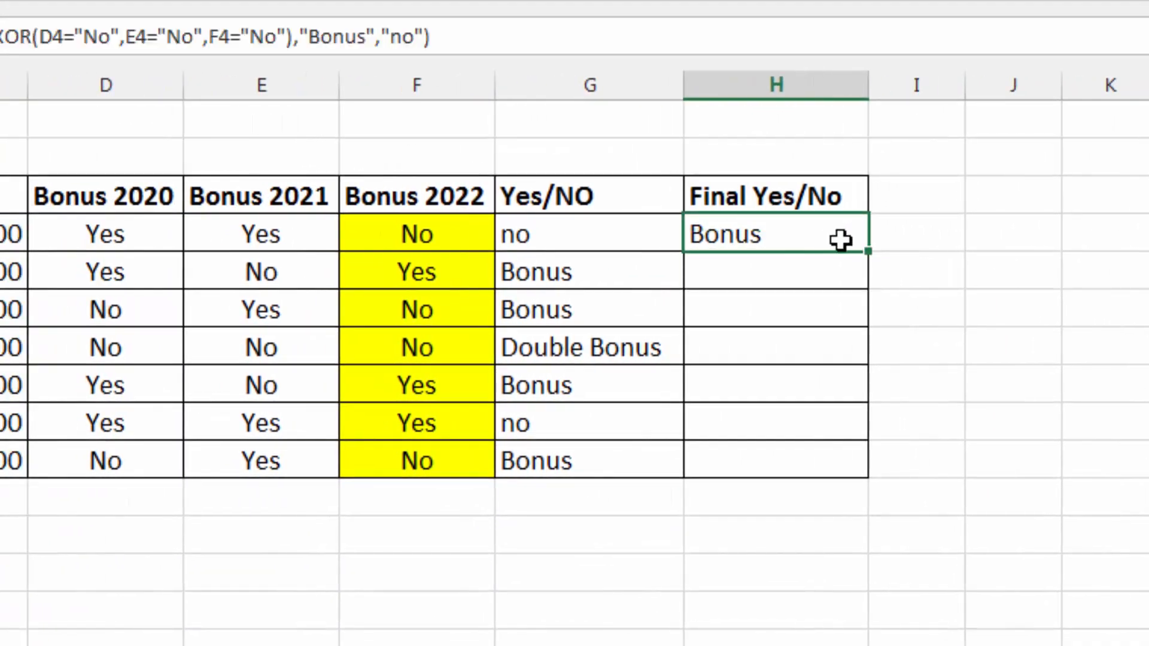
left_click_drag(137, 240, 204, 236)
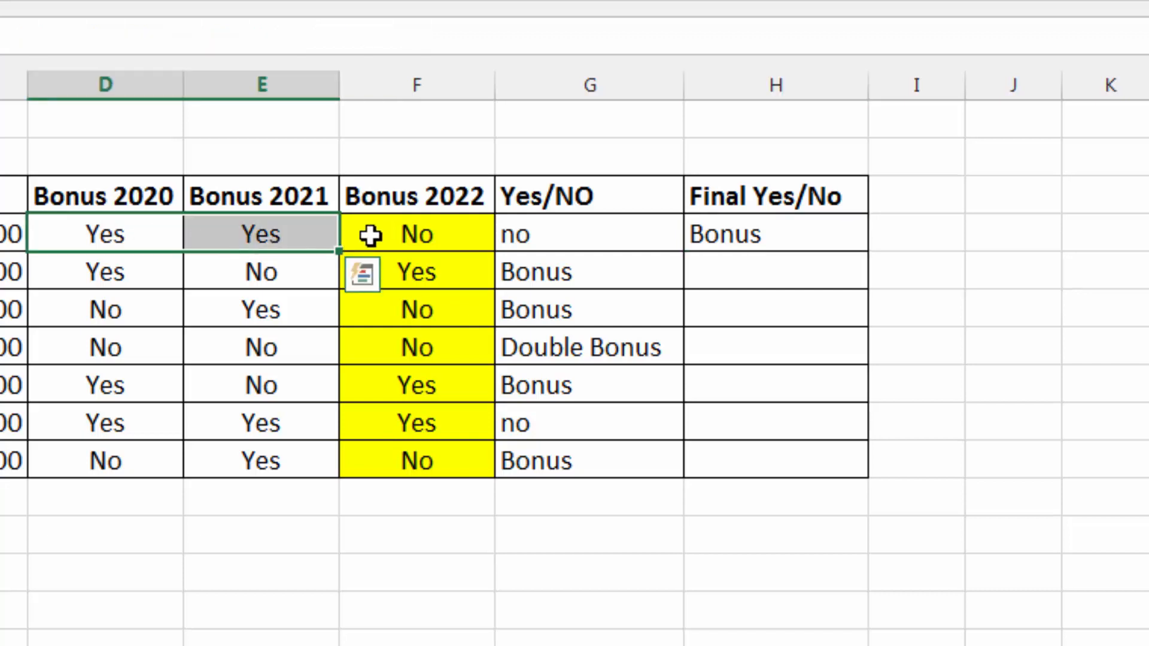
left_click(417, 235)
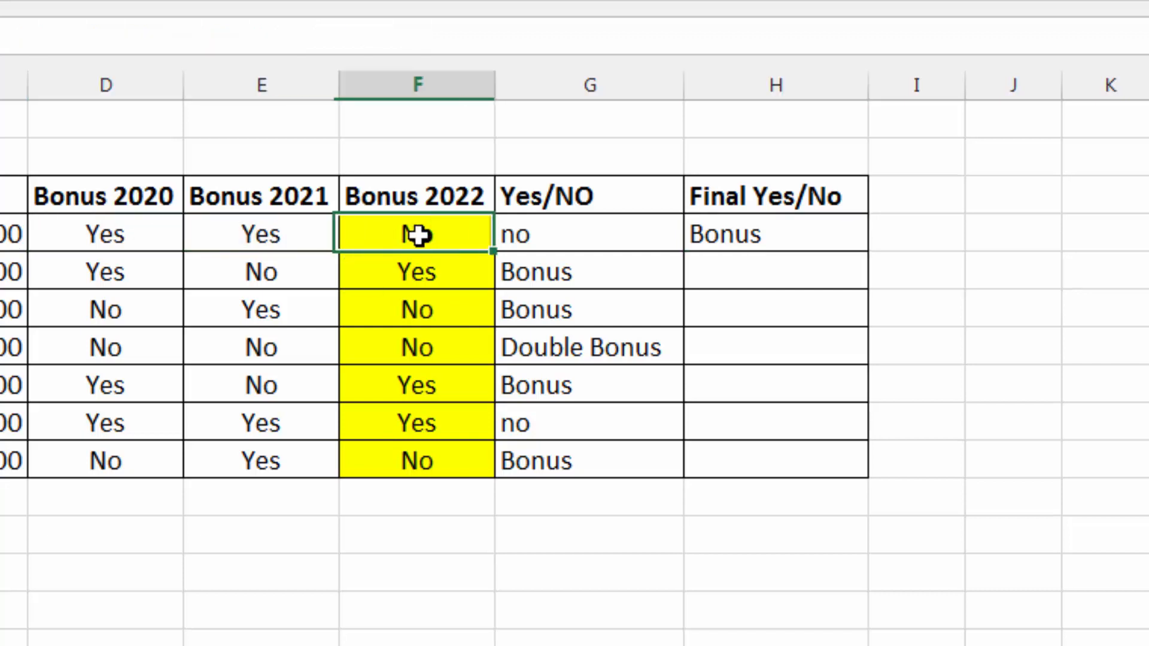
- Fill the three-condition XOR formula from H4 down to H5 and check it against the bonus values in D5:F5
left_click(788, 240)
left_click_drag(868, 254, 872, 299)
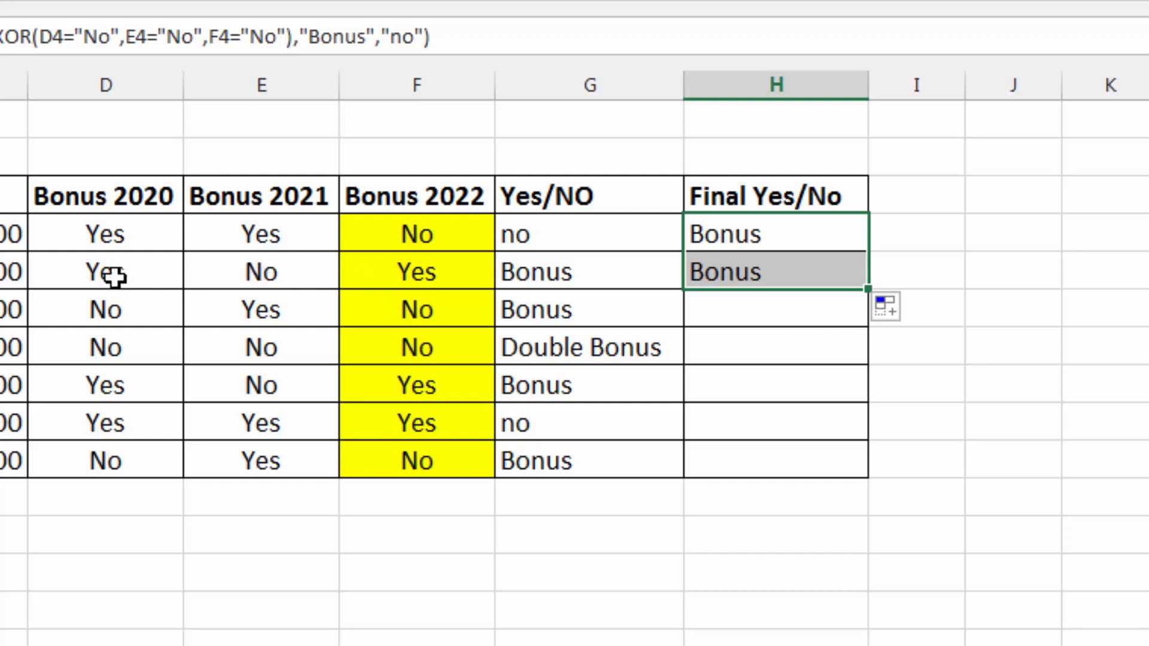
left_click(134, 272)
left_click(377, 273)
left_click(306, 274)
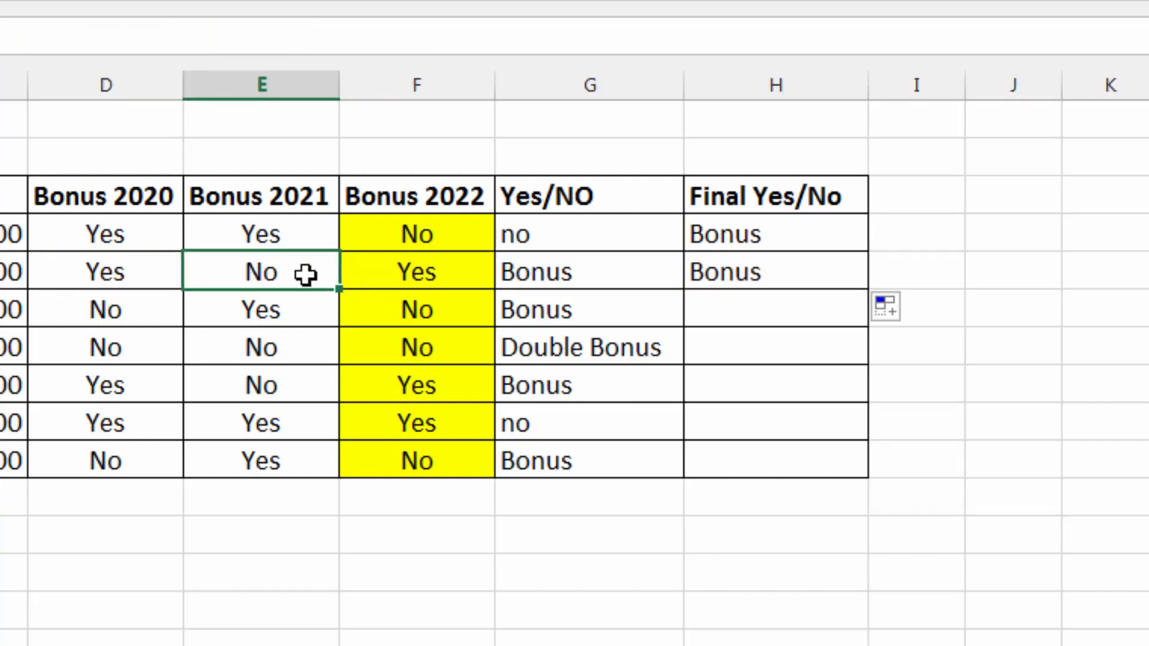
- Fill the Final Yes/No formula from H5 down to H6 and check it against the bonus values in D6:F6
left_click(772, 274)
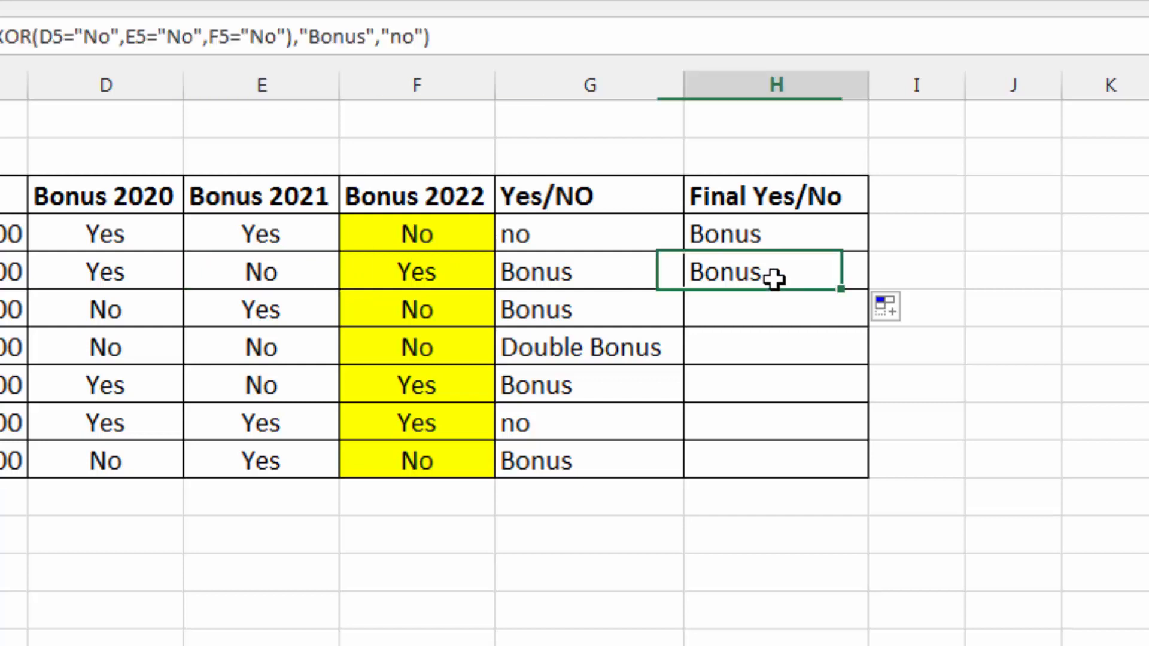
left_click_drag(868, 292, 871, 327)
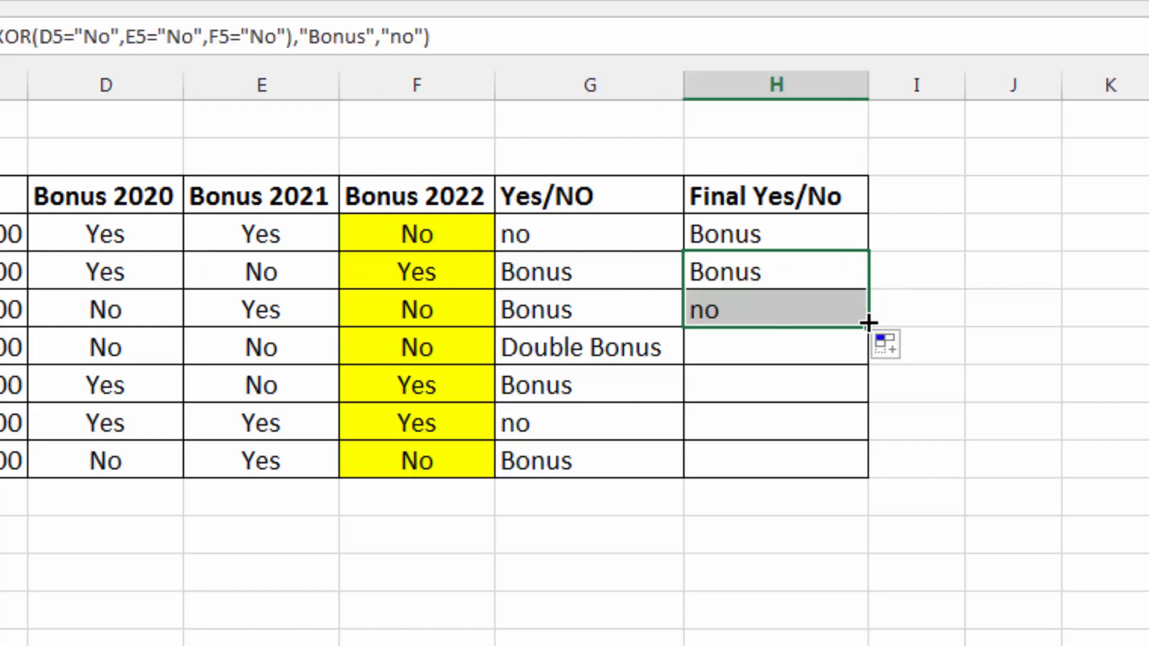
key("Down")
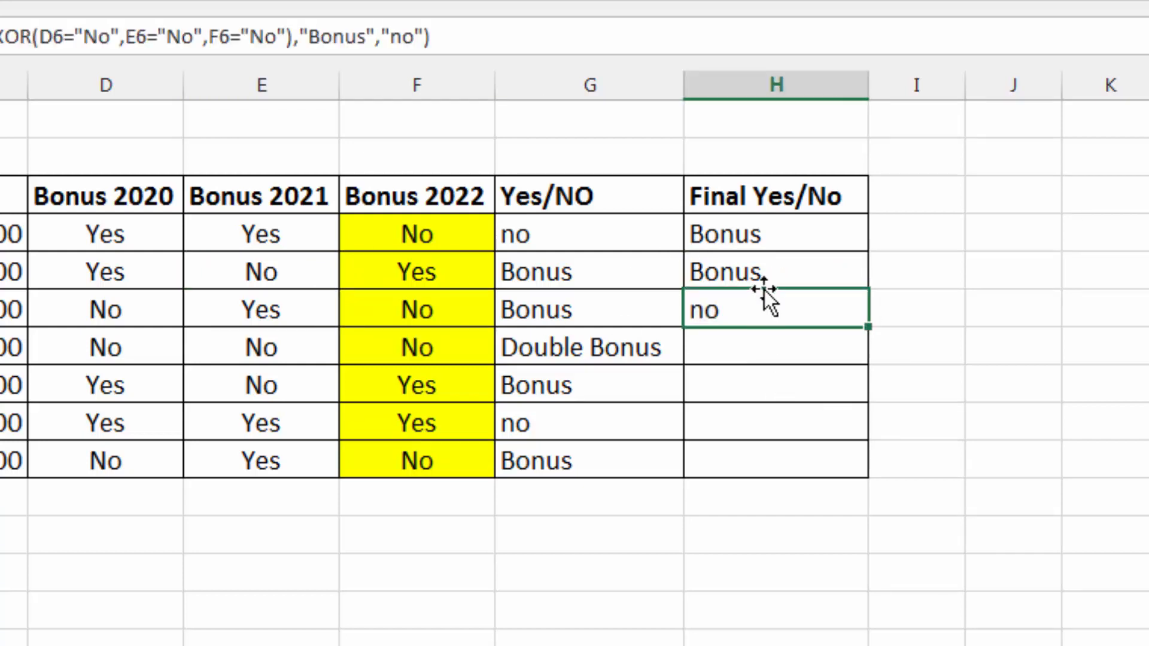
left_click(428, 312)
left_click(113, 317)
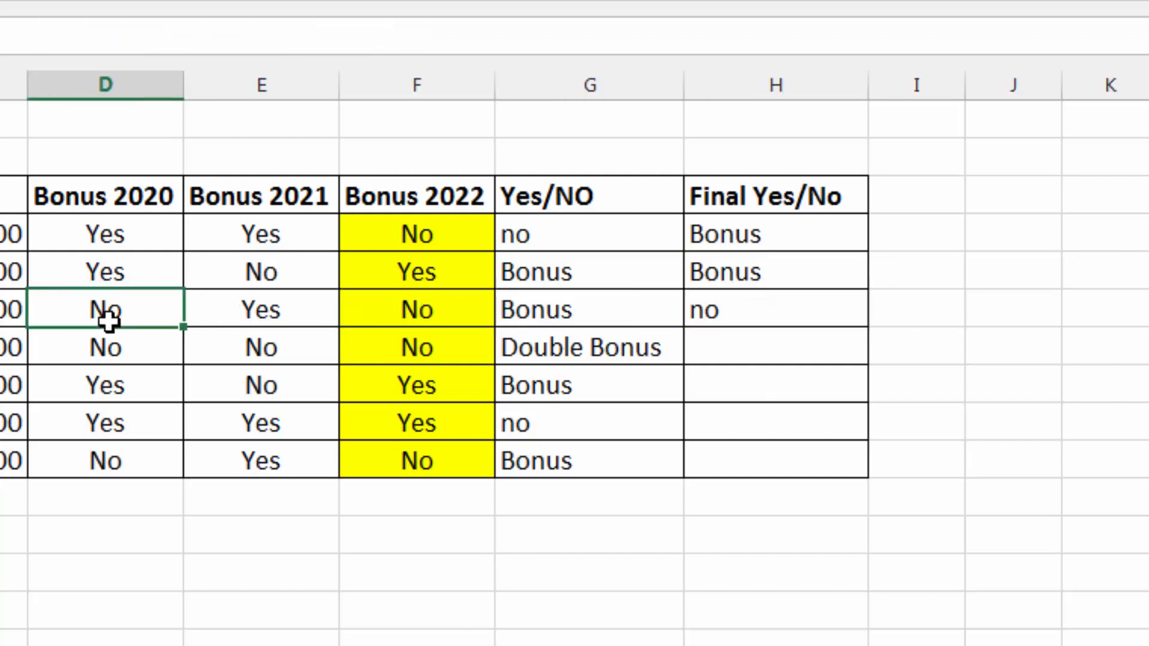
left_click(426, 311)
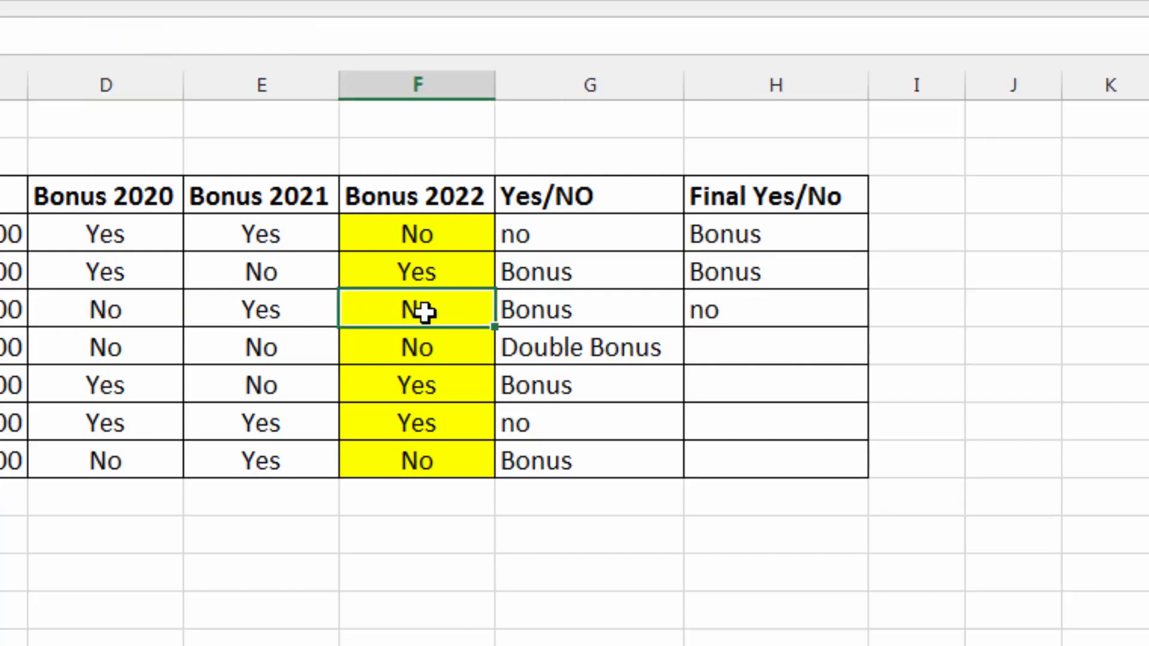
left_click(311, 317)
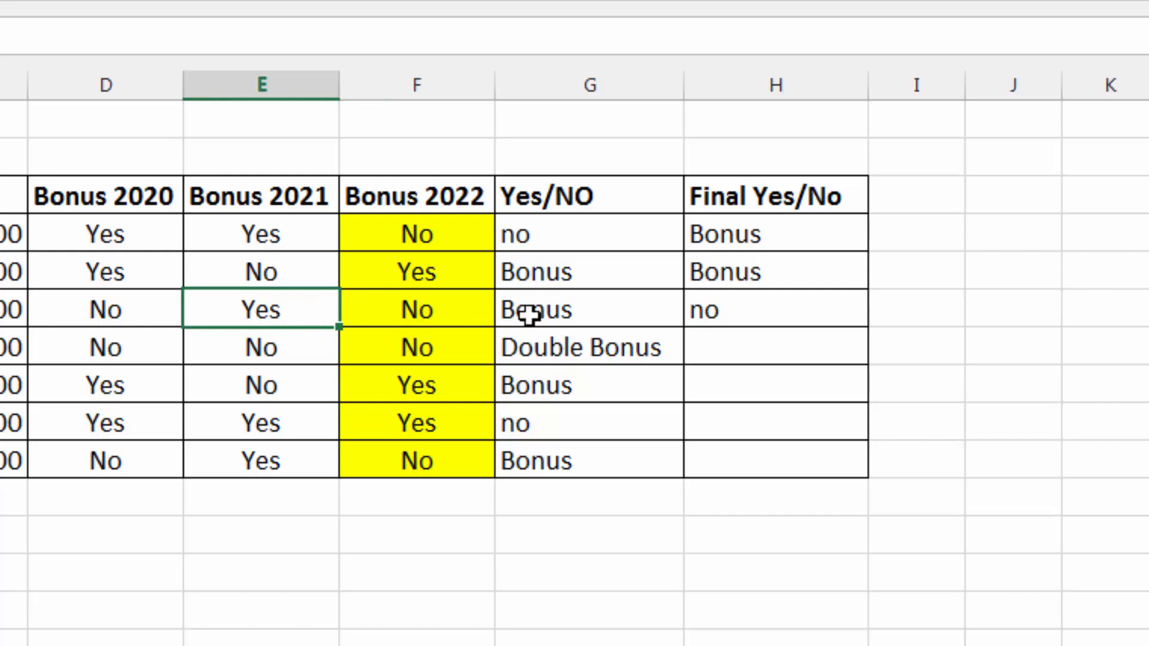
- Fill the Final Yes/No formula from H6 down to H7 and check it against the bonus values in D7:F7
left_click(722, 316)
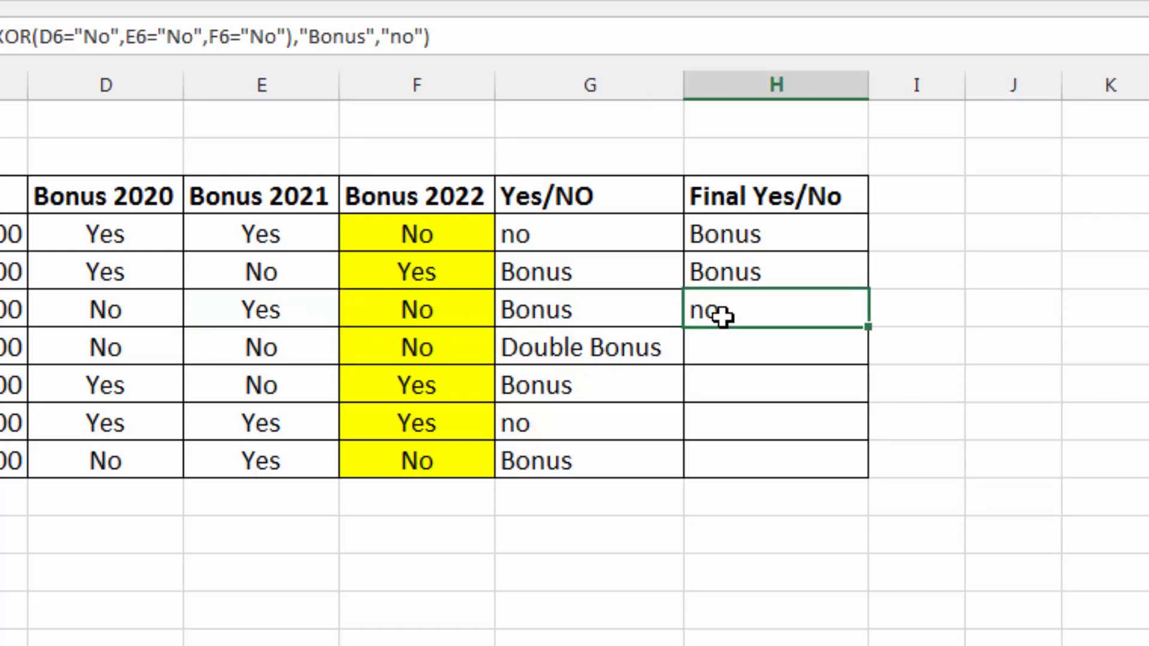
left_click_drag(871, 330, 872, 367)
left_click(833, 347)
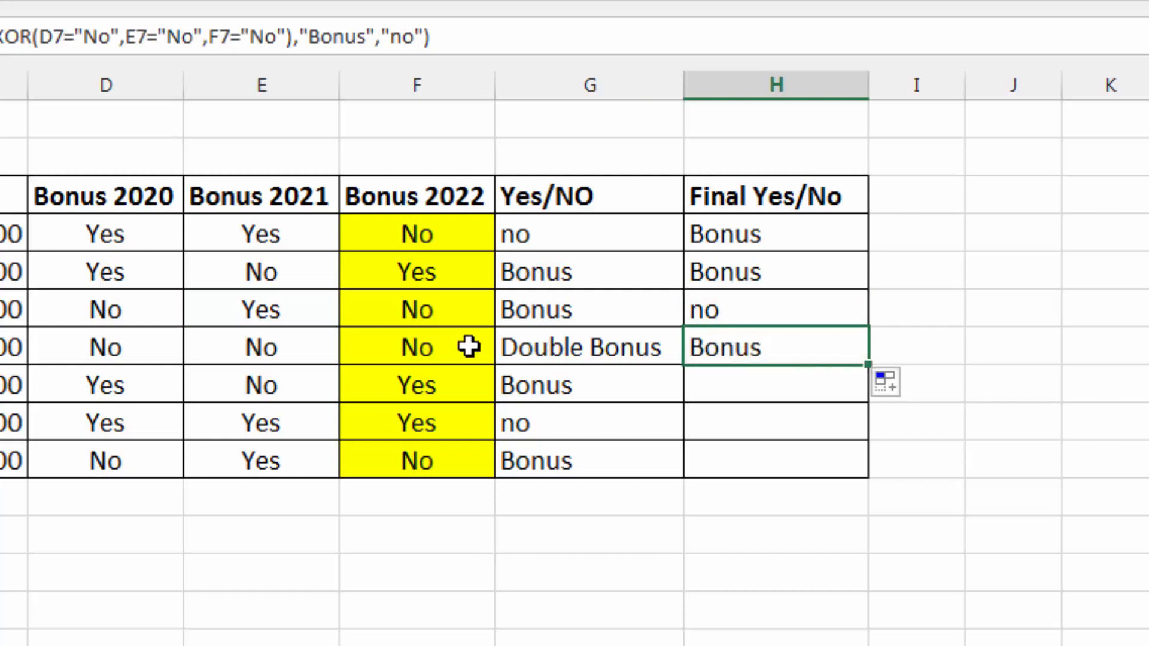
left_click(149, 349)
left_click(267, 349)
left_click(368, 352)
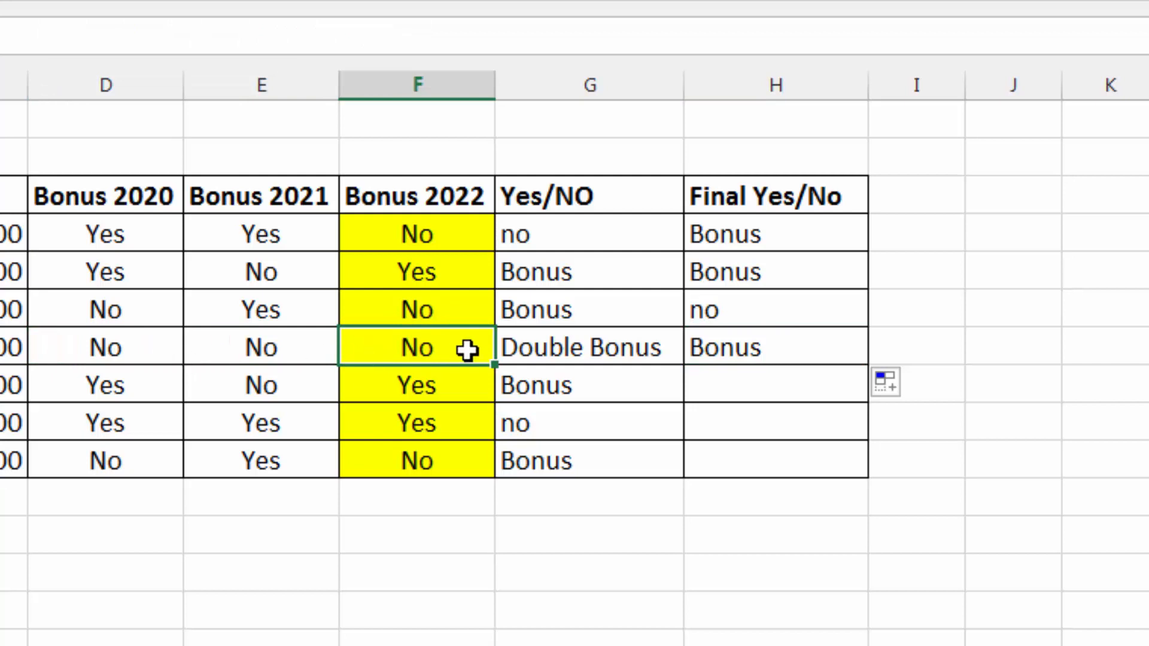
- Review the bonus values in D8:F8, fill the Final Yes/No formula from H7 down to H8, and check it against E8
left_click(138, 399)
left_click(316, 398)
left_click(387, 392)
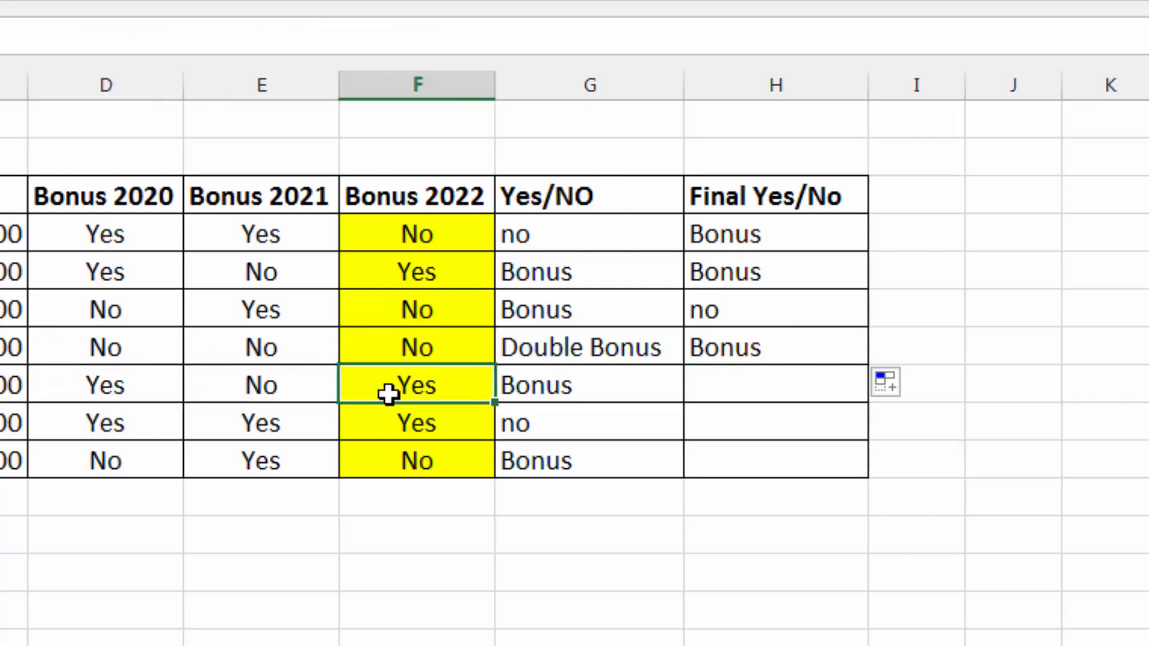
left_click(860, 356)
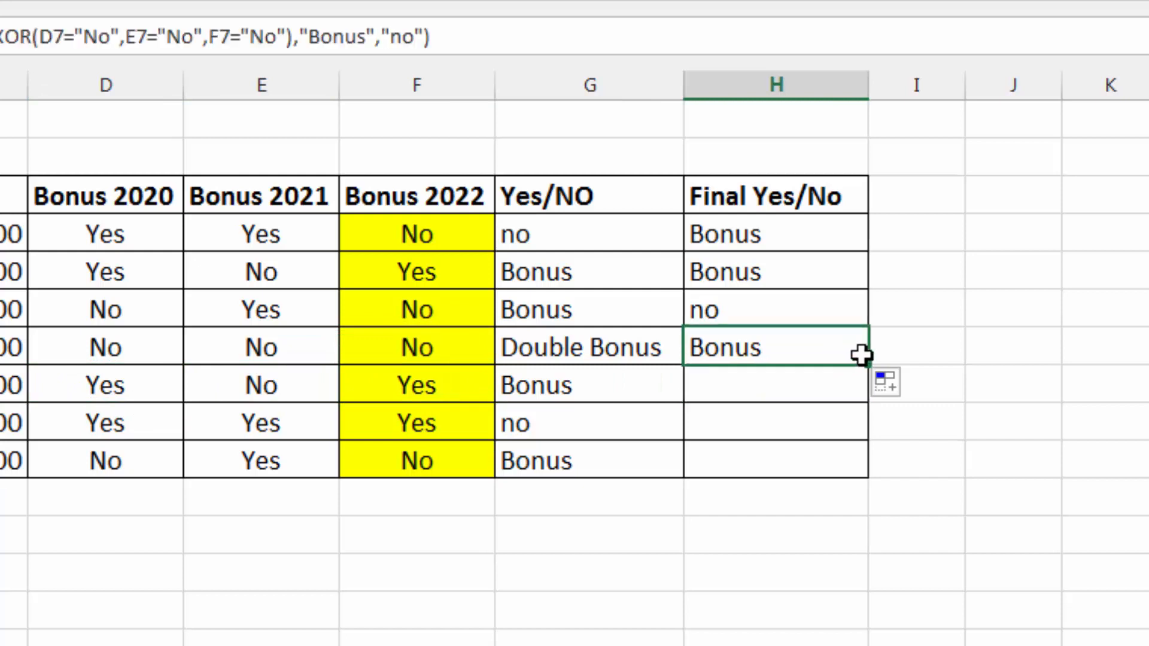
left_click_drag(871, 367, 874, 404)
left_click(784, 395)
left_click(283, 383)
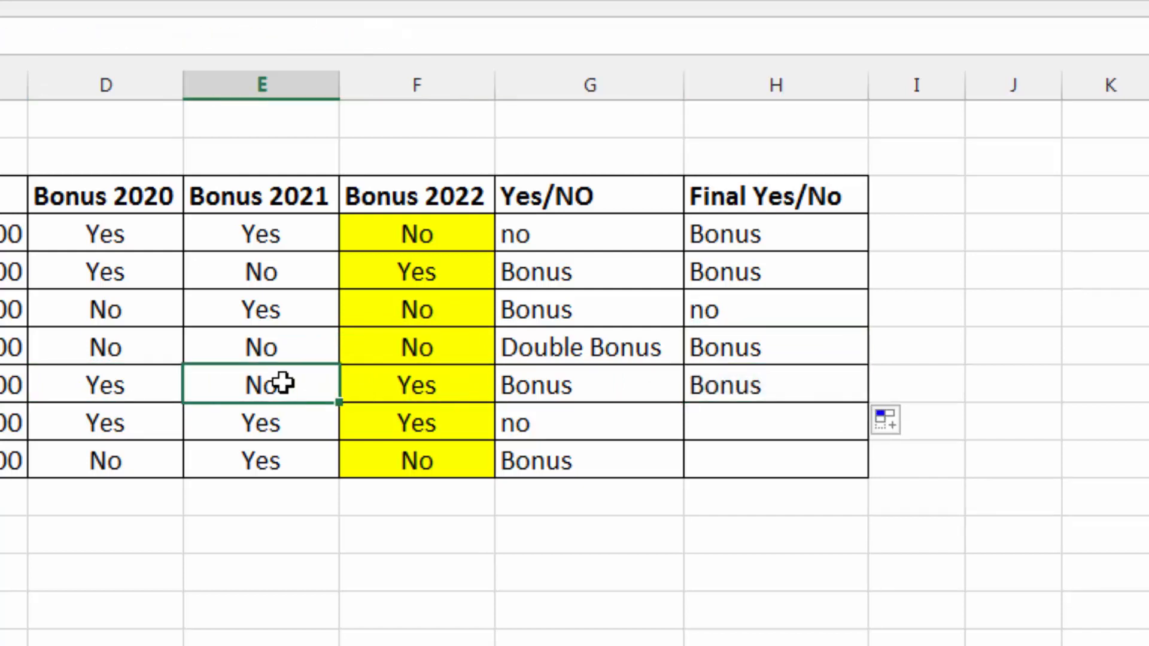
- Review the bonus values in D9:F9 and fill the Final Yes/No formula from H8 down to H9
left_click(296, 426)
left_click(132, 432)
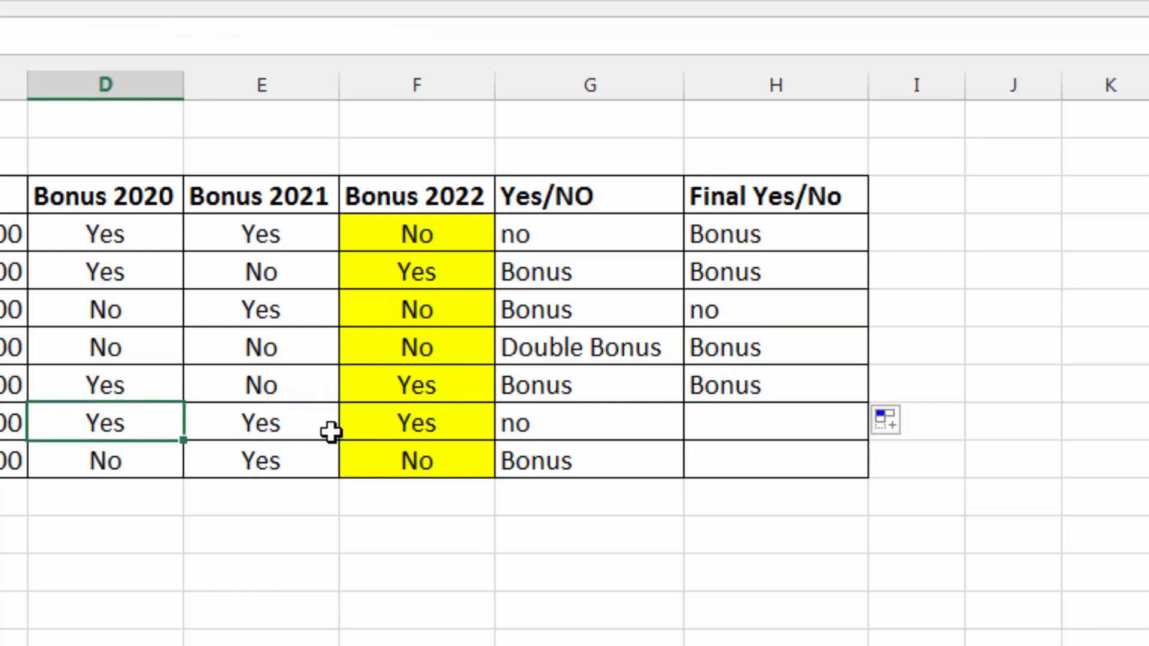
left_click(371, 426)
left_click(775, 390)
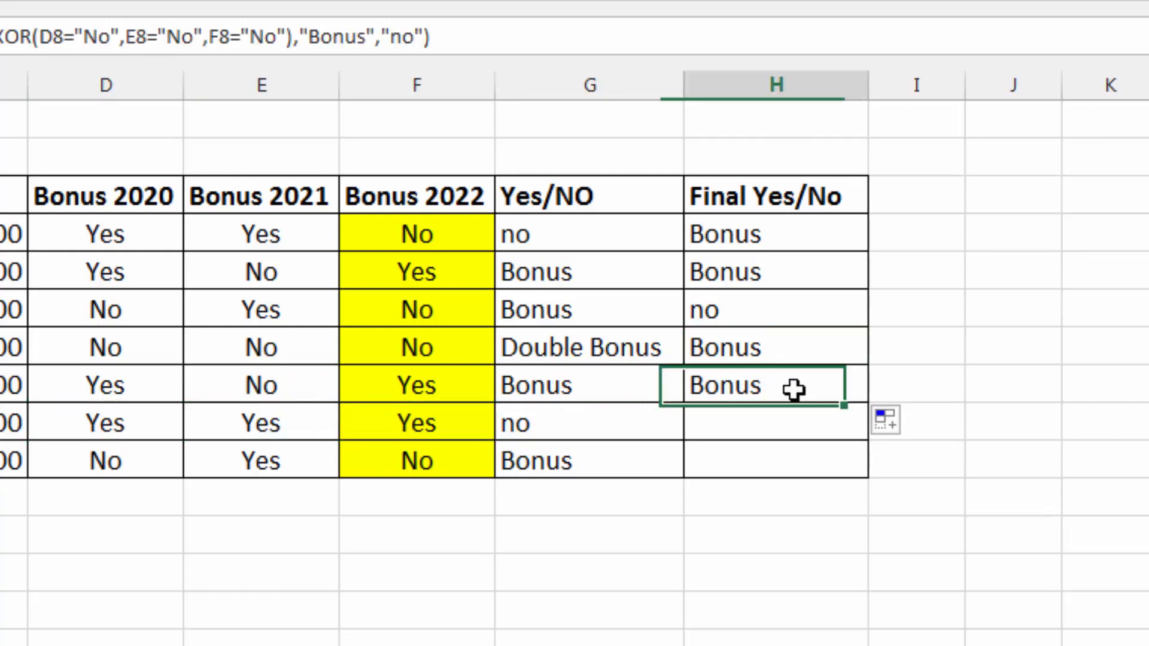
left_click_drag(867, 405, 869, 435)
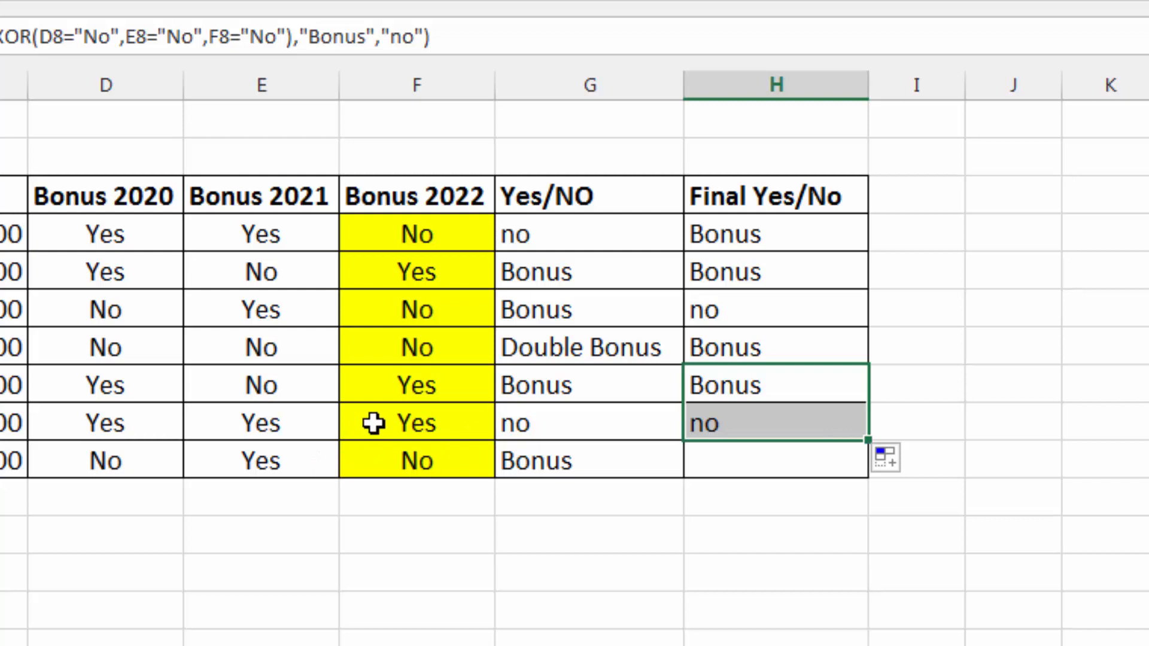
- Fill the Final Yes/No formula from H9 down to H10 and check it against the bonus values in D10:F10
left_click(777, 428)
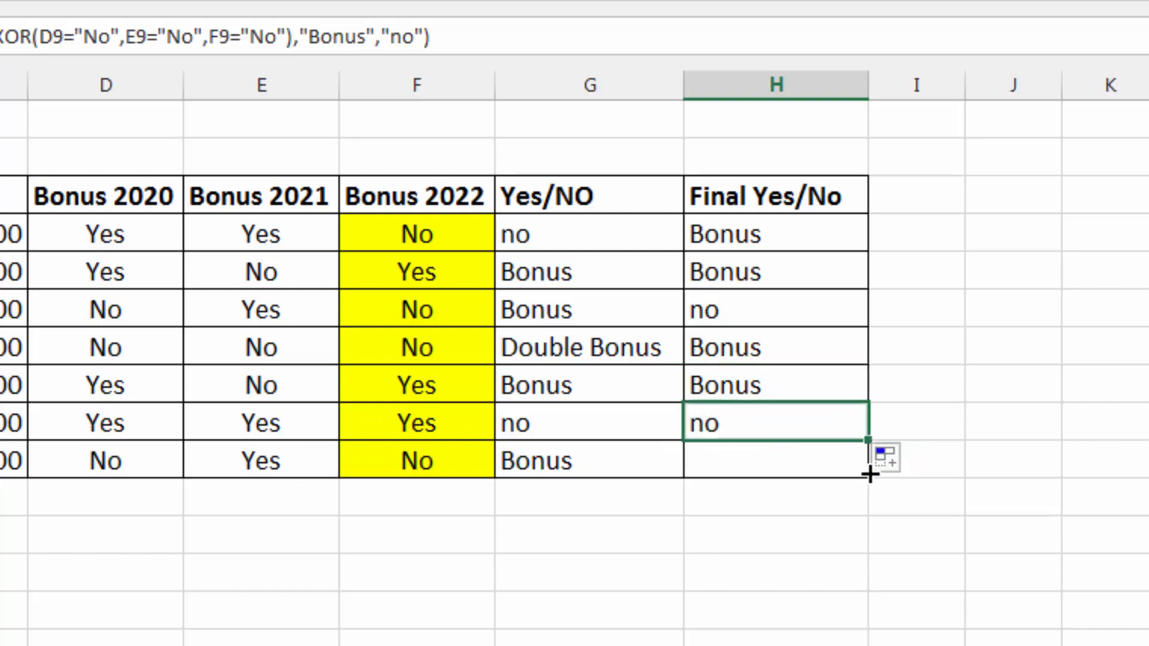
left_click_drag(869, 474, 874, 474)
left_click(786, 462)
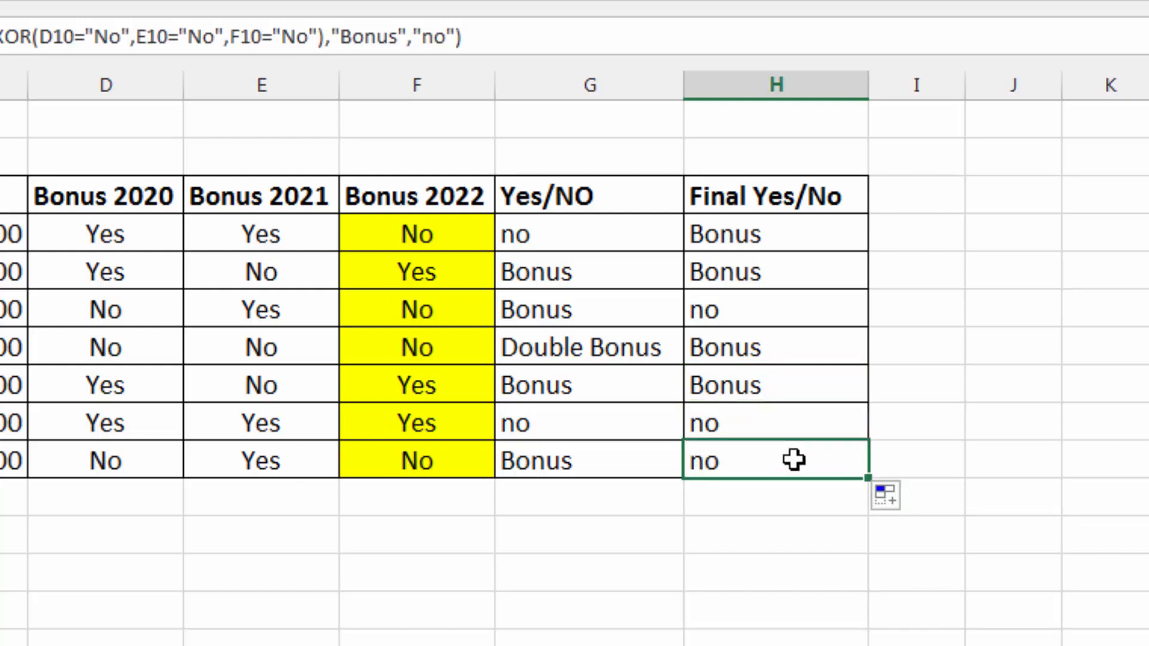
left_click(762, 425)
left_click(761, 456)
left_click(760, 432)
left_click(402, 455)
left_click(129, 460)
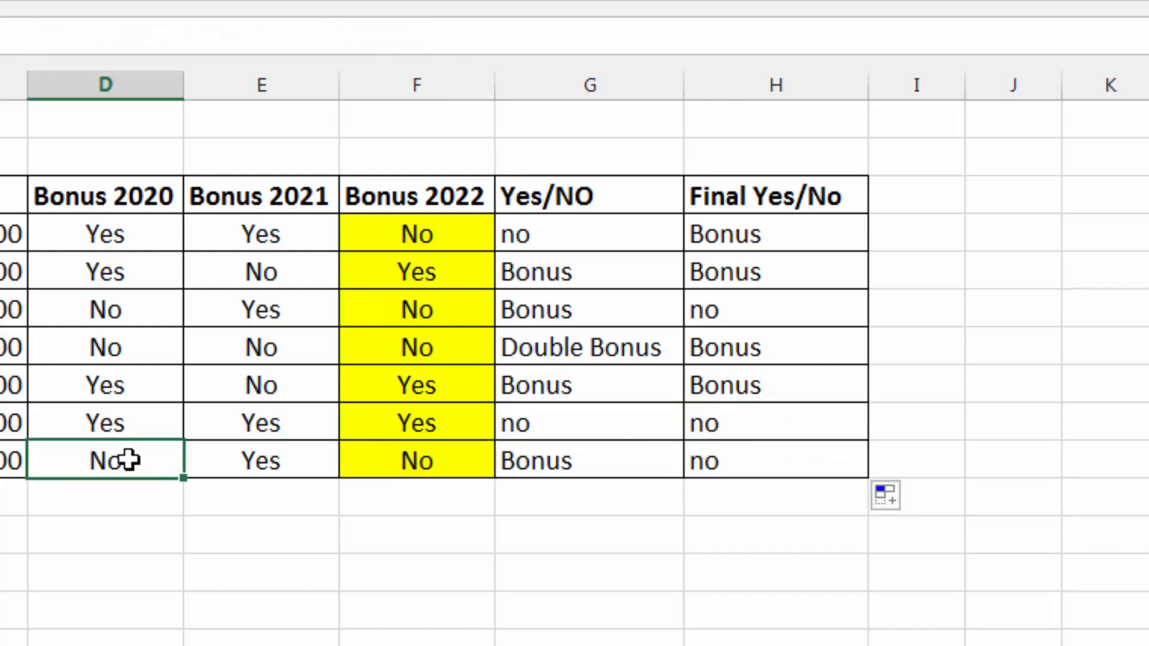
- Examine the No entries under the three bonus years in rows 4 to 6, comparing D6 and F6 with E5 and F4
left_click(419, 306)
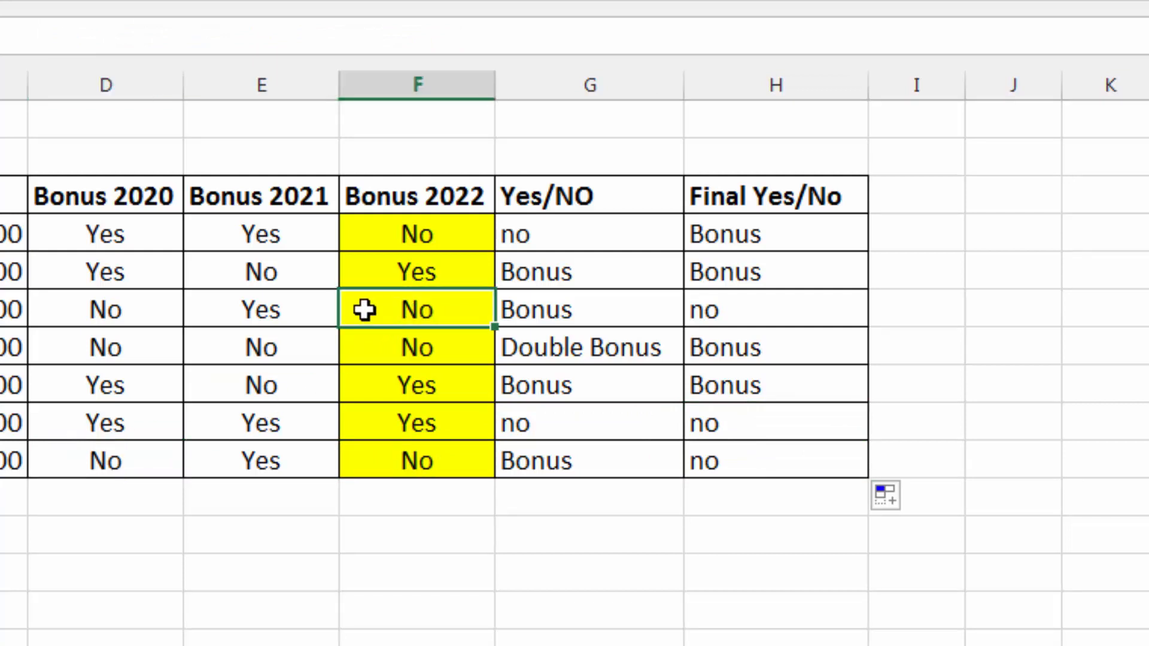
left_click(137, 323)
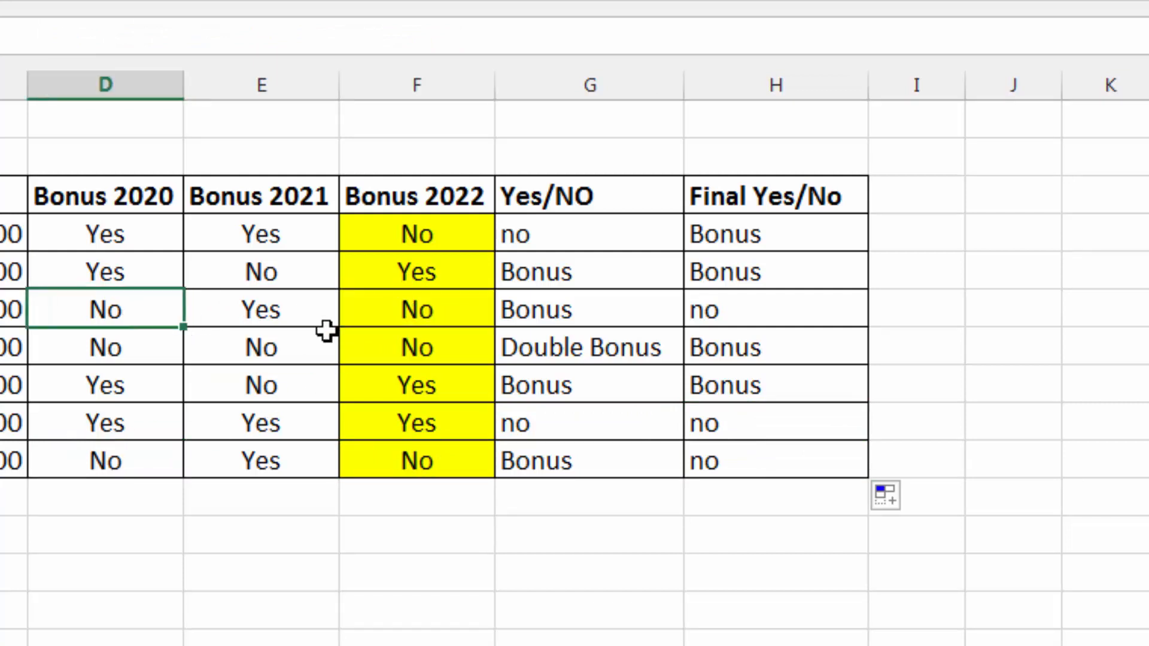
left_click(272, 273)
left_click(448, 235)
left_click(423, 299)
left_click(106, 320)
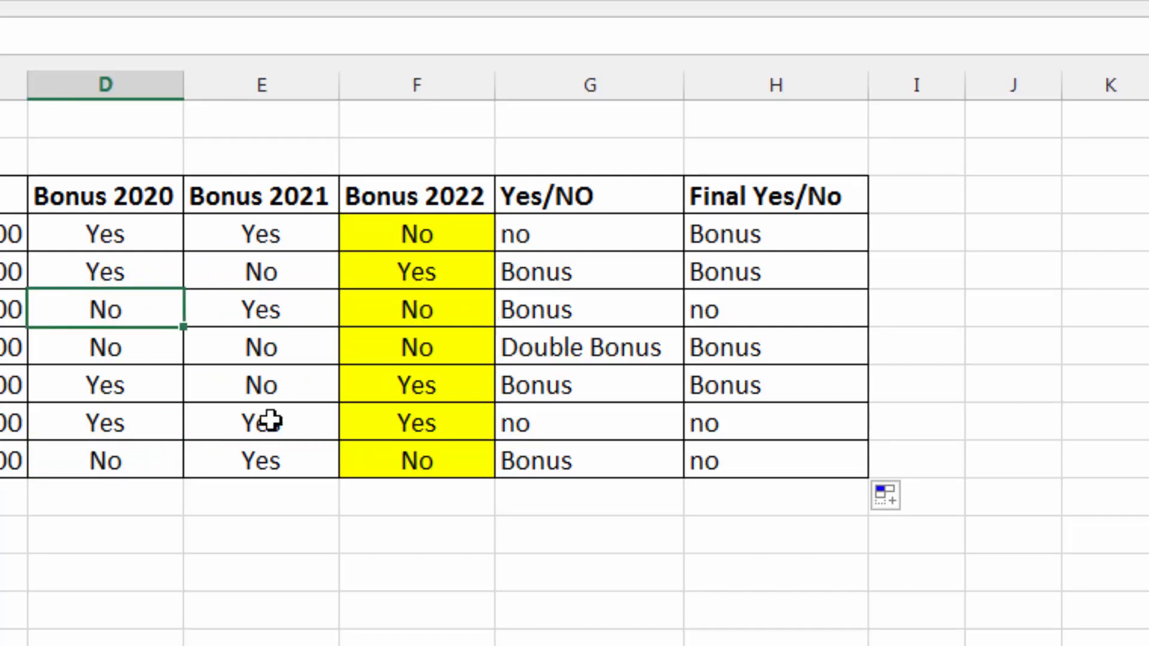
left_click(545, 518)
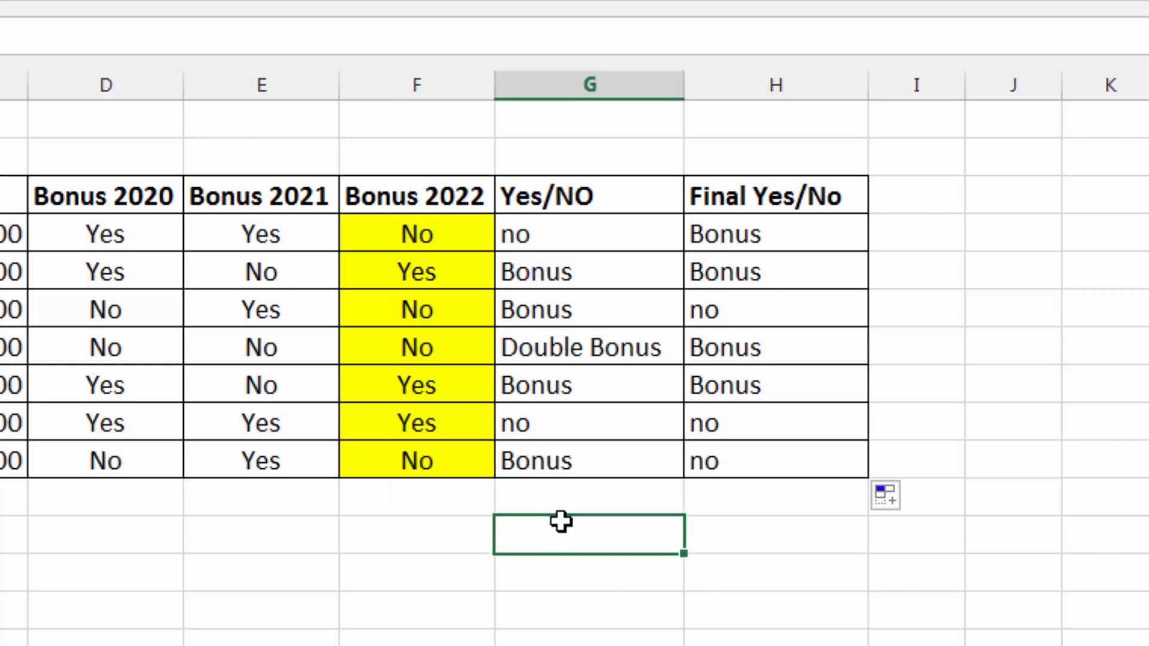
left_click(740, 548)
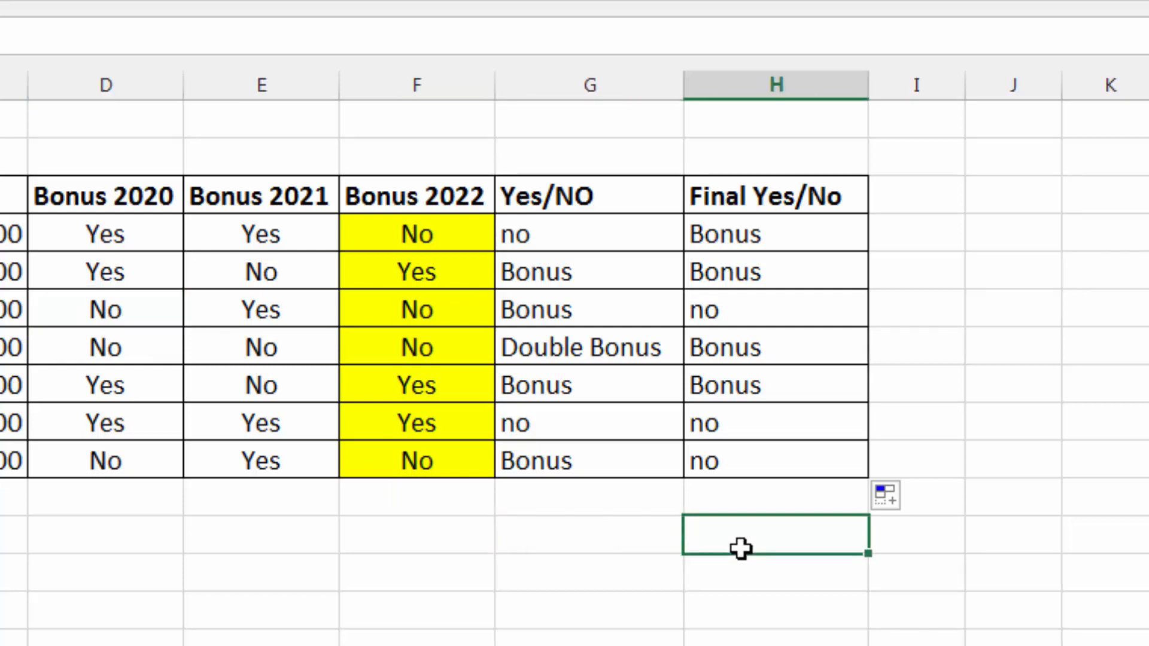
- Recheck the three bonus values in D10:F10 one by one against the Final Yes/No result in that row
left_click_drag(131, 458, 332, 458)
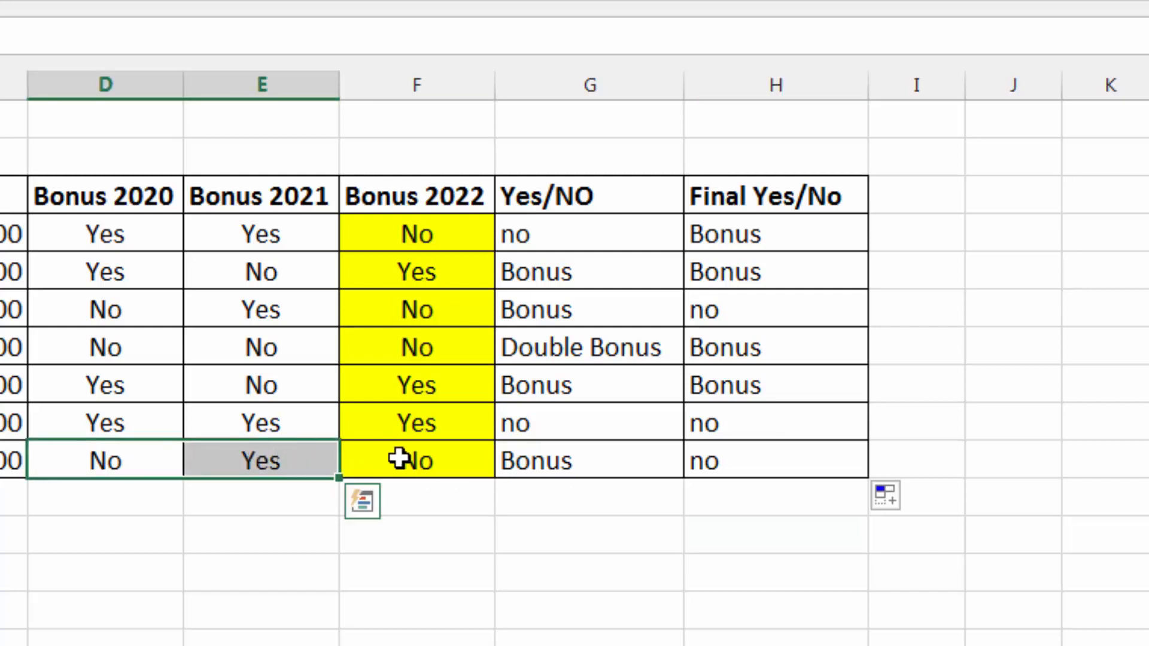
left_click(406, 459)
left_click(119, 453)
left_click(267, 458)
left_click(420, 462)
left_click(649, 557)
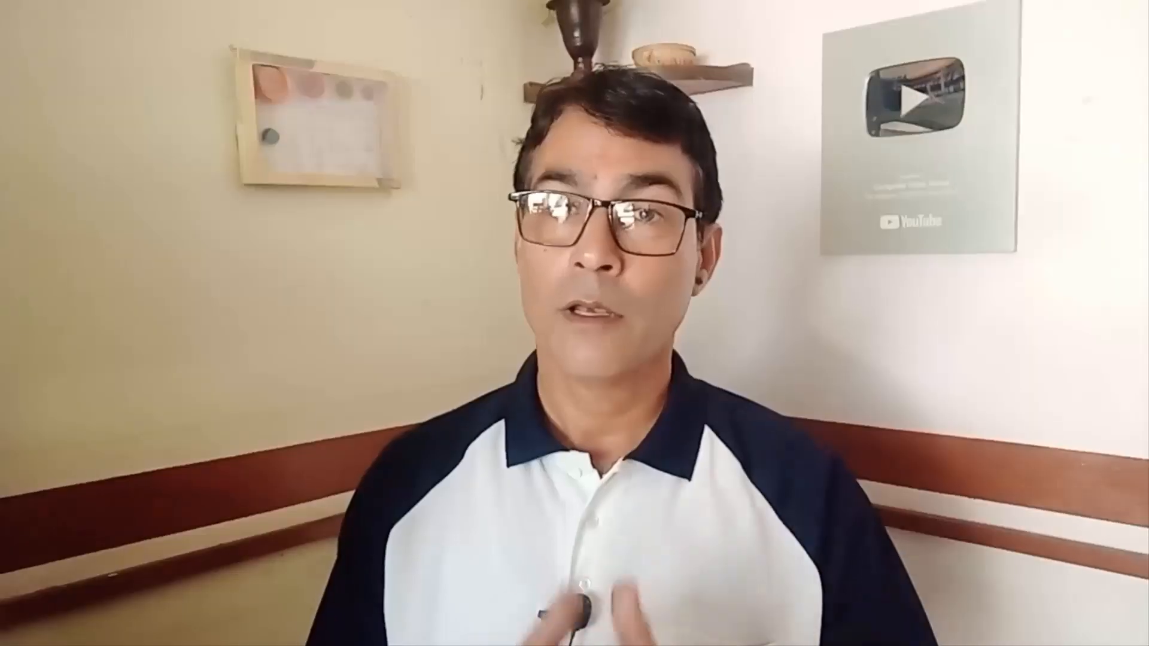